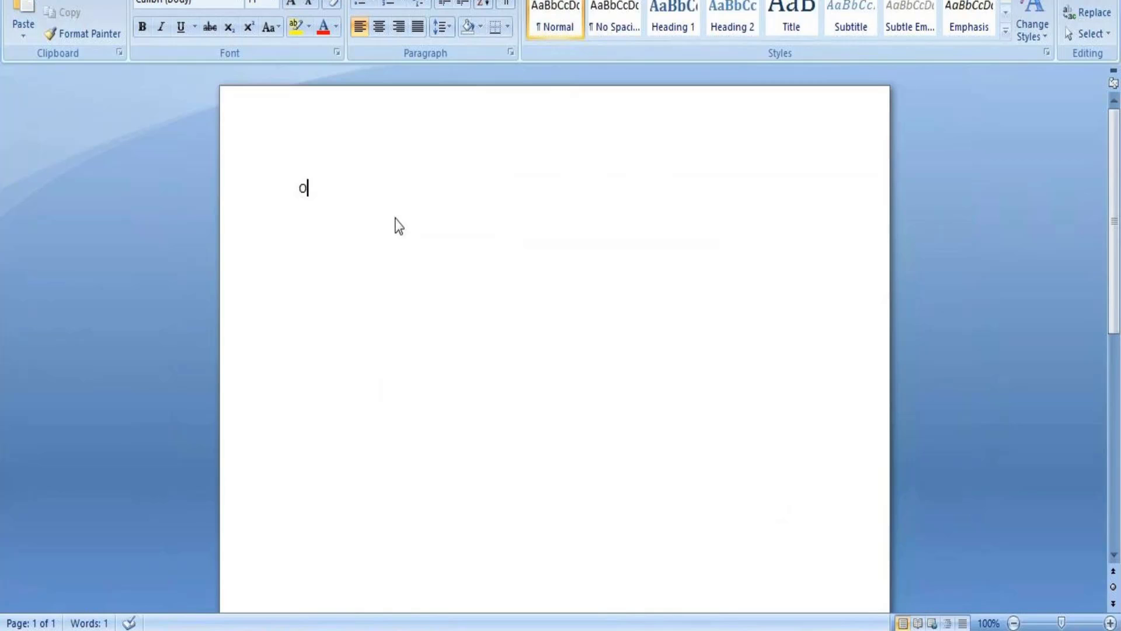
Replace the stray letter in the blank document with the text "Supervisory Organization".
{"action": "key", "text": "BackSpace"}
{"action": "type", "text": "s"}
{"action": "type", "text": "uperviso"}
{"action": "type", "text": "ry"}
{"action": "type", "text": "Orgni"}
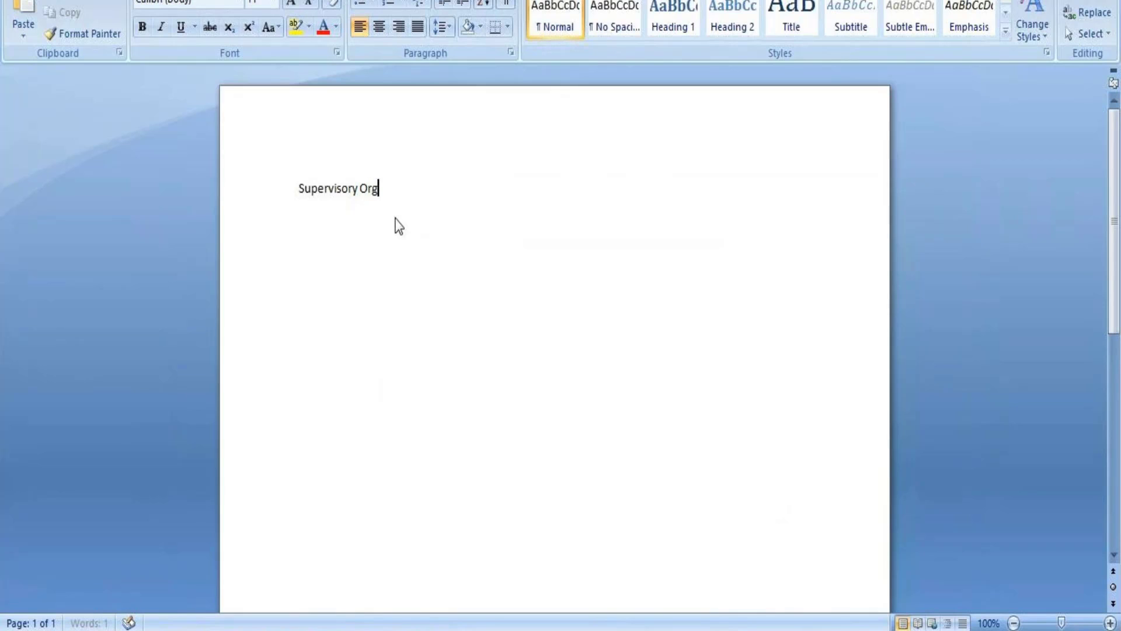
{"action": "type", "text": "zation"}
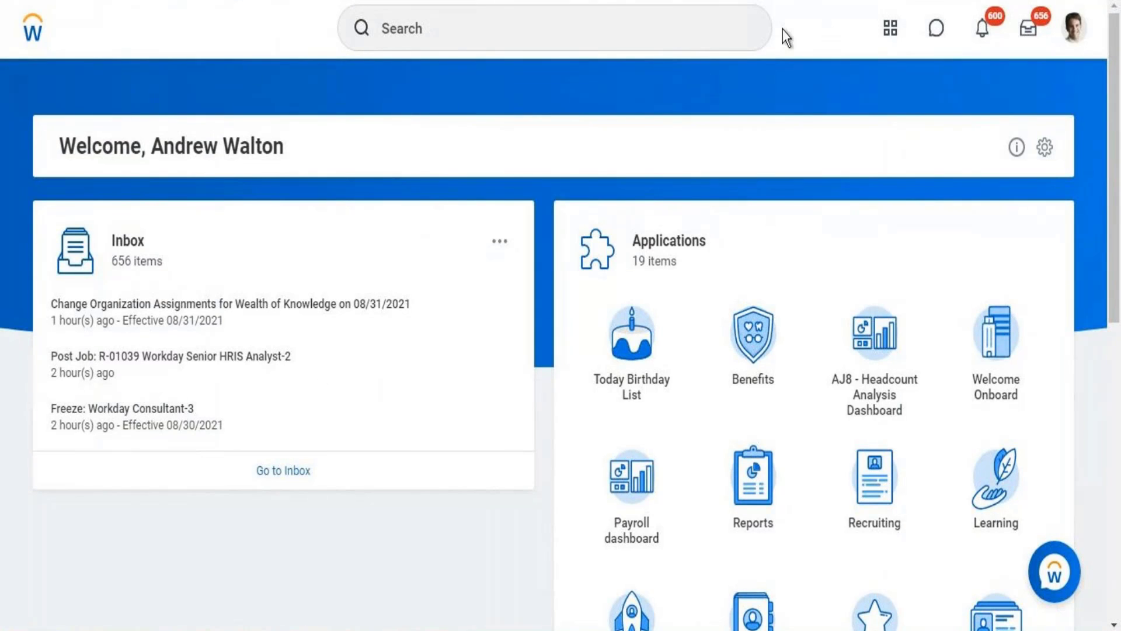
In Workday, search for "view sup org" and open the View Supervisory Organization report.
{"action": "left_click", "coordinate": [641, 41]}
{"action": "type", "text": "v"}
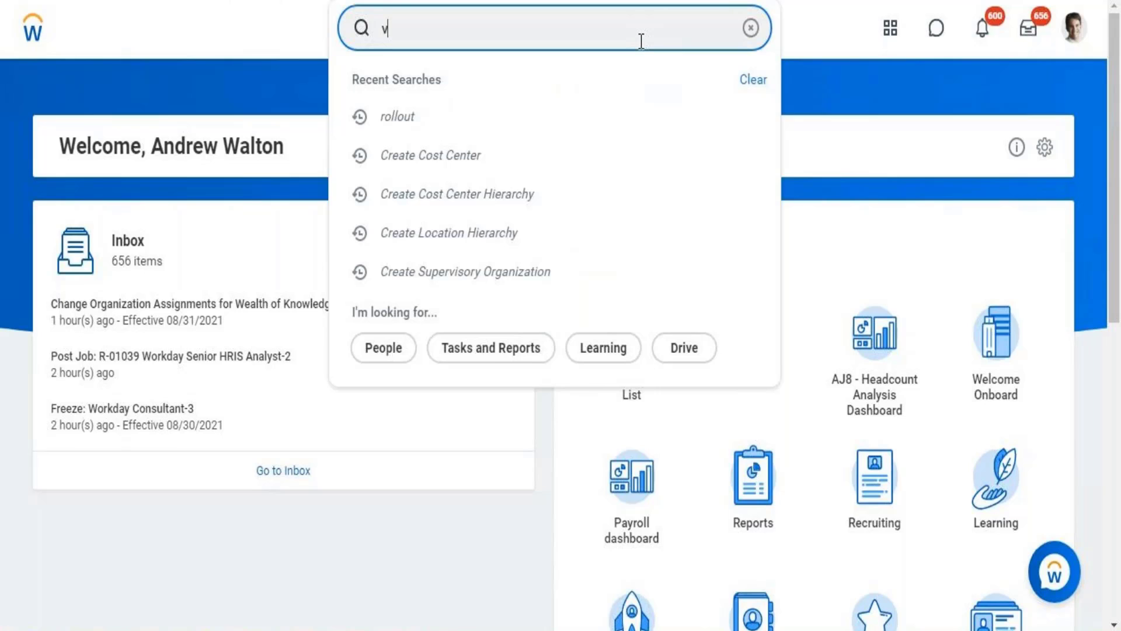
{"action": "type", "text": "iew sup org"}
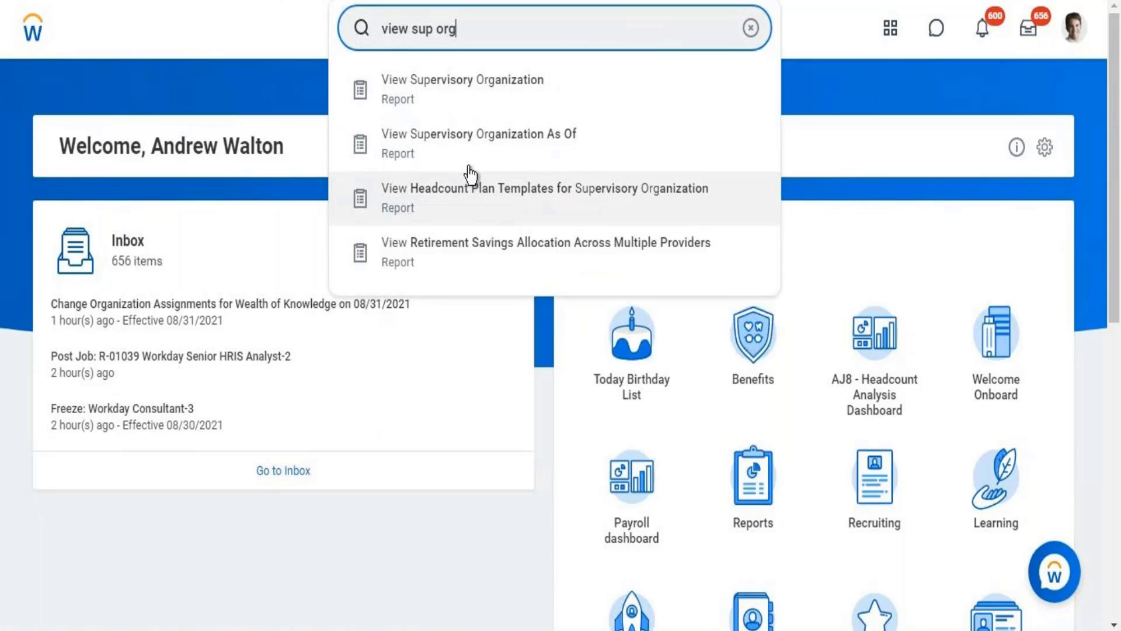
{"action": "left_click", "coordinate": [486, 95]}
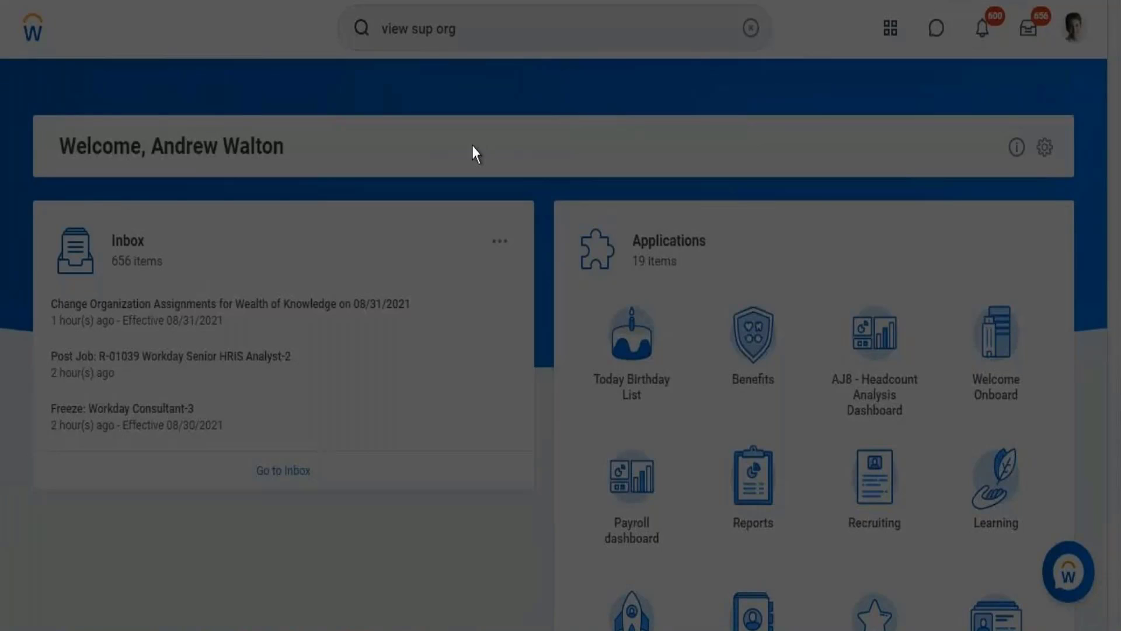
Search the supervisory organizations for "Workday HR" and open the second Workday HR Information Systems match.
{"action": "left_click", "coordinate": [489, 244]}
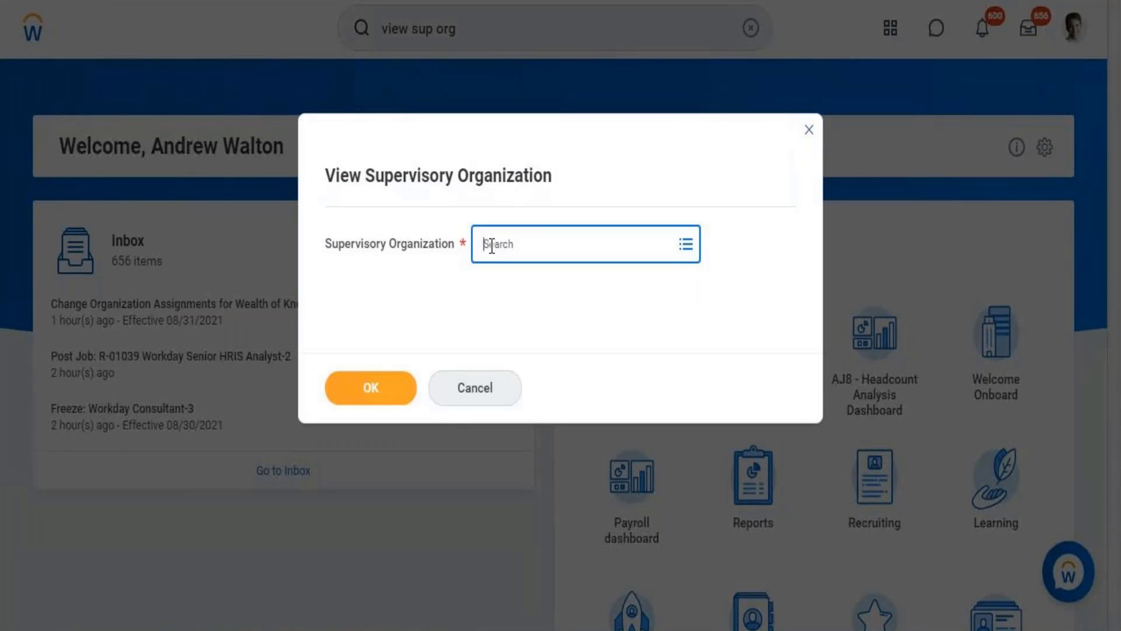
{"action": "type", "text": "Workday HR"}
{"action": "key", "text": "Return"}
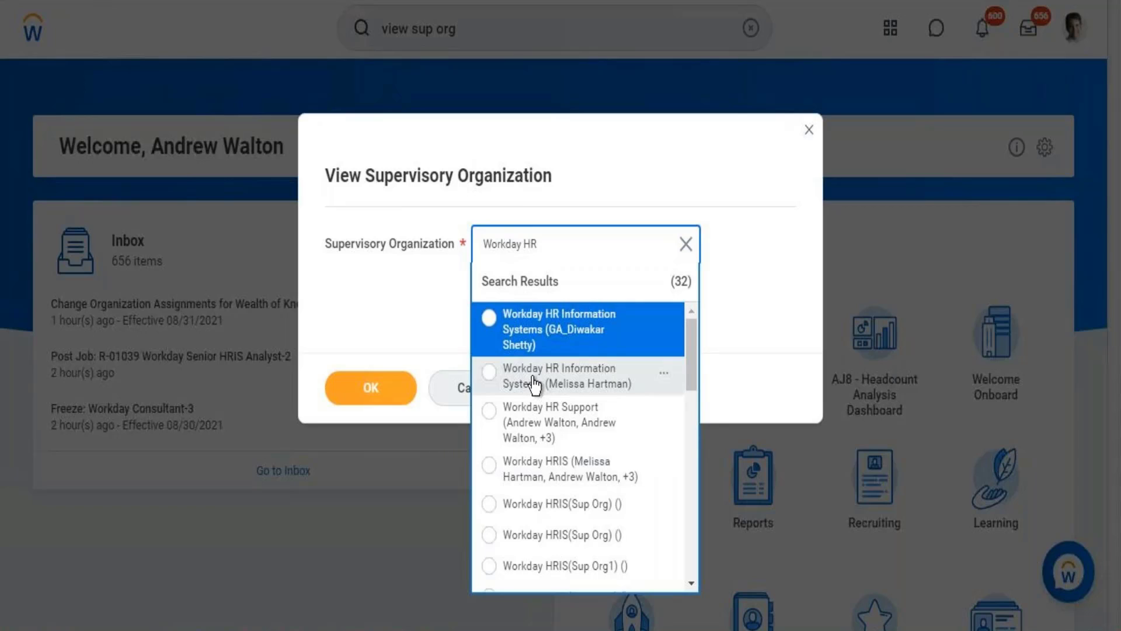
{"action": "left_click", "coordinate": [534, 384]}
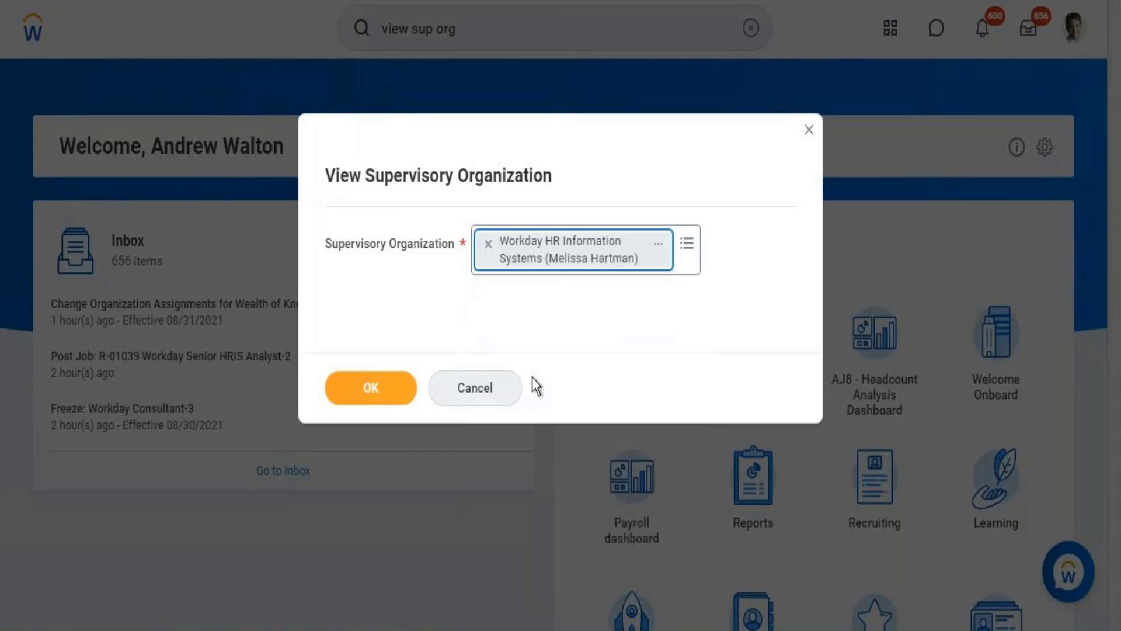
{"action": "left_click", "coordinate": [381, 389]}
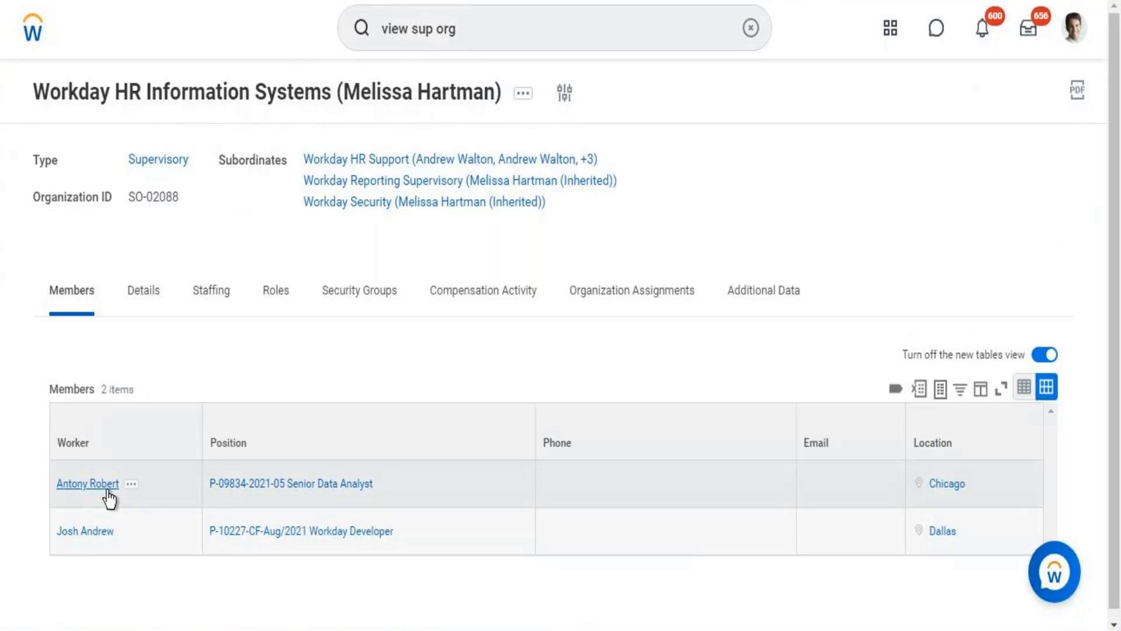
Open the subordinate organization Workday Security and view its organization assignments.
{"action": "left_click", "coordinate": [73, 532]}
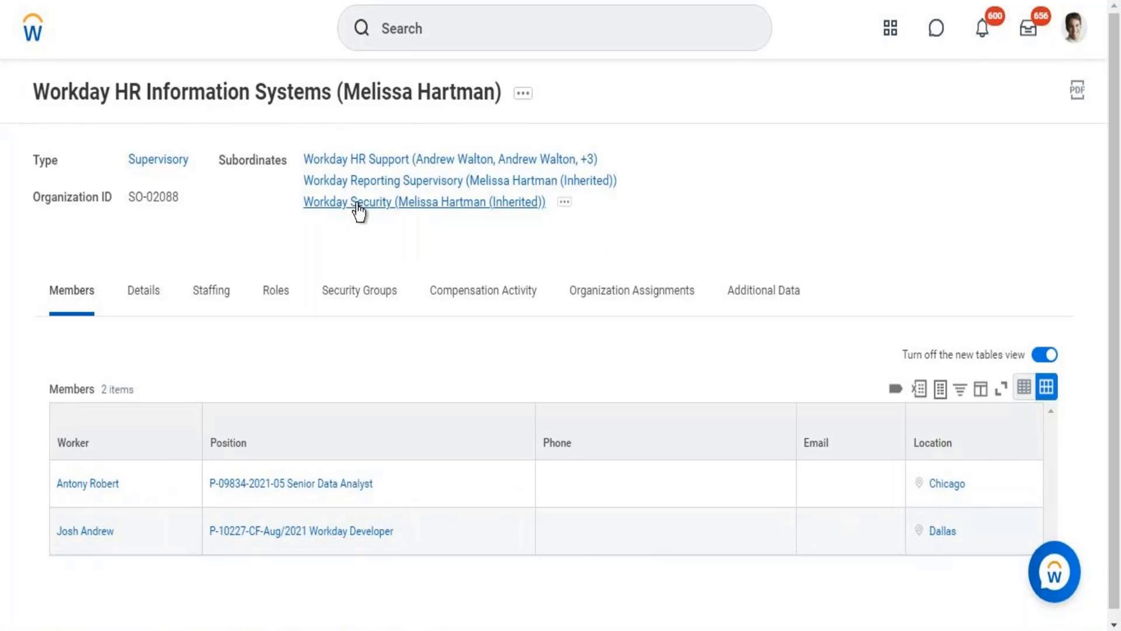
{"action": "left_click", "coordinate": [373, 277]}
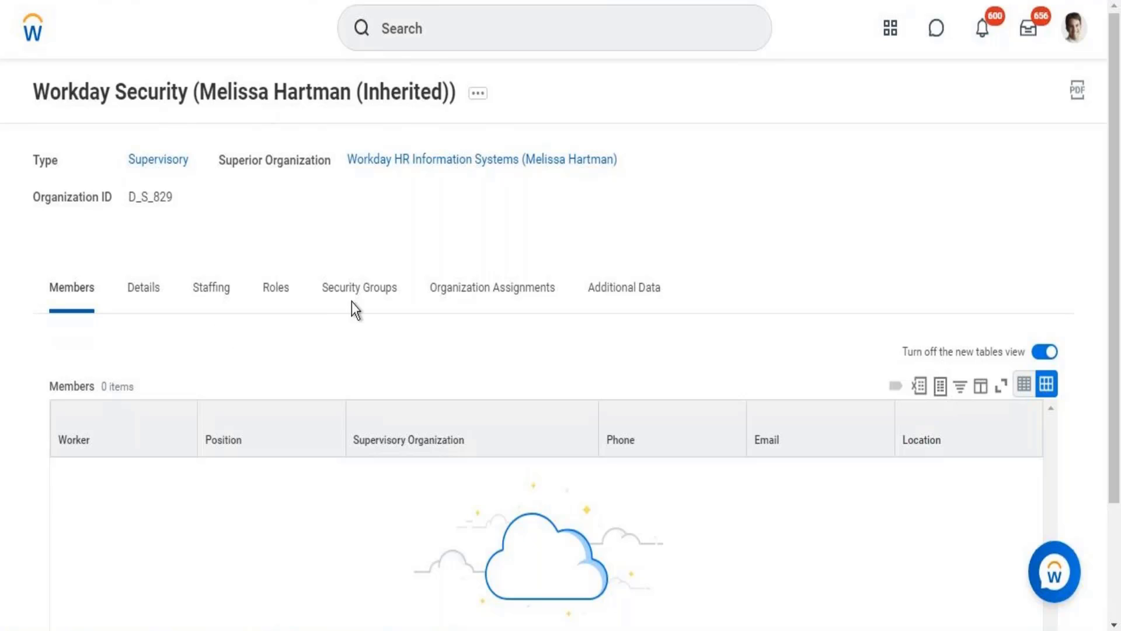
{"action": "left_click", "coordinate": [506, 301]}
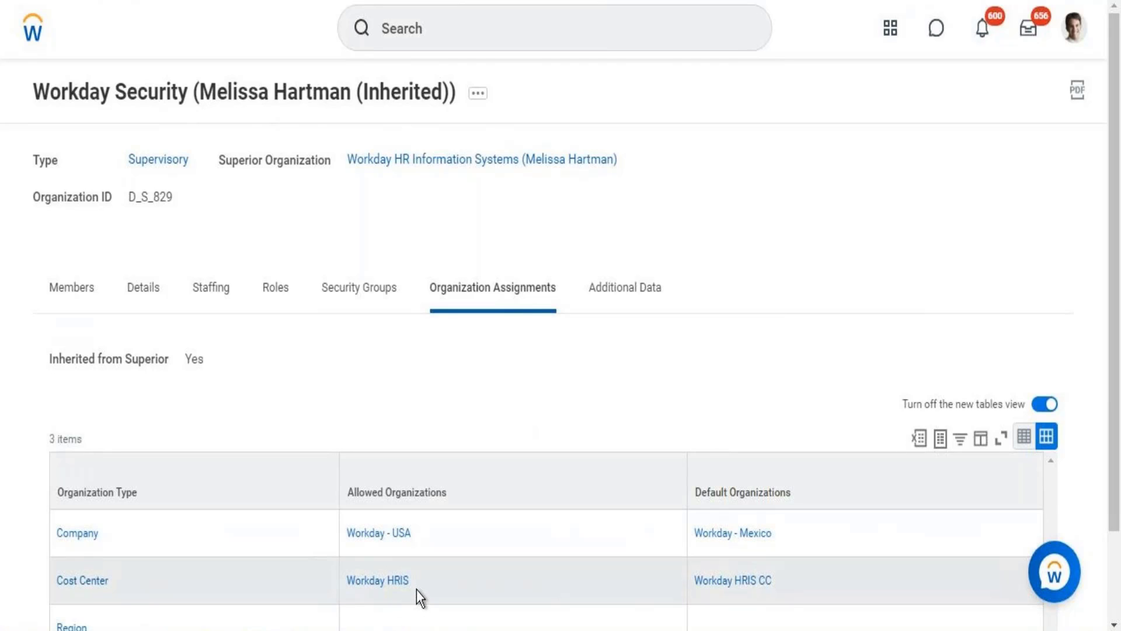
{"action": "mouse_move", "coordinate": [417, 593]}
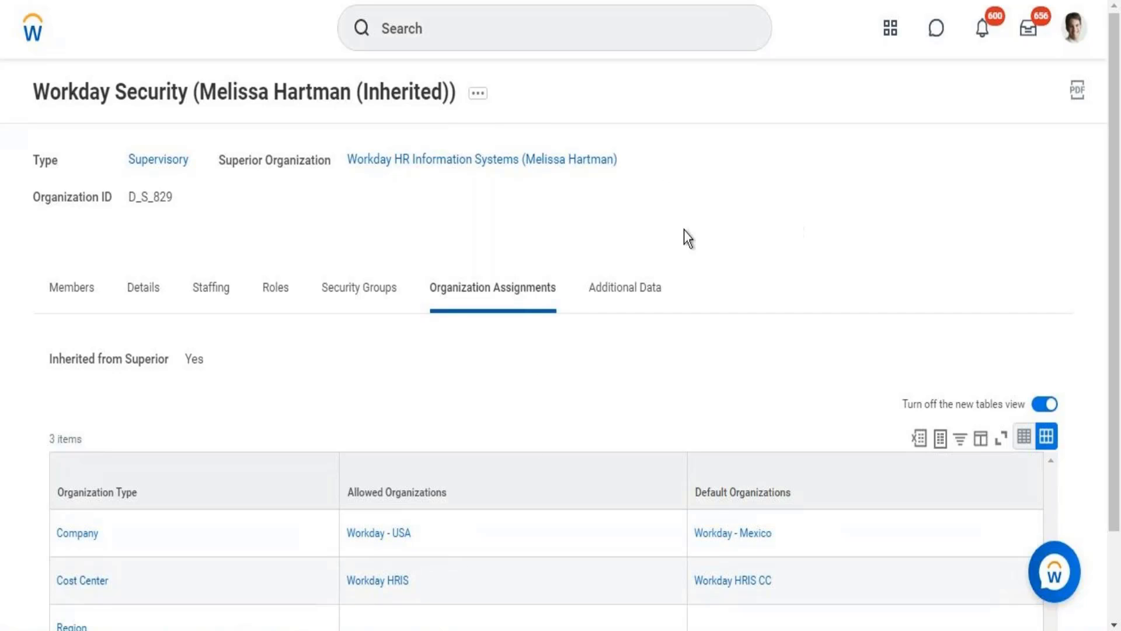
Compare the organization assignments of the superior Workday HR Information Systems organization with those of its subordinate Workday Reporting Supervisory.
{"action": "left_click", "coordinate": [479, 166]}
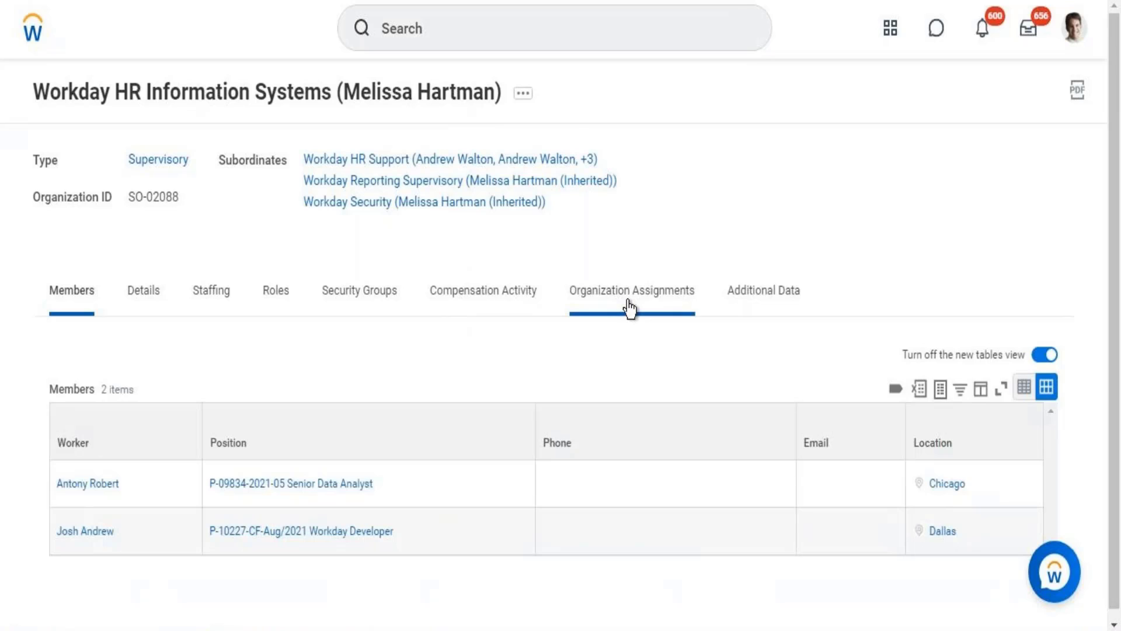
{"action": "left_click", "coordinate": [628, 305]}
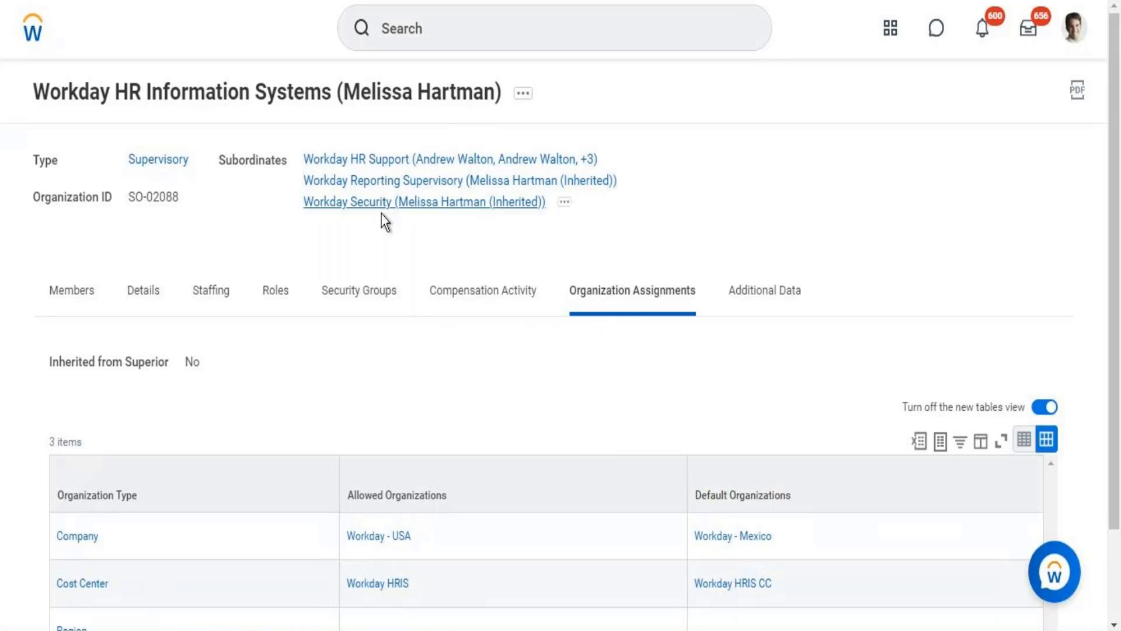
{"action": "left_click", "coordinate": [390, 182]}
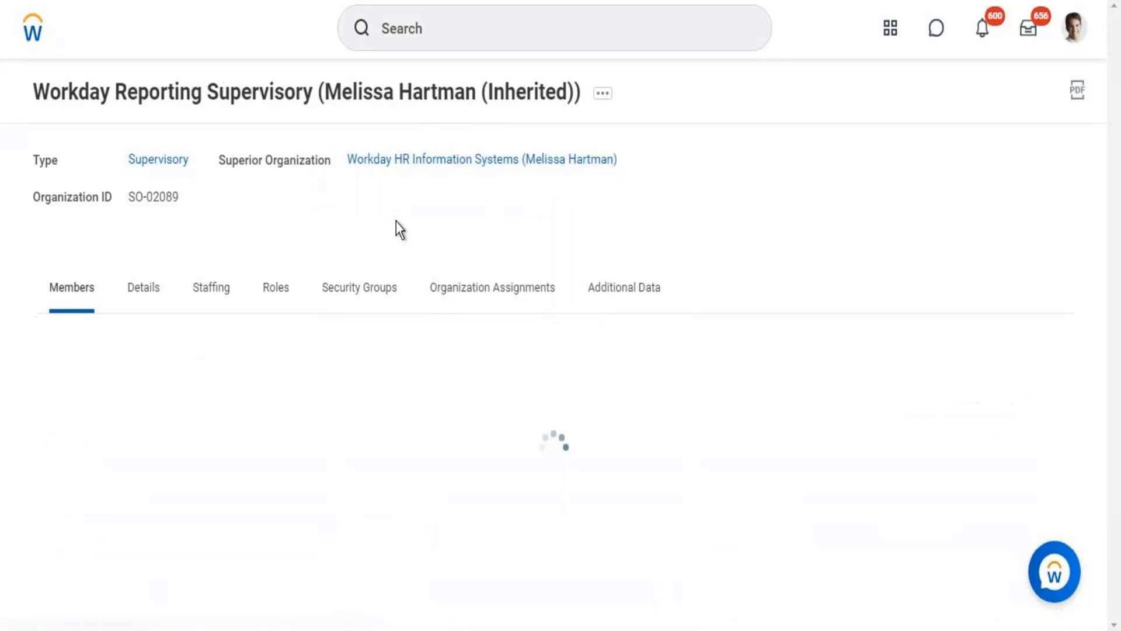
{"action": "left_click", "coordinate": [497, 296]}
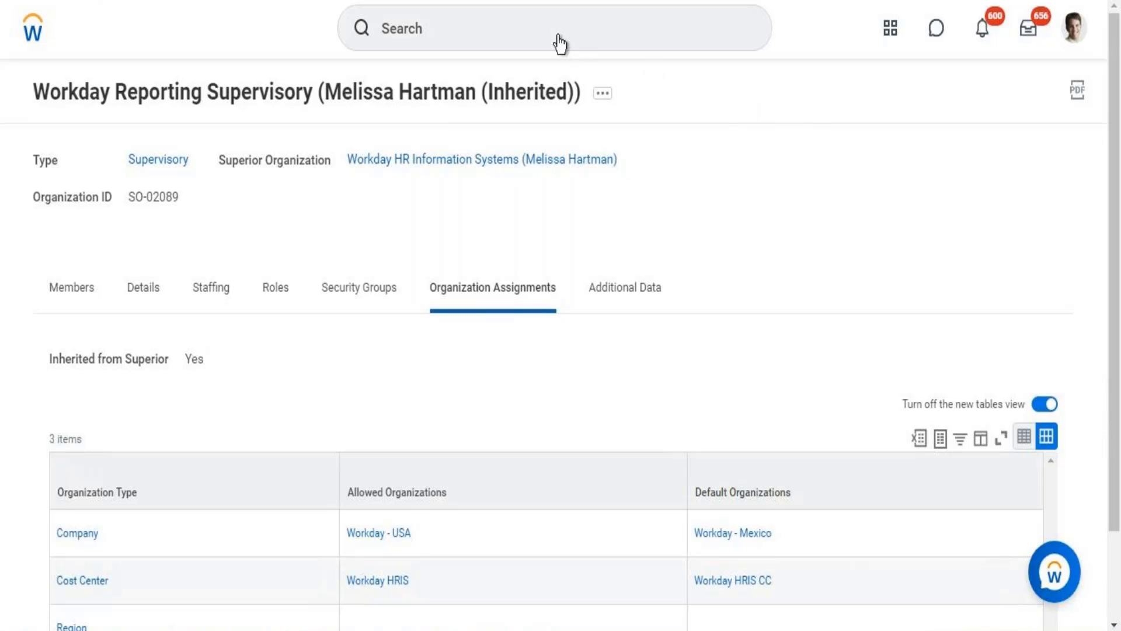
Open Workday Reporting Supervisory for editing and review its allowed and default organizations for company, cost center and region.
{"action": "left_click", "coordinate": [603, 94]}
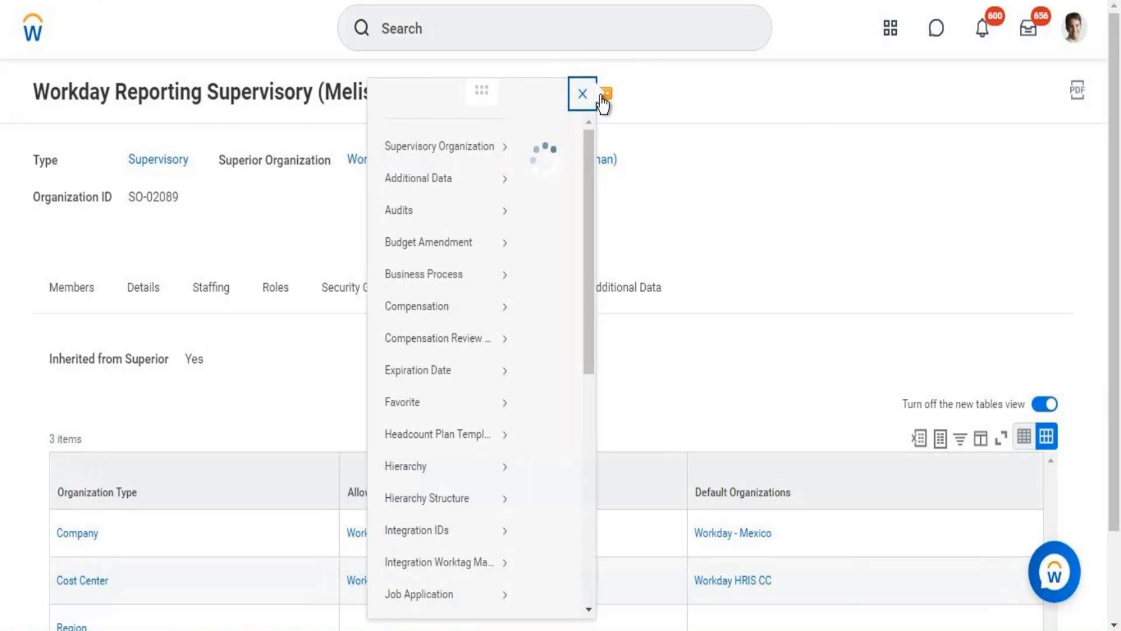
{"action": "mouse_move", "coordinate": [155, 170]}
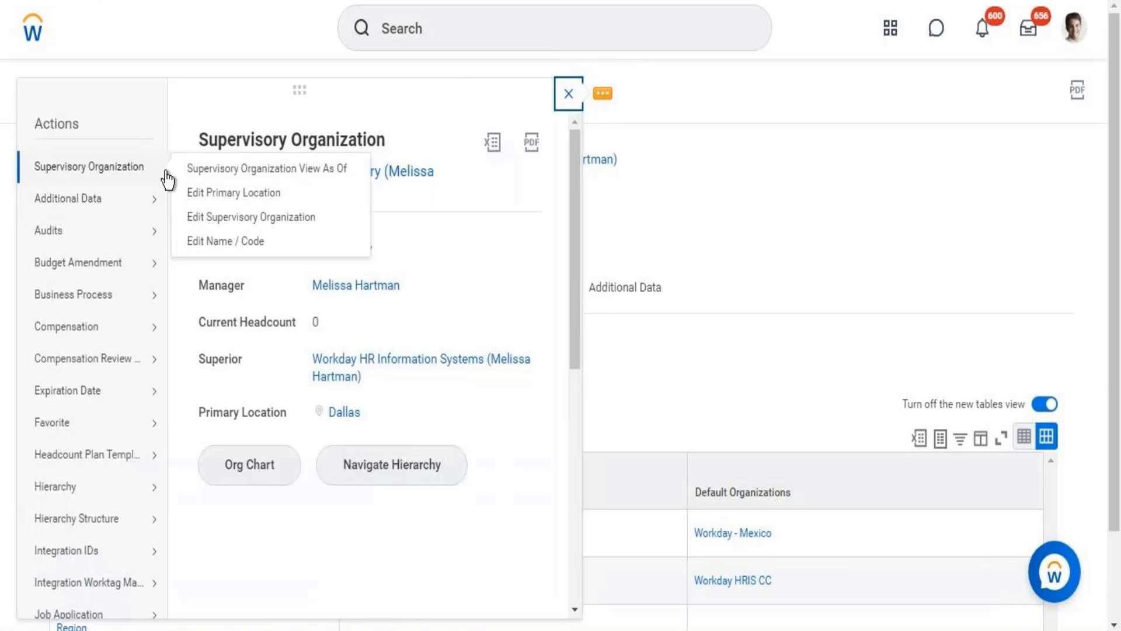
{"action": "left_click", "coordinate": [206, 228]}
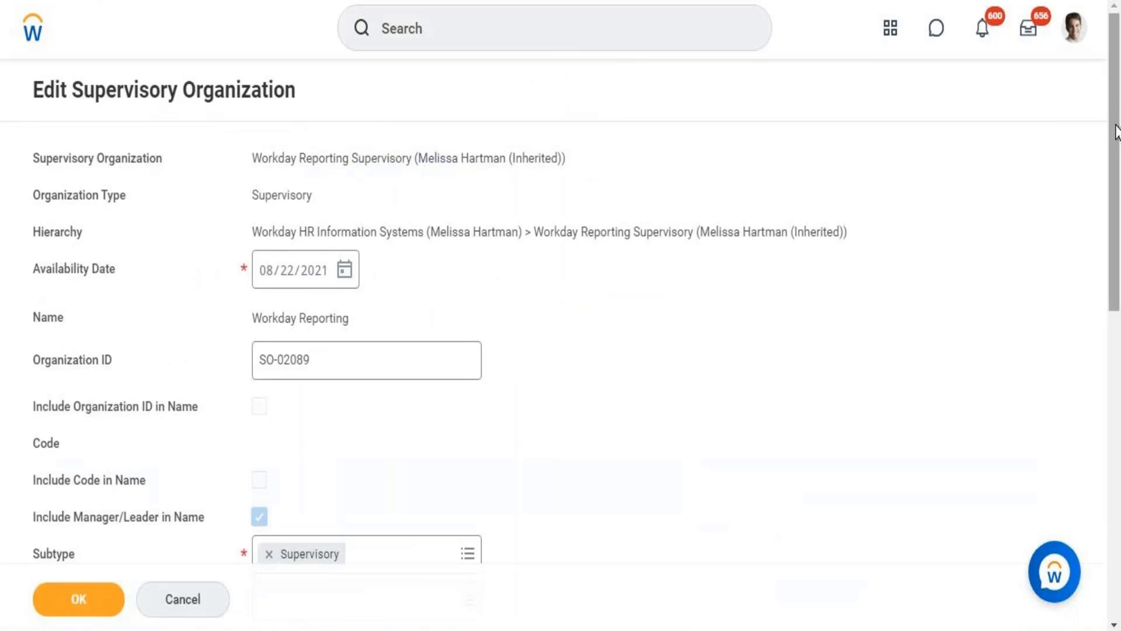
{"action": "scroll", "coordinate": [1117, 273], "scroll_direction": "down", "scroll_amount": 2}
{"action": "left_click_drag", "start_coordinate": [1117, 272], "coordinate": [1114, 502]}
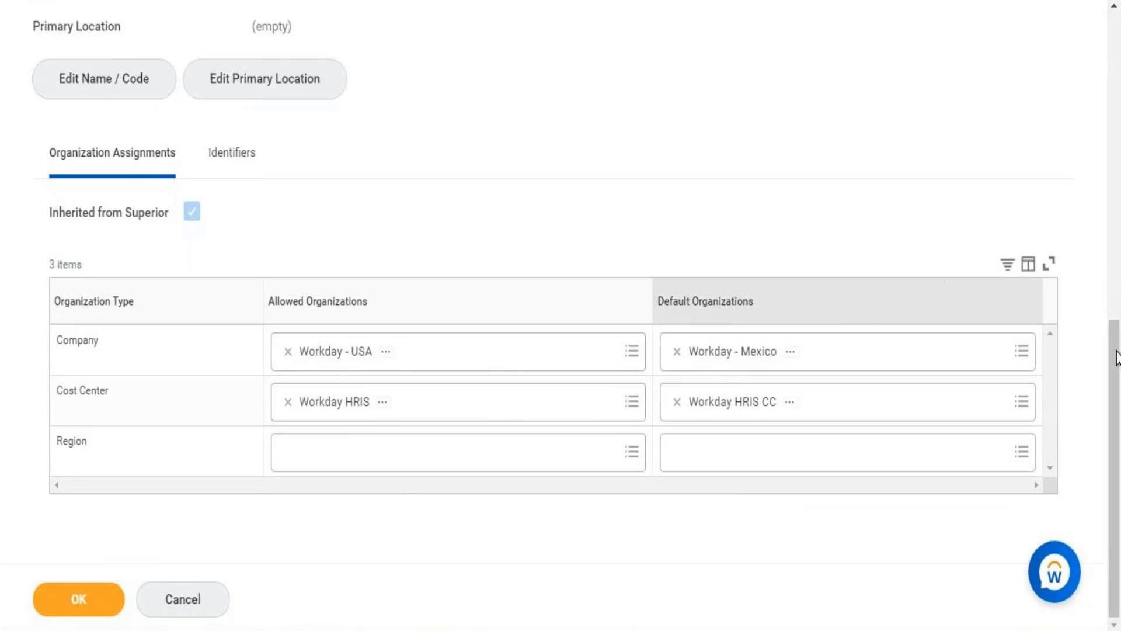
{"action": "left_click_drag", "start_coordinate": [1110, 348], "coordinate": [1116, 21]}
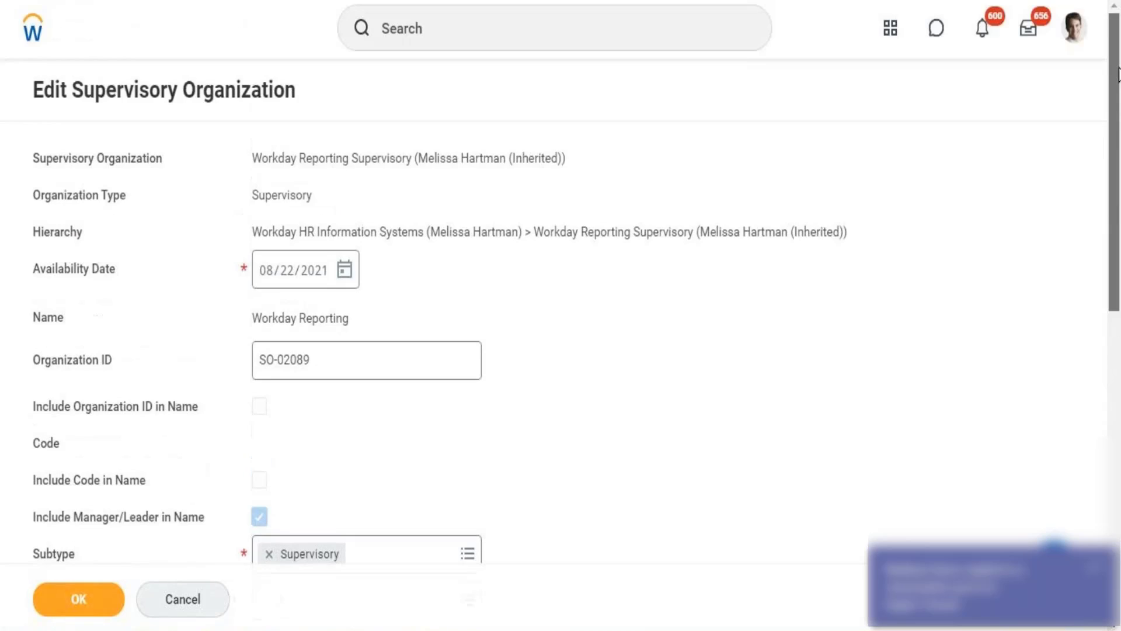
Search for the tasks that create cost centers and companies.
{"action": "left_click", "coordinate": [640, 35]}
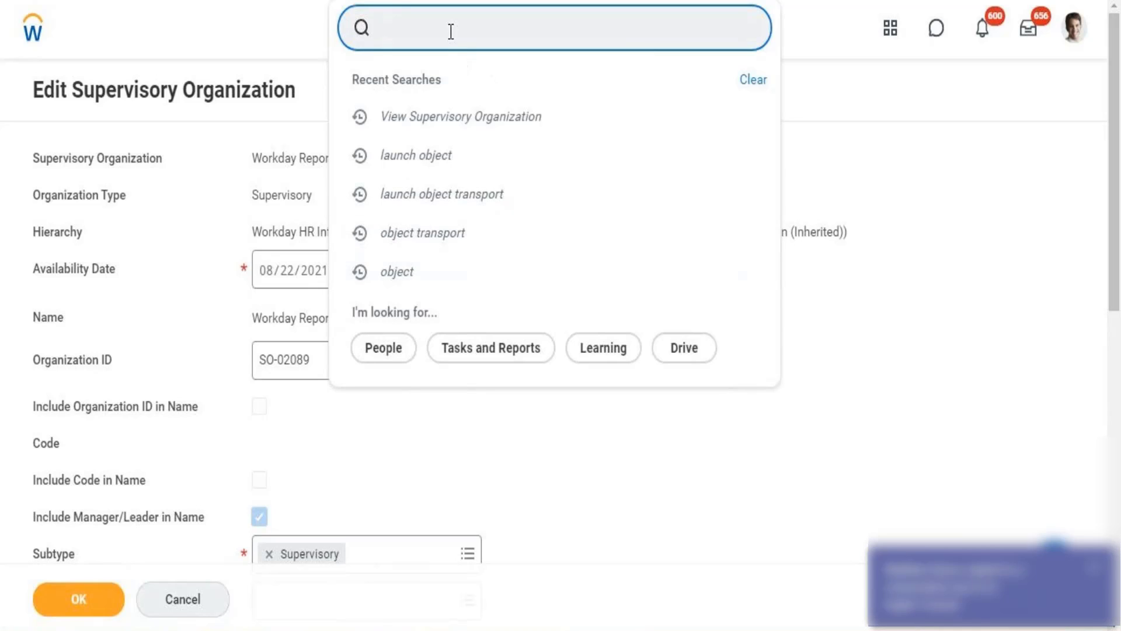
{"action": "type", "text": "create cost ce"}
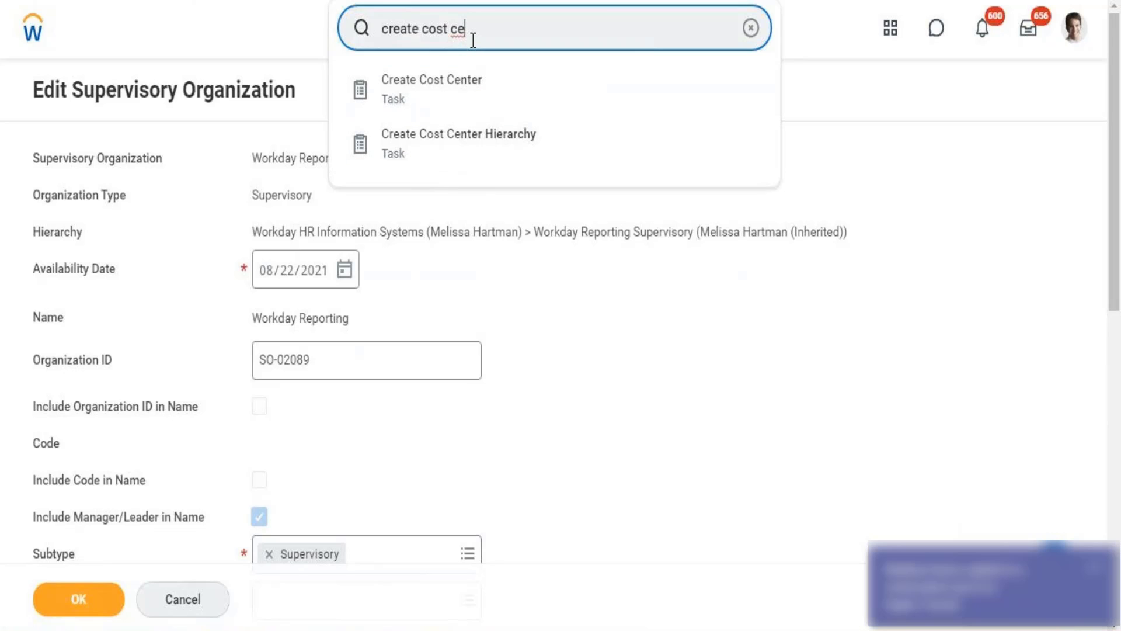
{"action": "key", "text": "BackSpace"}
{"action": "key", "text": "BackSpace"}
{"action": "key", "text": "BackSpace"}
{"action": "key", "text": "BackSpace"}
{"action": "key", "text": "BackSpace"}
{"action": "key", "text": "BackSpace"}
{"action": "key", "text": "BackSpace"}
{"action": "type", "text": "company"}
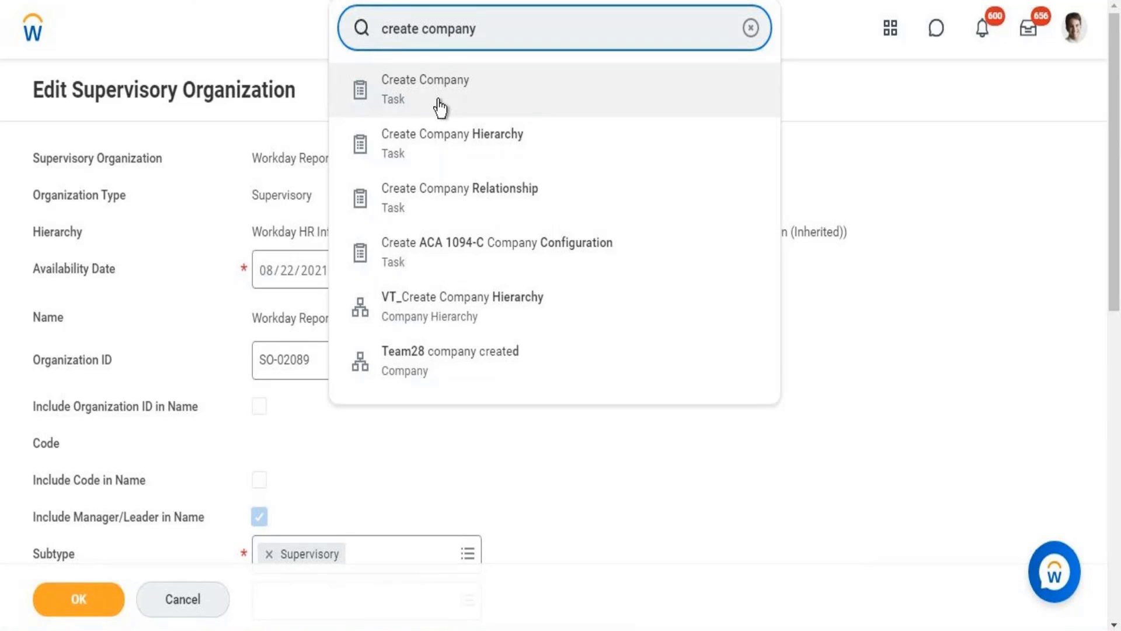
Change the search to "create super" and open the Create Supervisory Organization task.
{"action": "key", "text": "BackSpace"}
{"action": "key", "text": "BackSpace"}
{"action": "key", "text": "BackSpace"}
{"action": "key", "text": "BackSpace"}
{"action": "key", "text": "BackSpace"}
{"action": "key", "text": "BackSpace"}
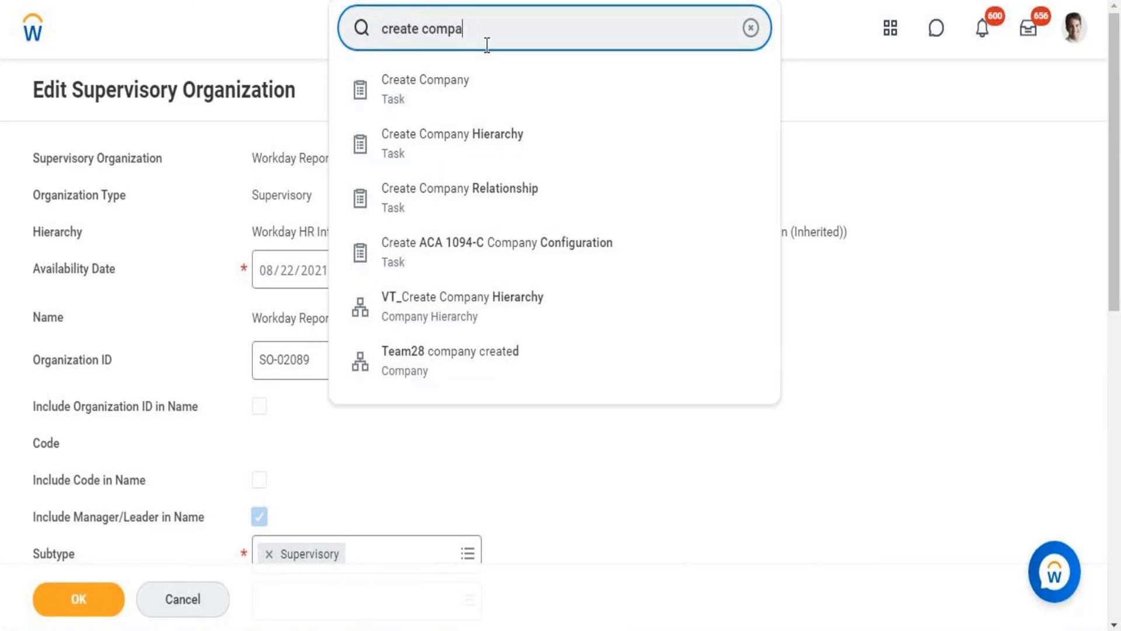
{"action": "key", "text": "BackSpace"}
{"action": "type", "text": "super"}
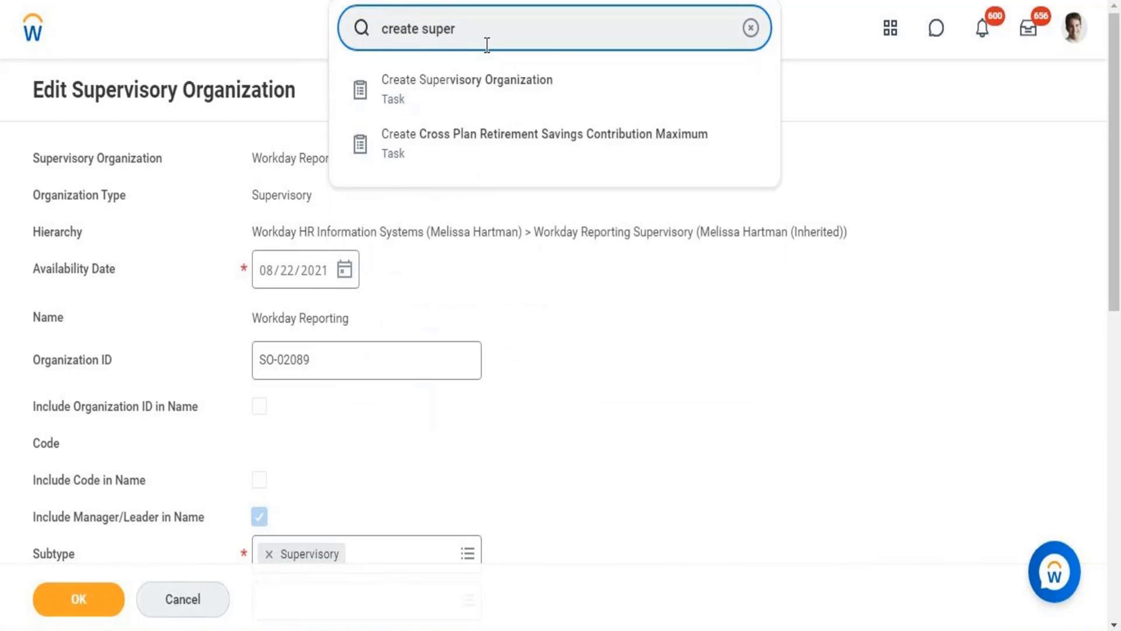
{"action": "left_click", "coordinate": [490, 102]}
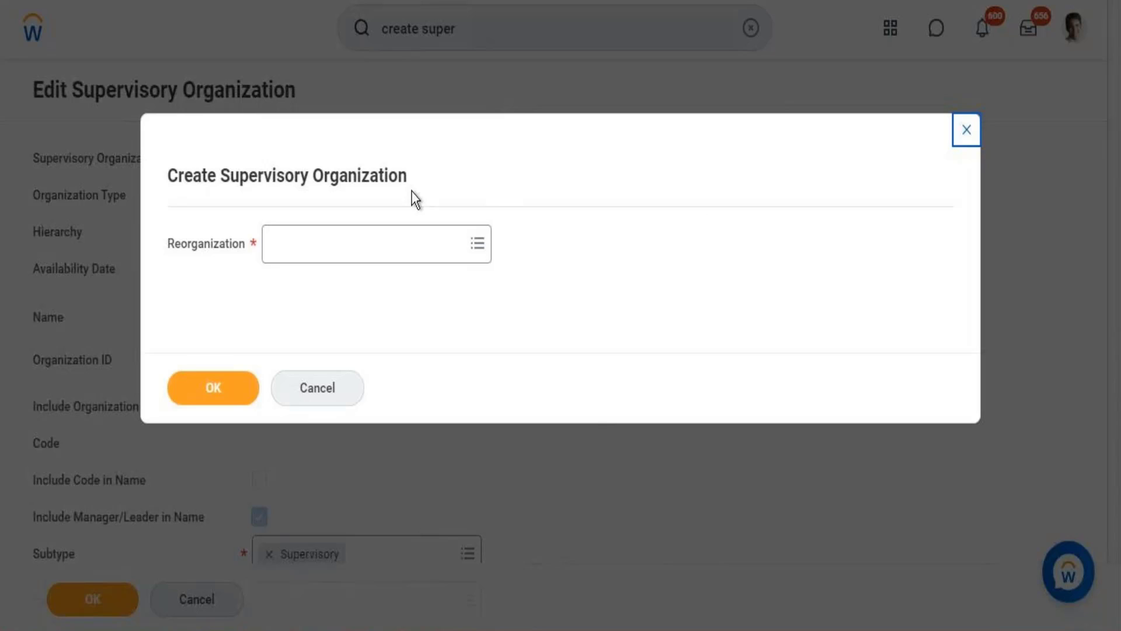
Search the reorganizations for "WD-Reorg" and close the Create Supervisory Organization dialog without choosing one.
{"action": "left_click", "coordinate": [378, 249]}
{"action": "type", "text": "WD-"}
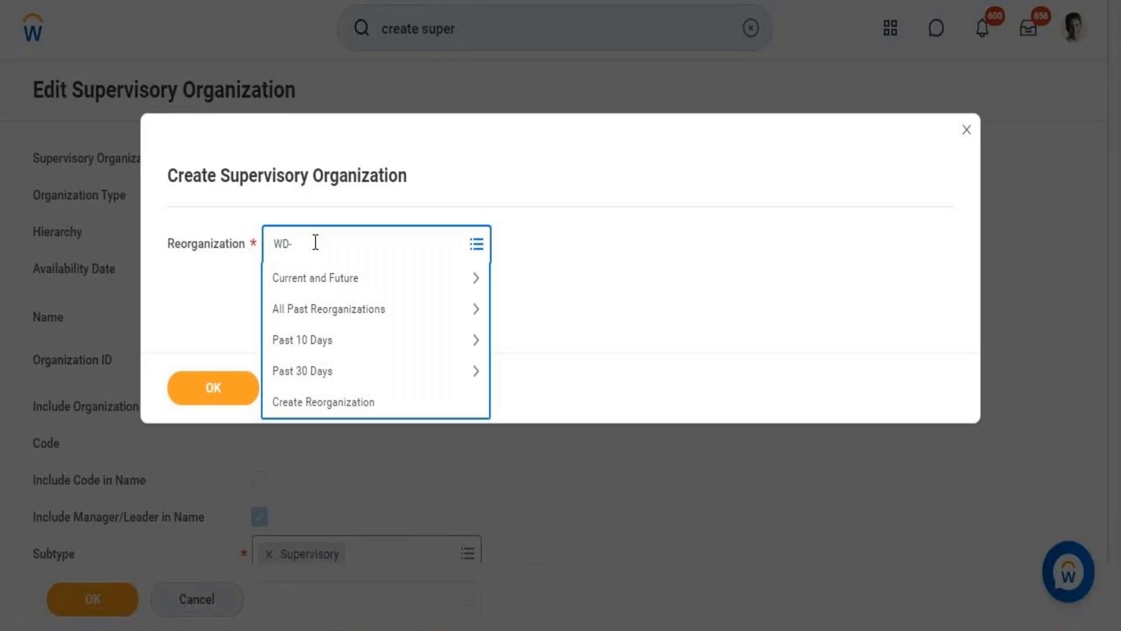
{"action": "type", "text": "Reorg"}
{"action": "key", "text": "Return"}
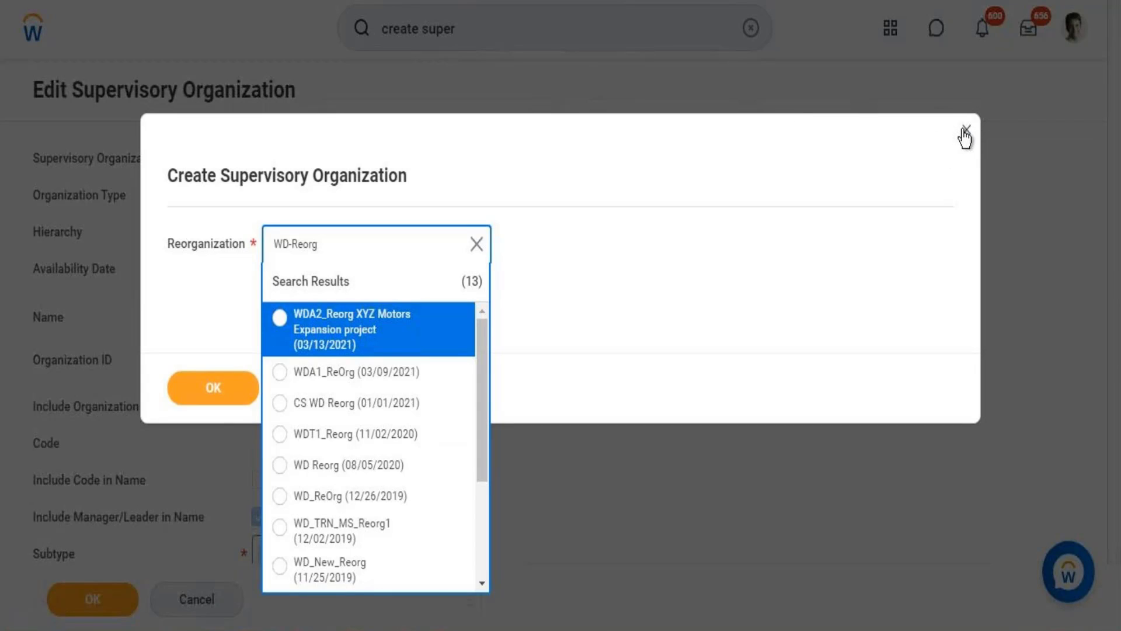
{"action": "left_click", "coordinate": [964, 136]}
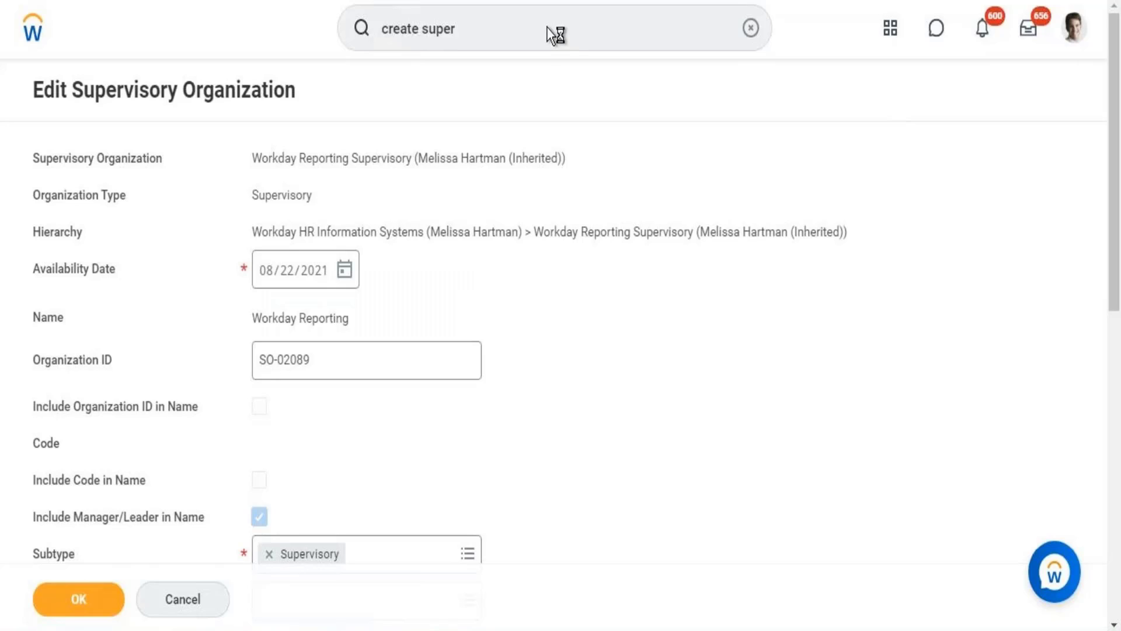
Search for "create rep" and open the Create Custom Report task.
{"action": "left_click", "coordinate": [522, 29]}
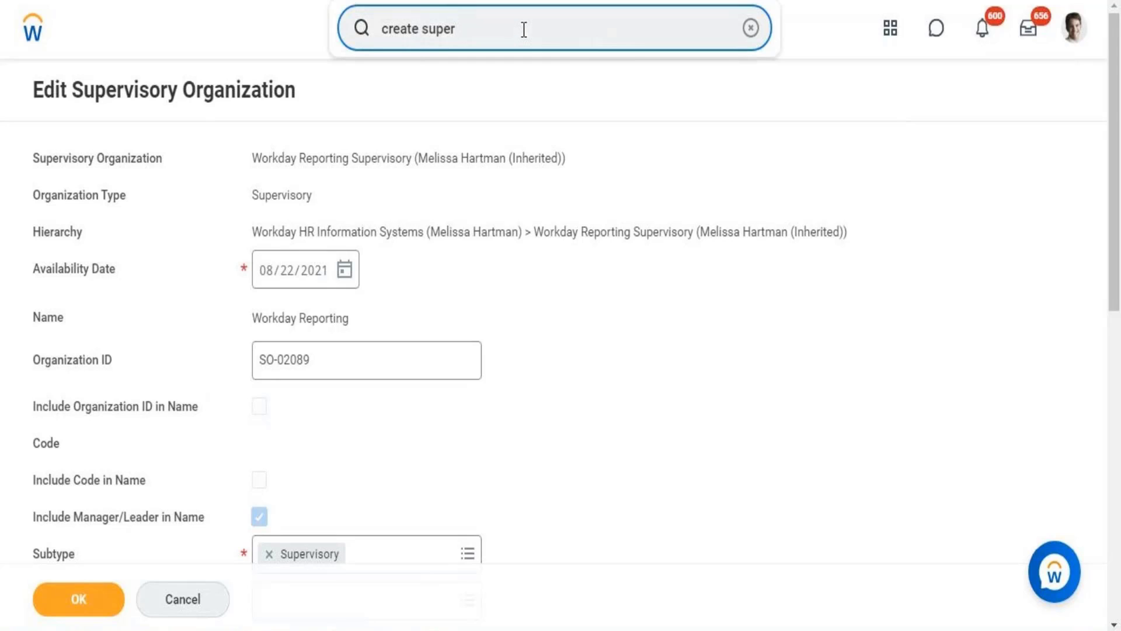
{"action": "triple_click", "coordinate": [523, 29]}
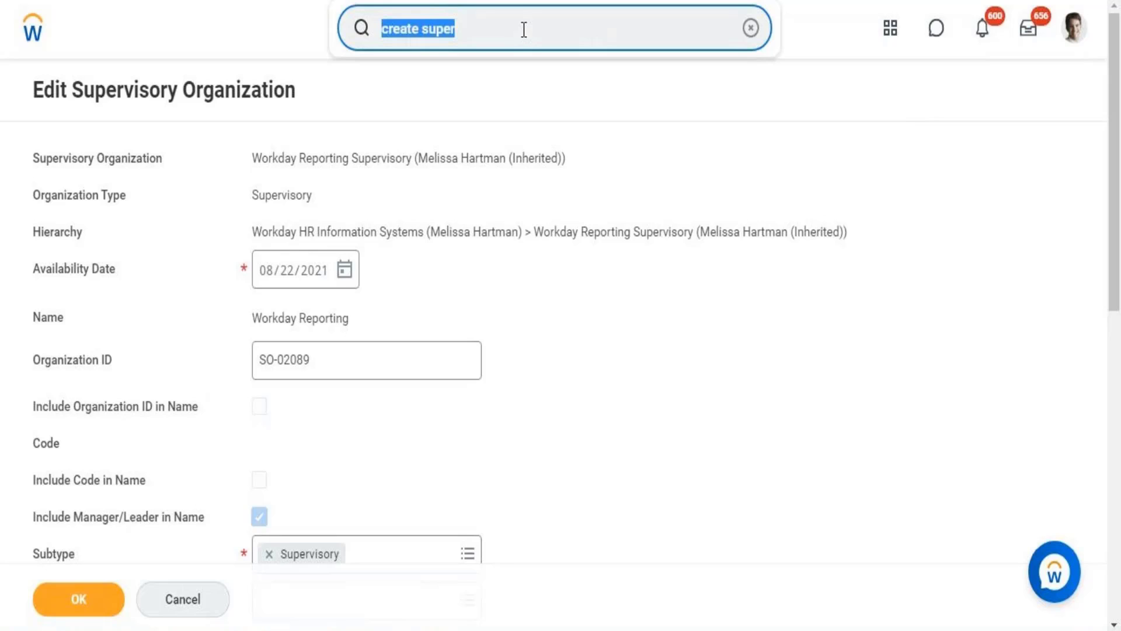
{"action": "type", "text": "create rep"}
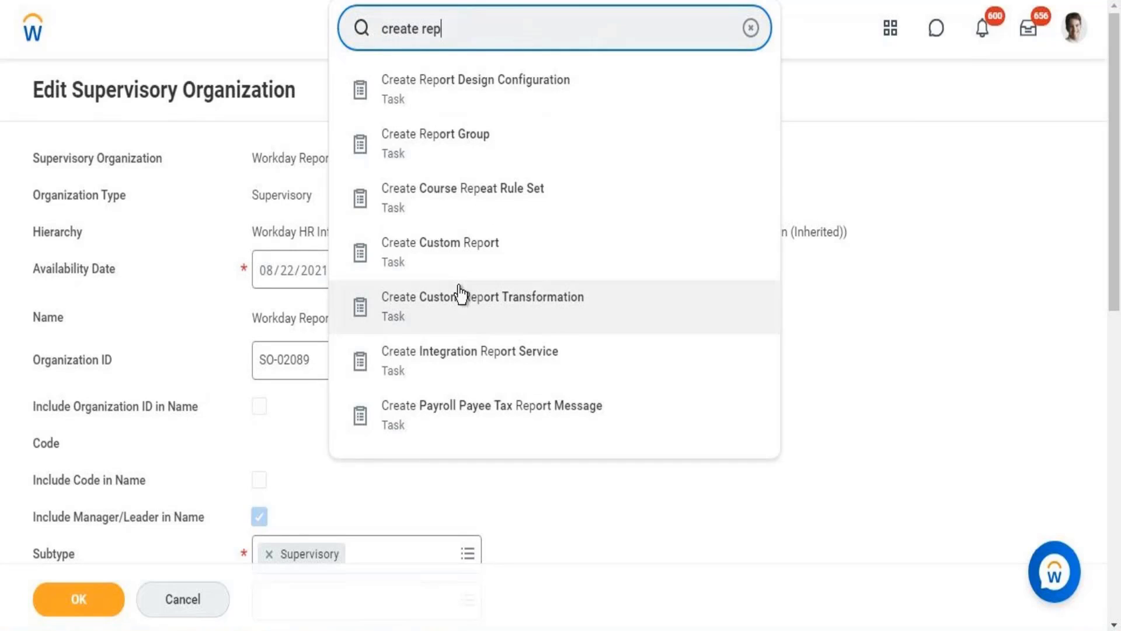
{"action": "left_click", "coordinate": [426, 256]}
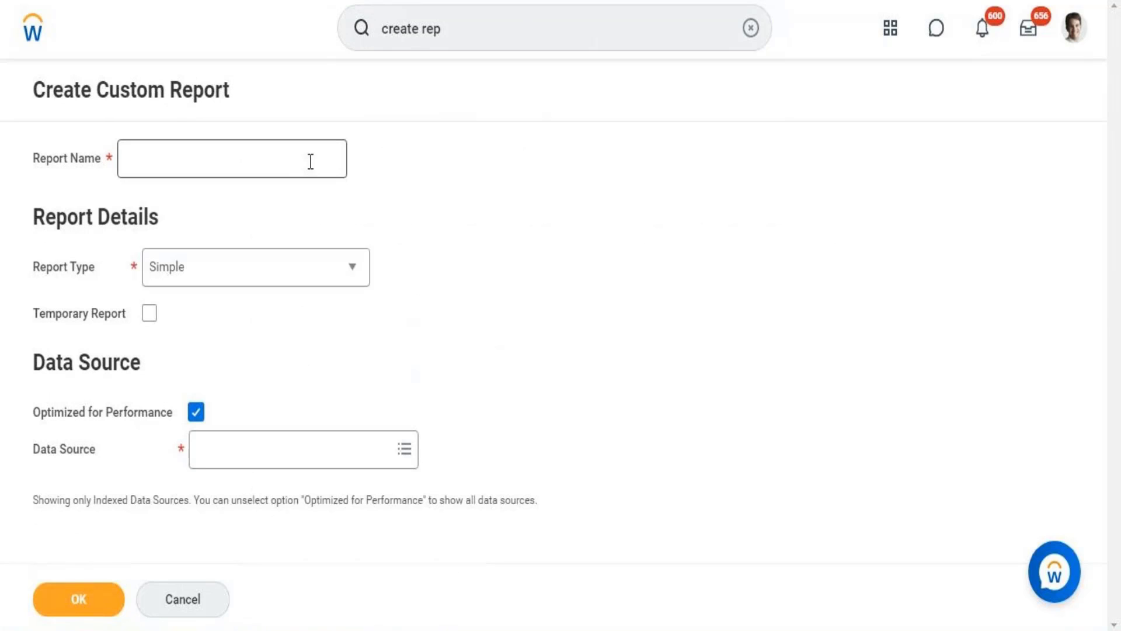
Search for "business obj", open the Business Object Details report, and cancel its prompt without choosing a business object.
{"action": "left_click", "coordinate": [310, 162]}
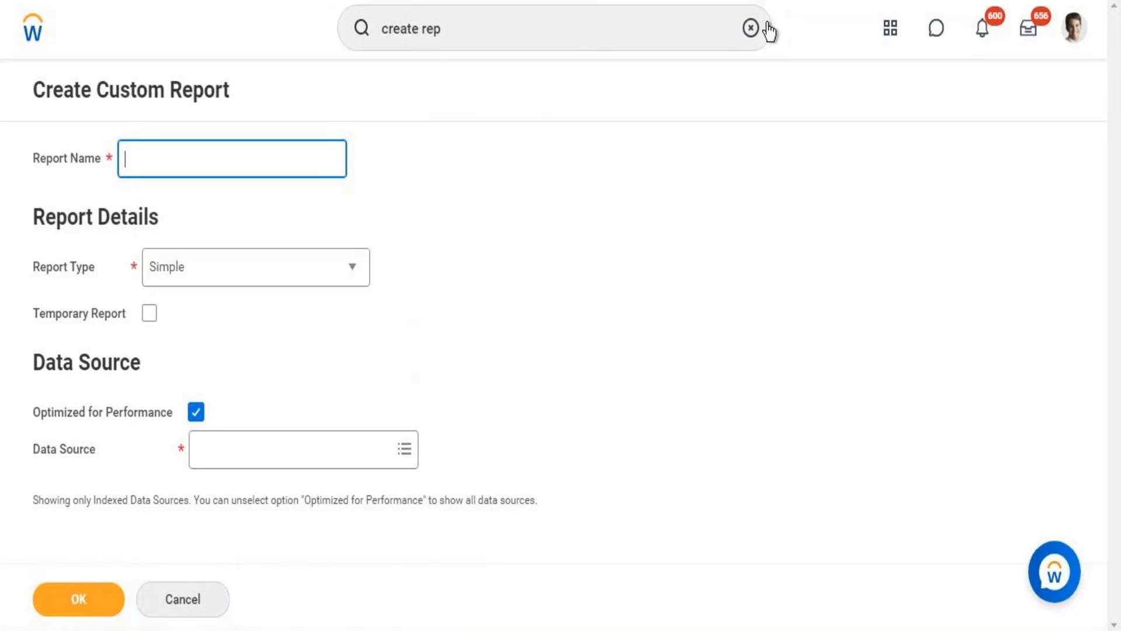
{"action": "left_click", "coordinate": [751, 28]}
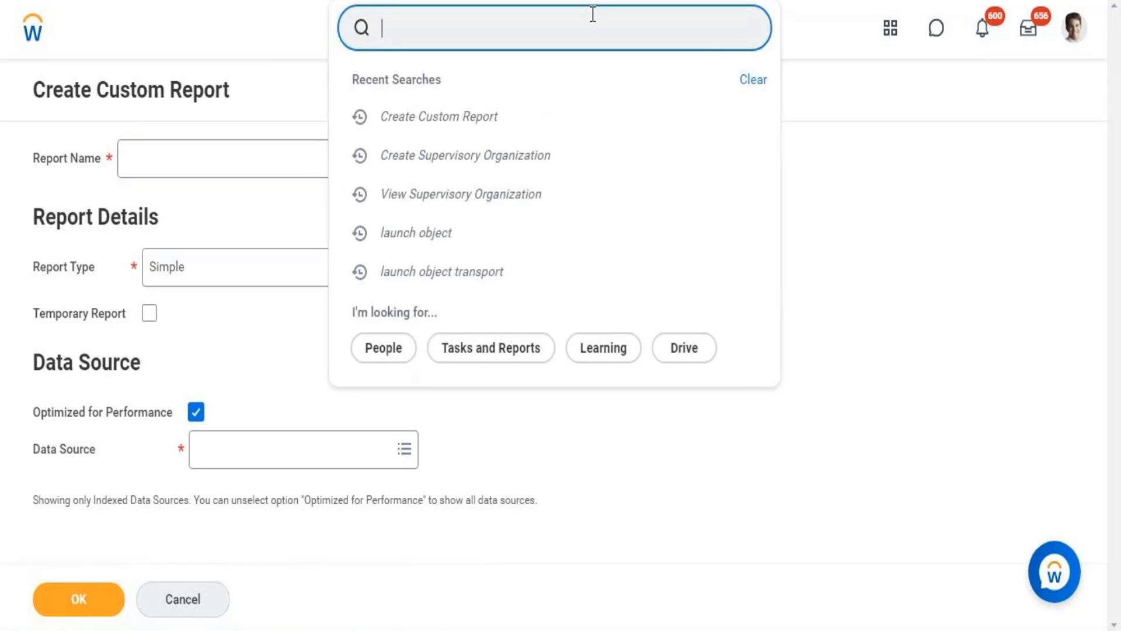
{"action": "type", "text": "business ob"}
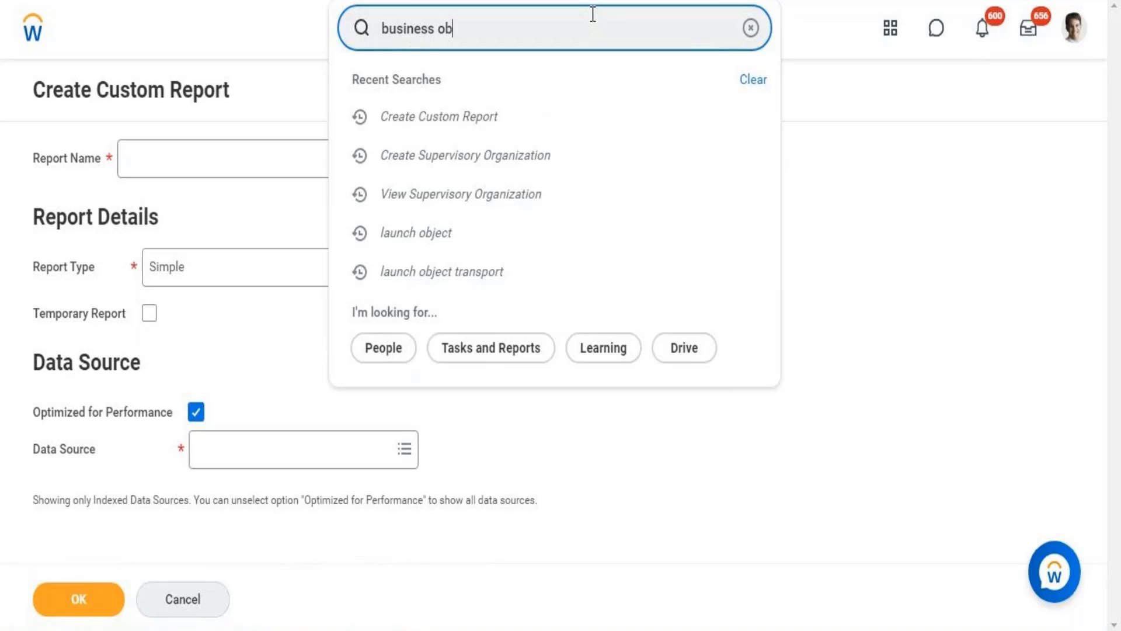
{"action": "type", "text": "j"}
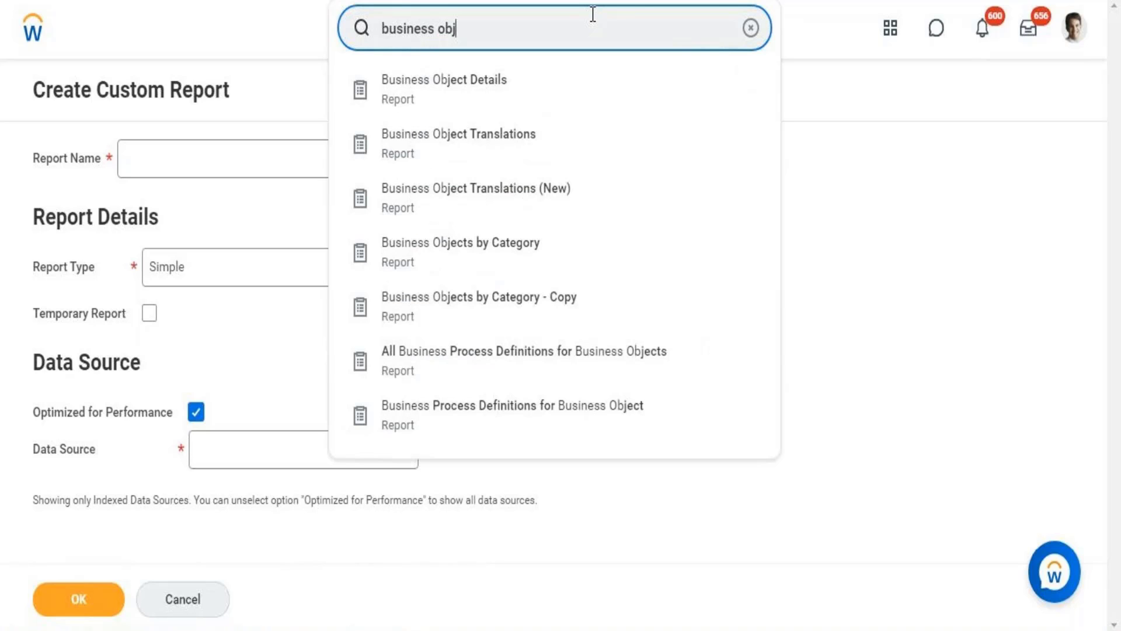
{"action": "left_click", "coordinate": [428, 85]}
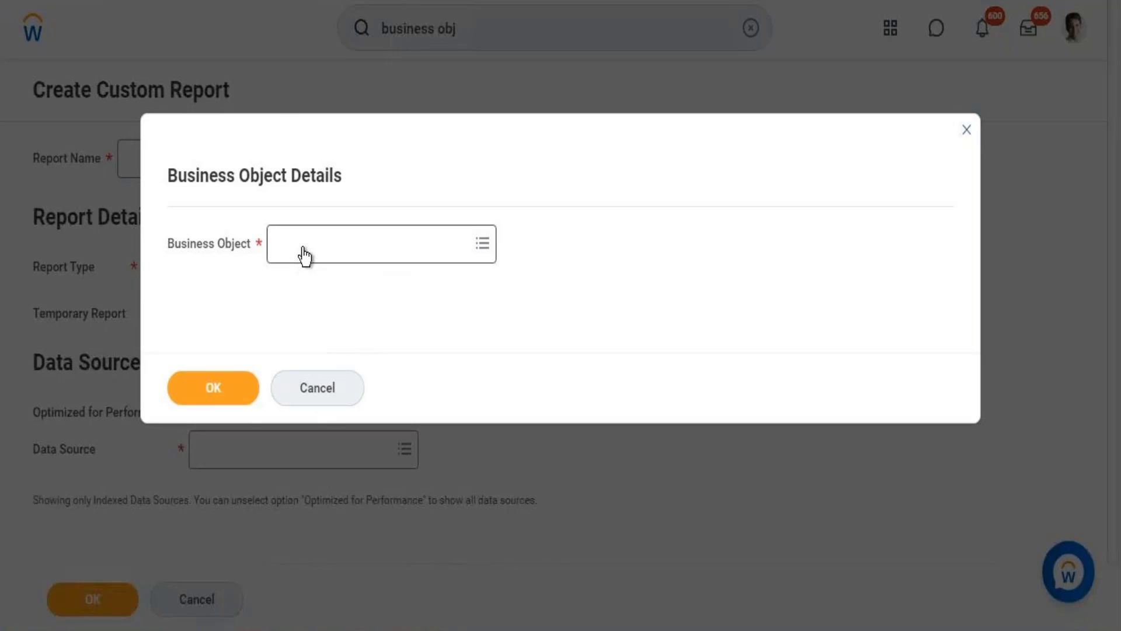
{"action": "left_click", "coordinate": [328, 393]}
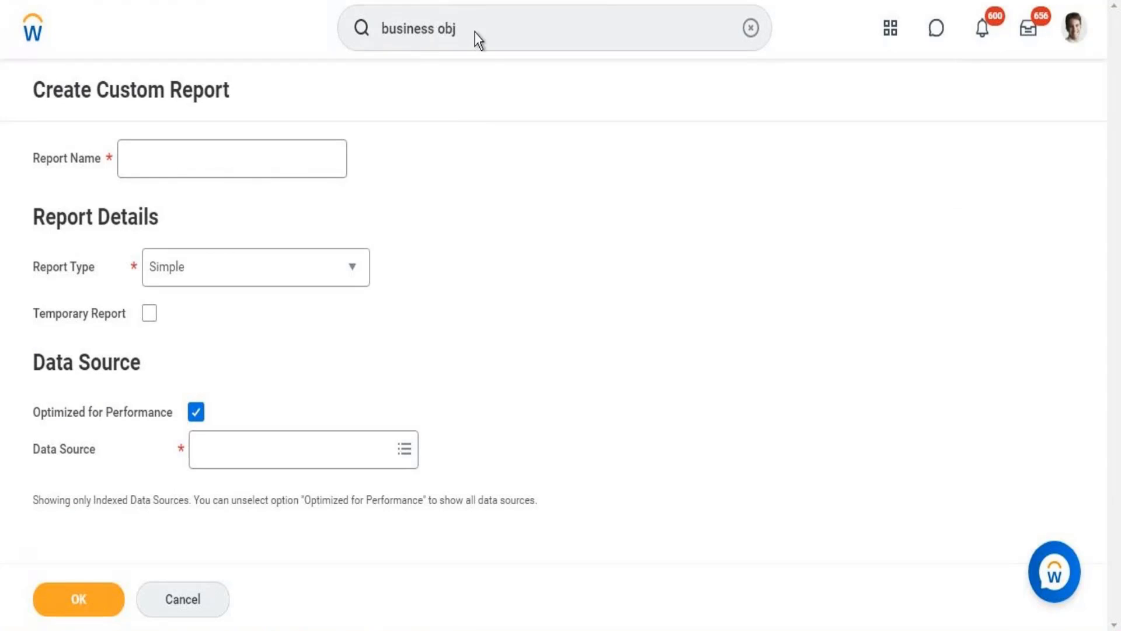
Search for "data sources" and open the Data Sources report.
{"action": "triple_click", "coordinate": [477, 28]}
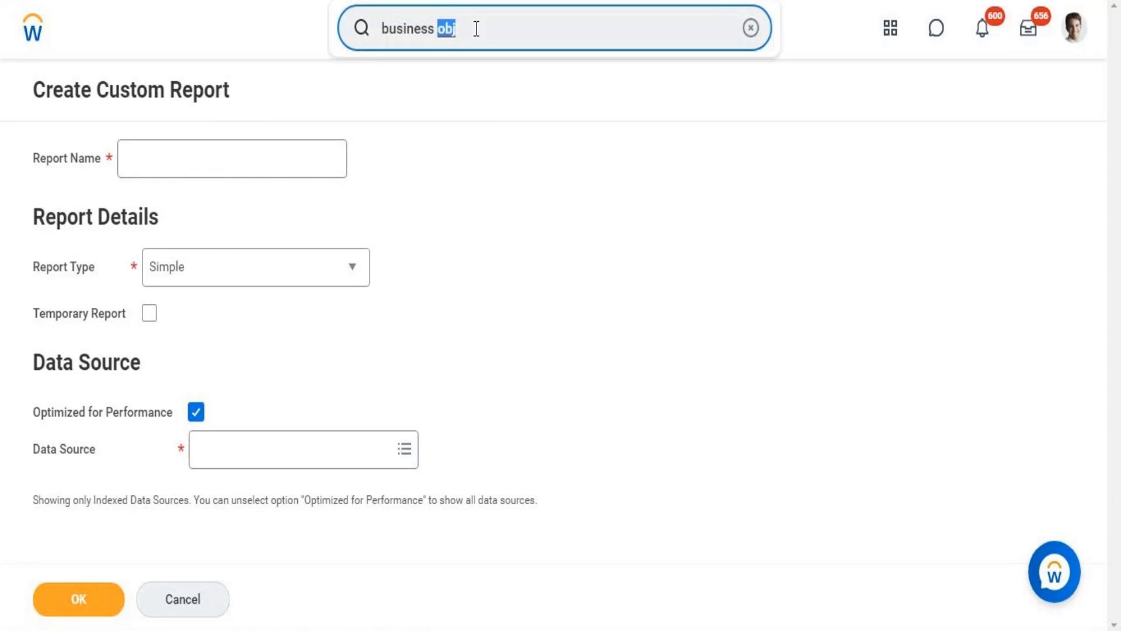
{"action": "type", "text": "data"}
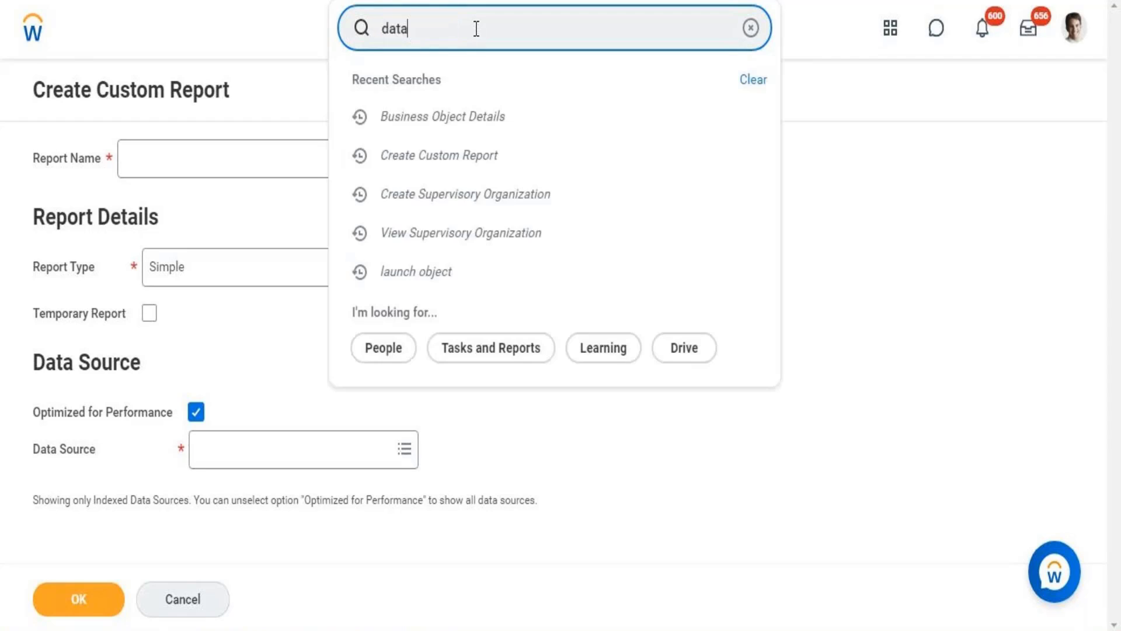
{"action": "type", "text": " sources"}
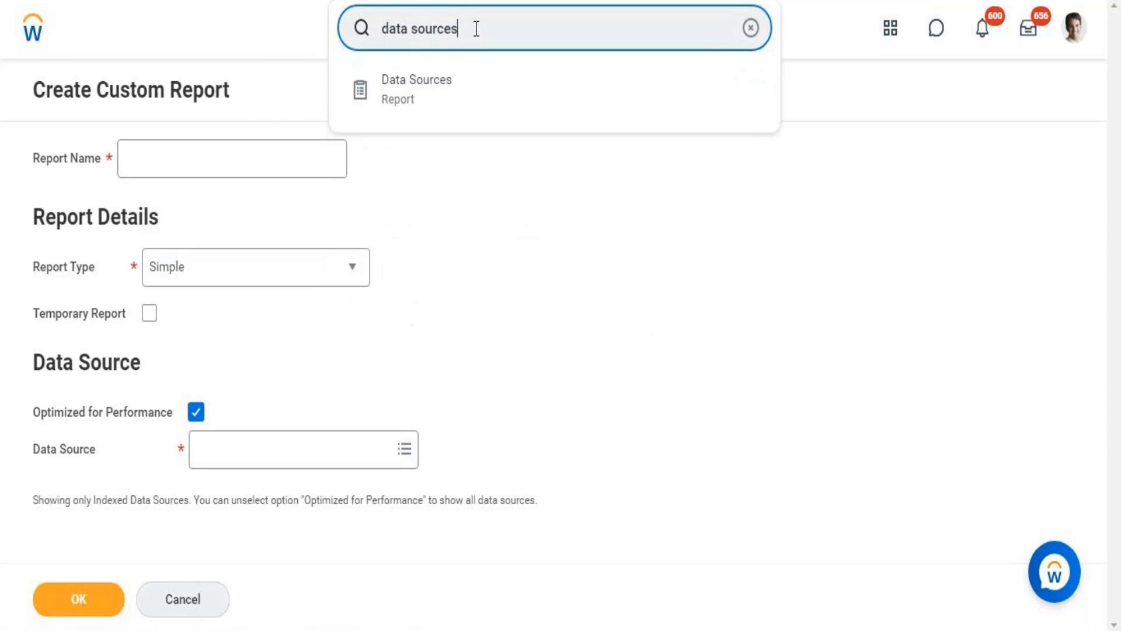
{"action": "left_click", "coordinate": [410, 94]}
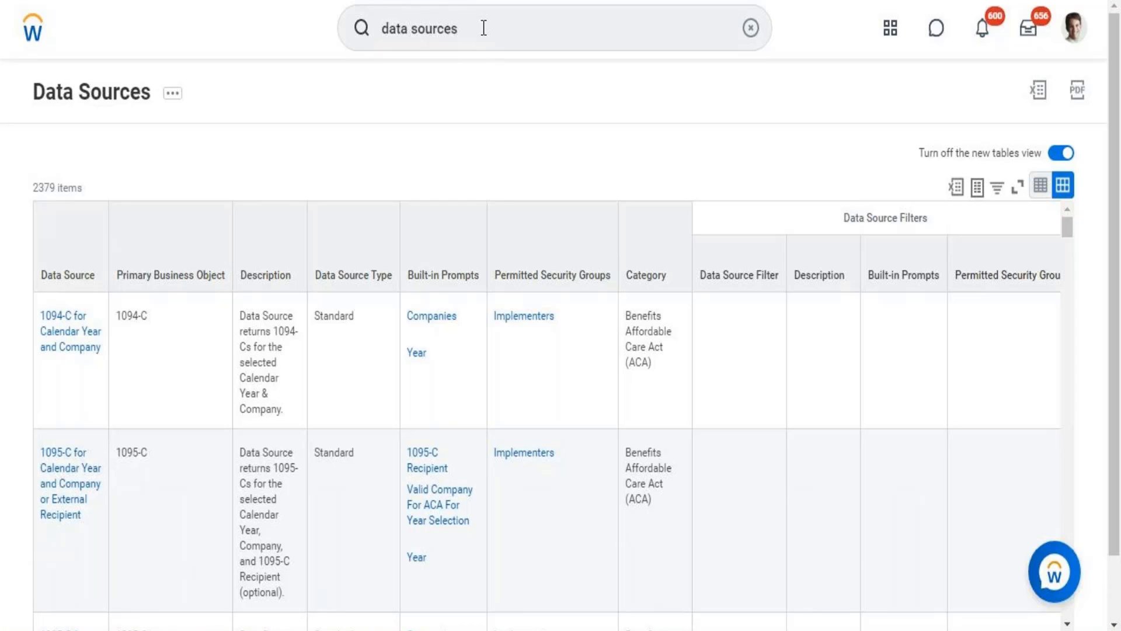
Search for "All custom report" and run the All Custom Reports report without any filter values.
{"action": "left_click", "coordinate": [581, 30]}
{"action": "key", "text": "ctrl+shift+Left"}
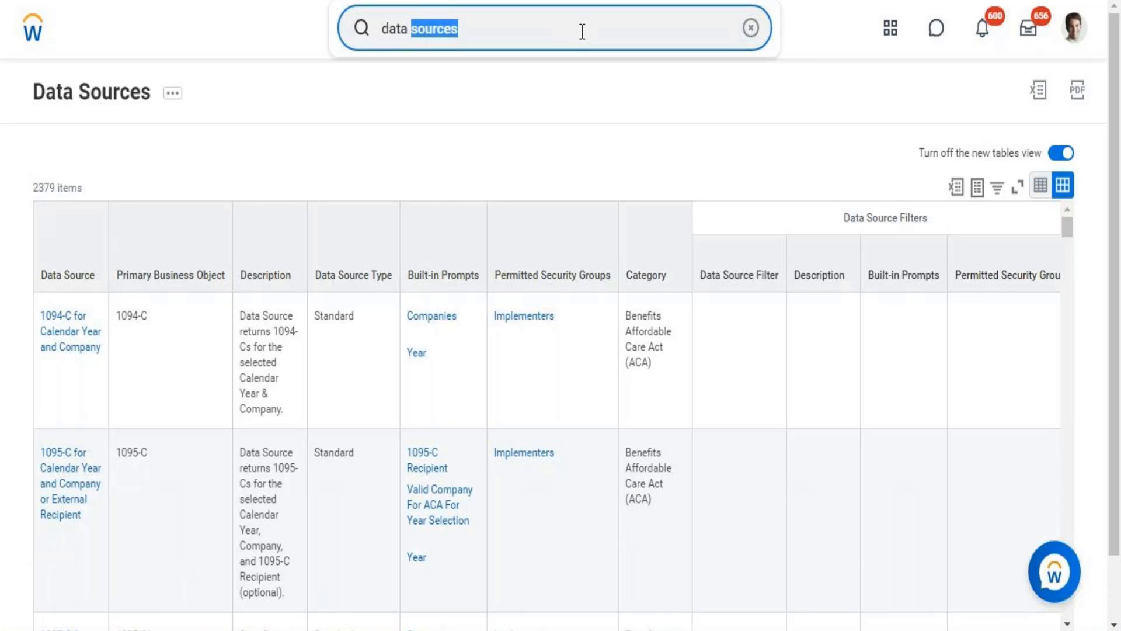
{"action": "key", "text": "ctrl+shift+Left"}
{"action": "type", "text": "All"}
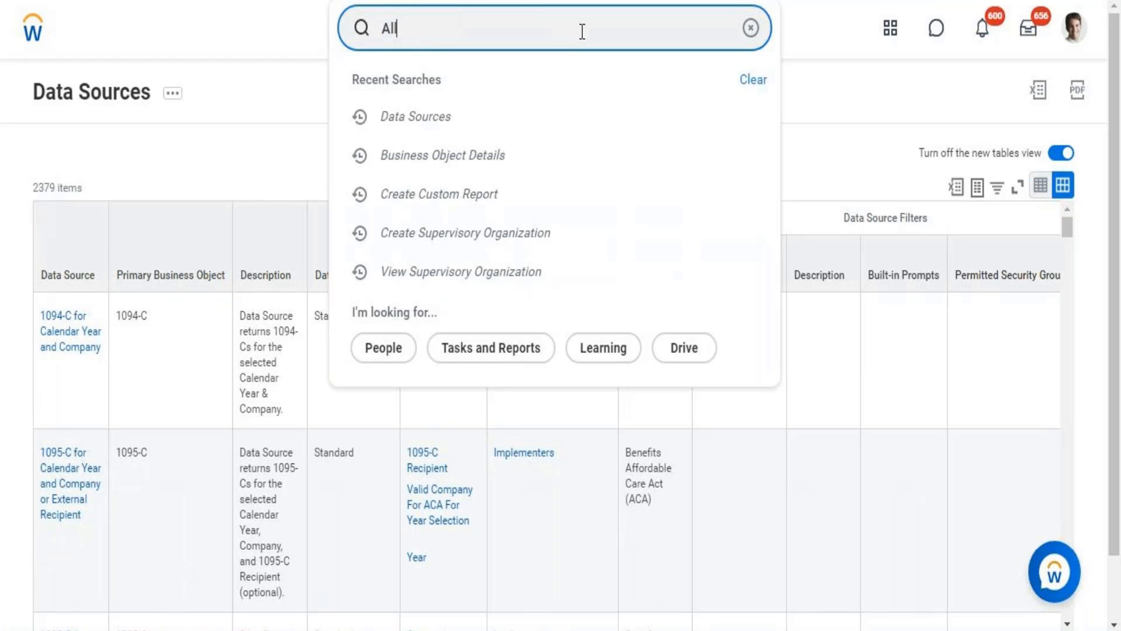
{"action": "type", "text": " custom report"}
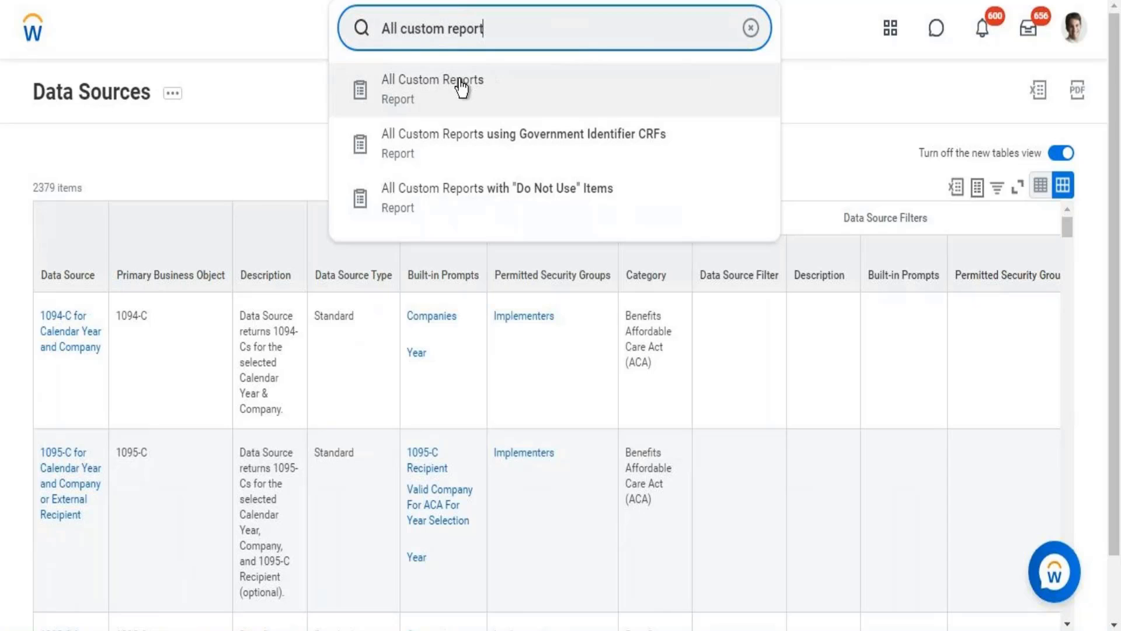
{"action": "left_click", "coordinate": [461, 88]}
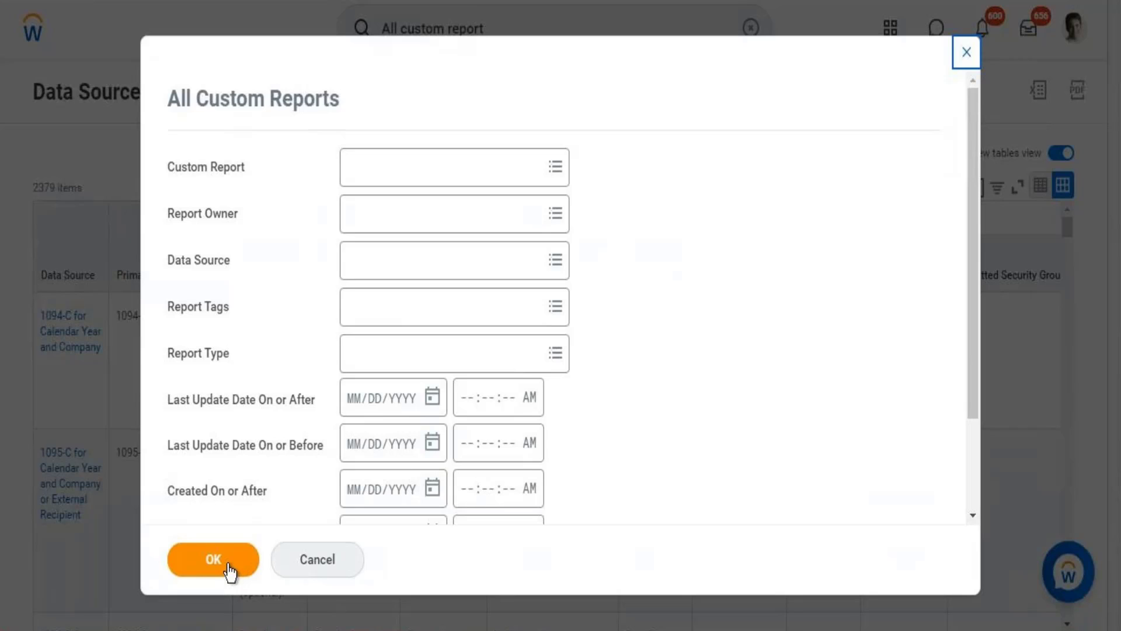
{"action": "left_click", "coordinate": [228, 569]}
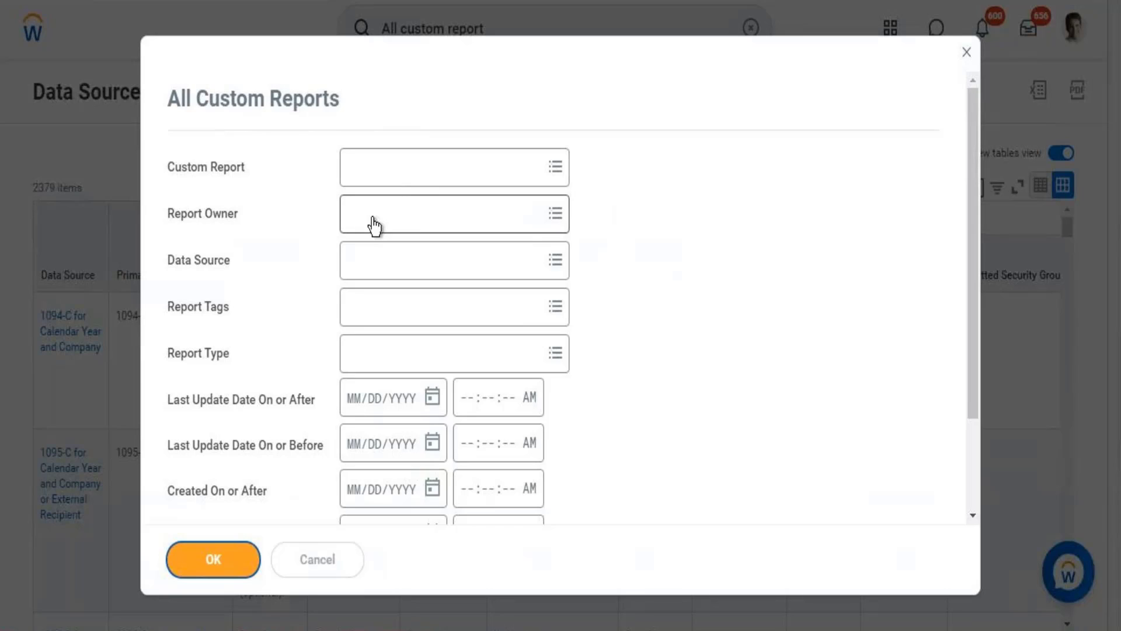
{"action": "left_click", "coordinate": [213, 559]}
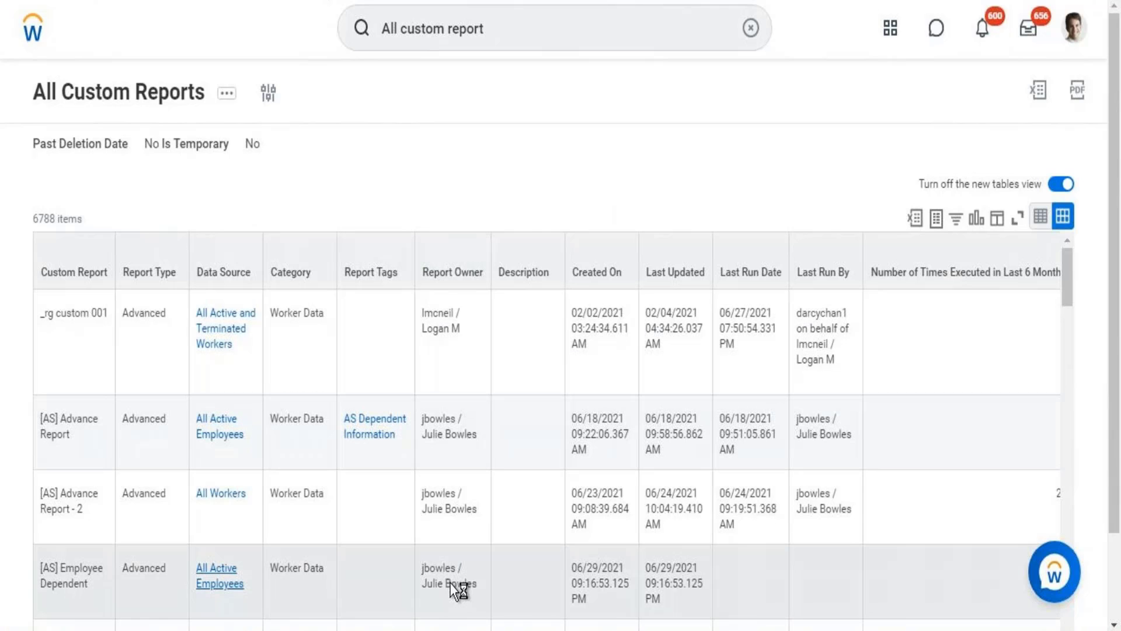
Examine the details of the All Active Employees data source and return to the All Custom Reports results, closing the reopened prompt.
{"action": "left_click_drag", "start_coordinate": [1116, 461], "coordinate": [1116, 549]}
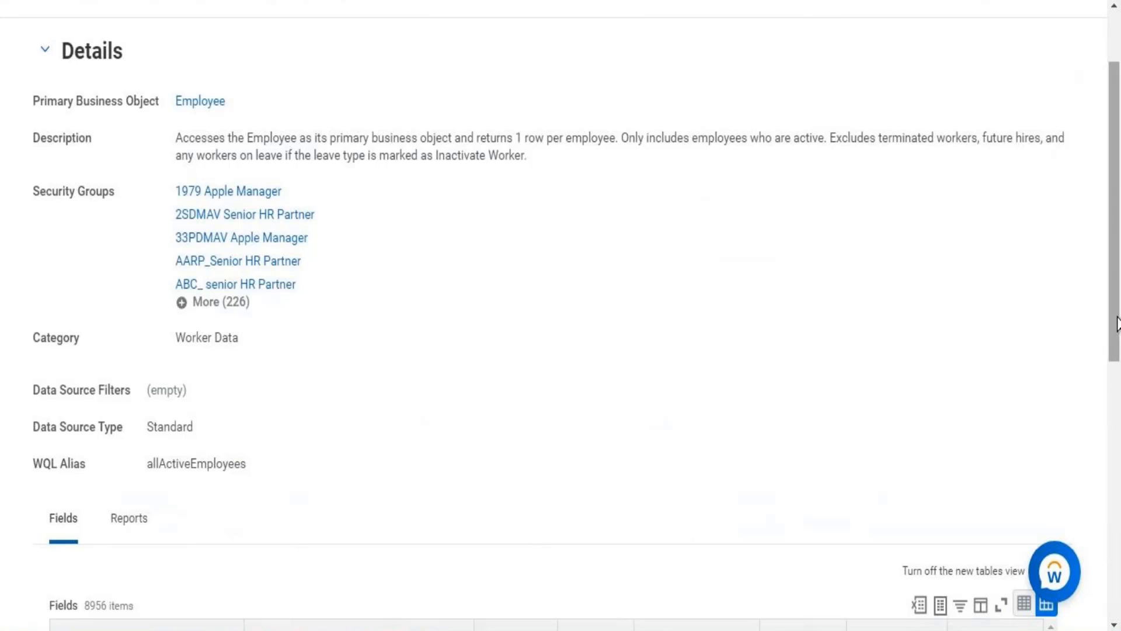
{"action": "left_click_drag", "start_coordinate": [1116, 310], "coordinate": [1102, 186]}
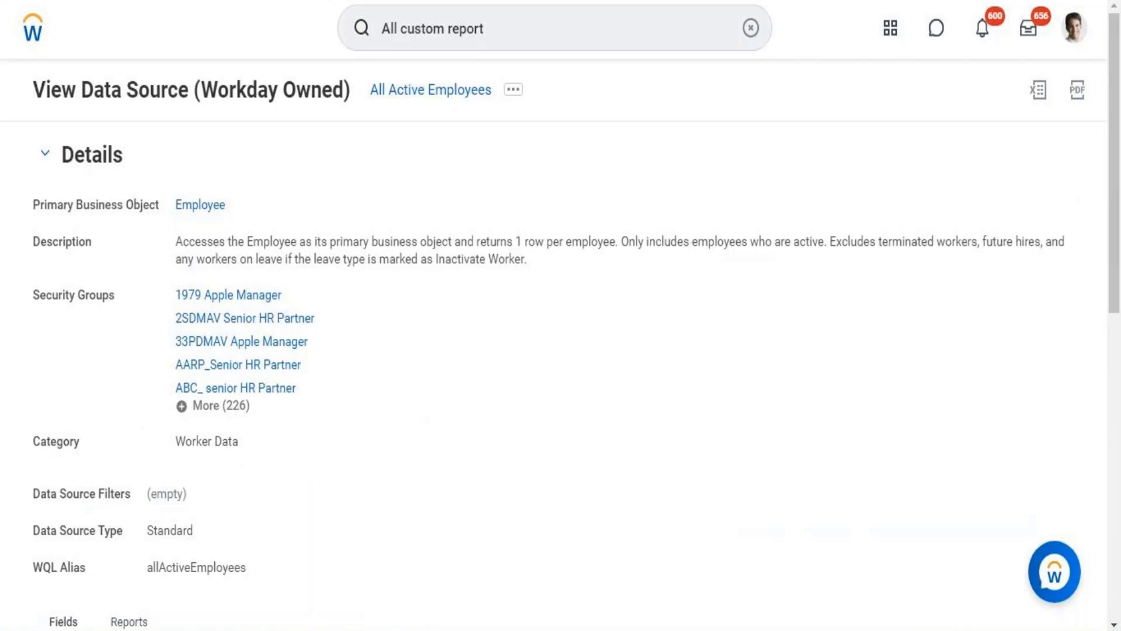
{"action": "left_click", "coordinate": [17, 2]}
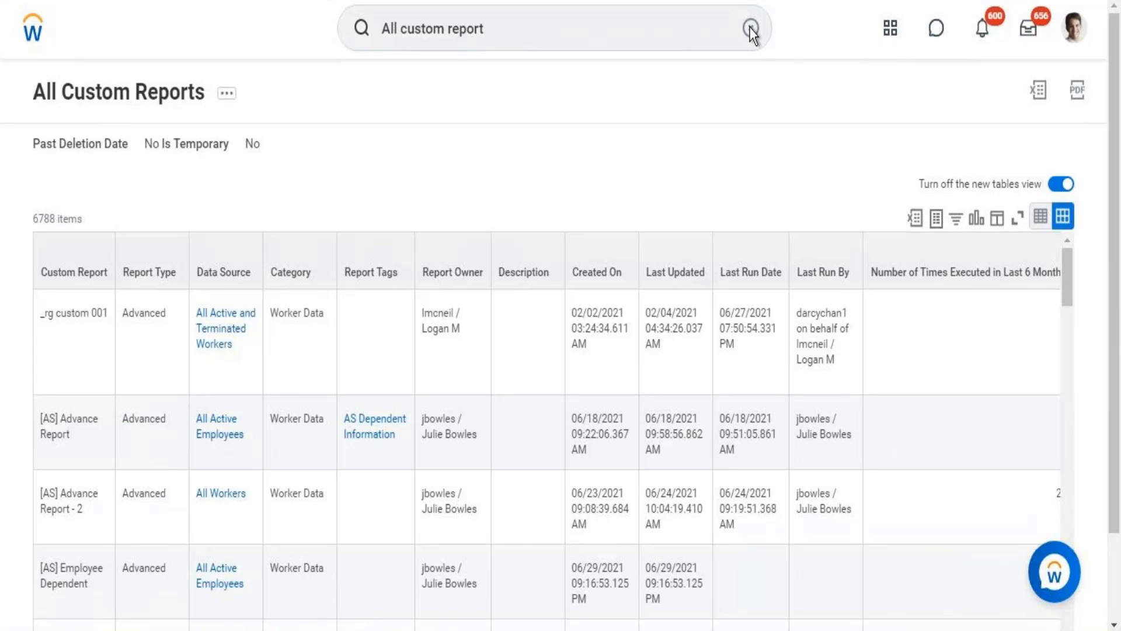
{"action": "left_click", "coordinate": [750, 28]}
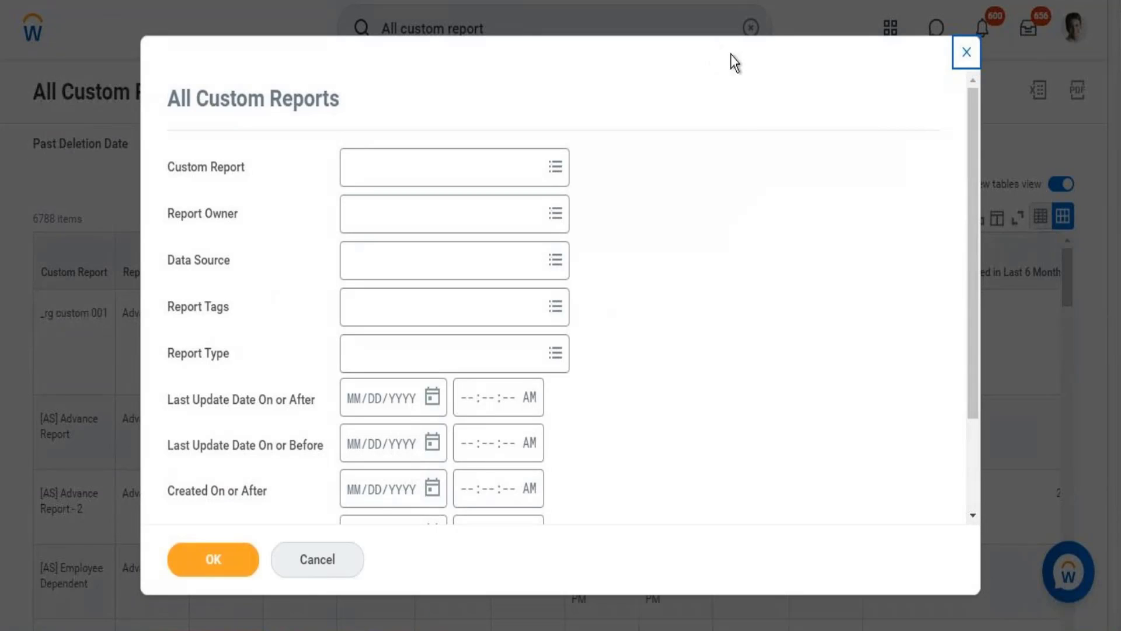
{"action": "left_click", "coordinate": [967, 63]}
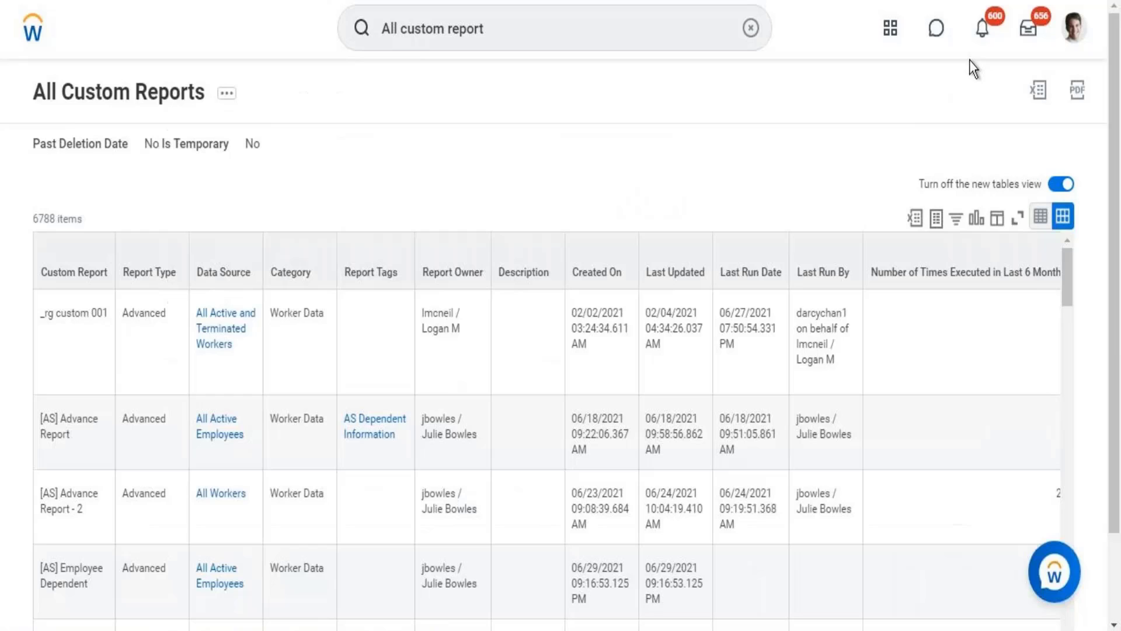
Search for benefit-related integration systems with the prefixed query "intsys:BEN".
{"action": "left_click", "coordinate": [751, 29]}
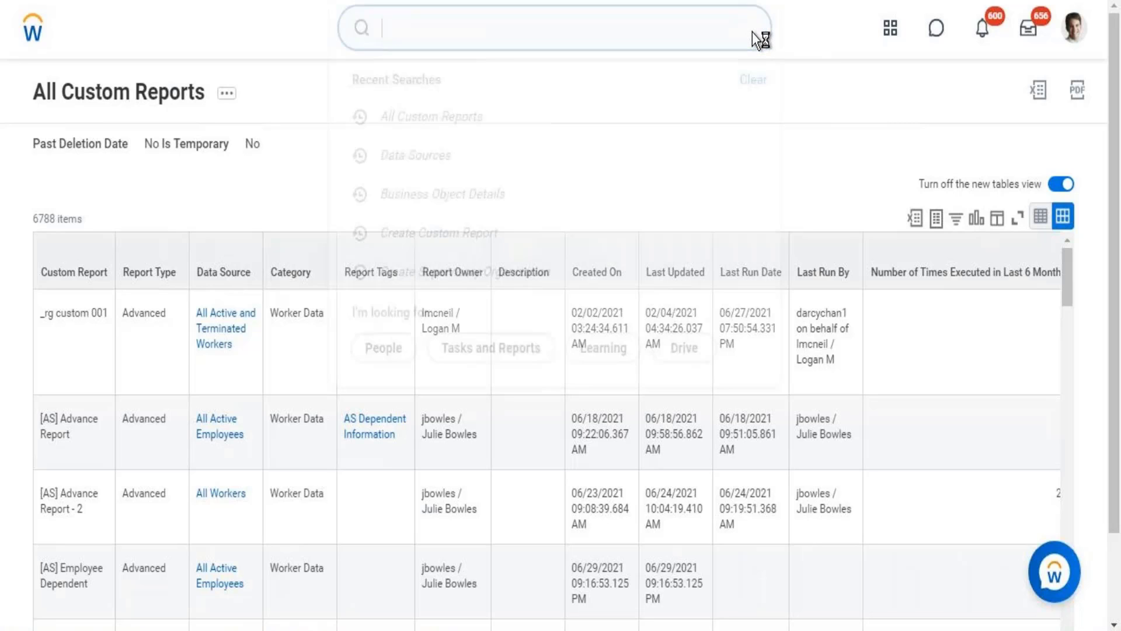
{"action": "type", "text": "in"}
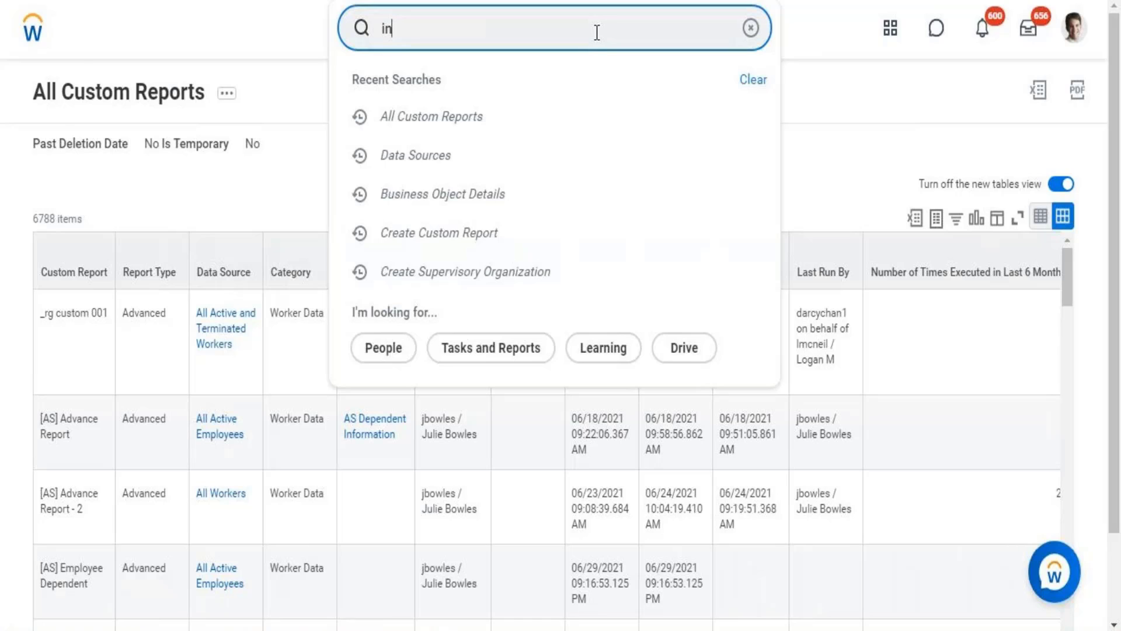
{"action": "type", "text": "tsys:BEN"}
{"action": "key", "text": "Return"}
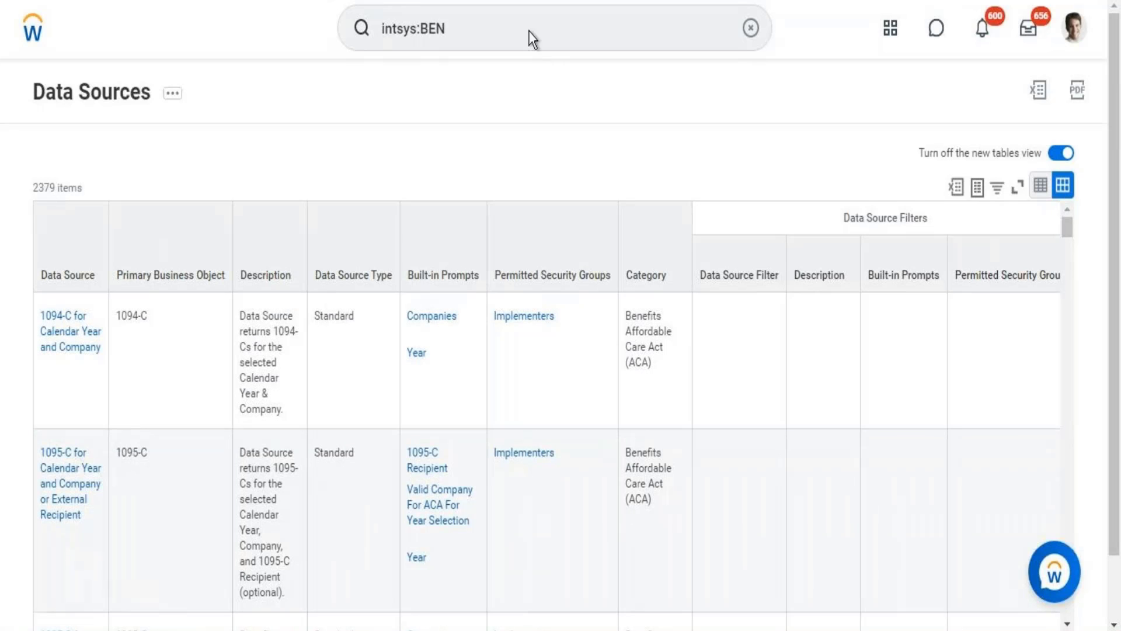
{"action": "left_click", "coordinate": [530, 30]}
{"action": "key", "text": "Return"}
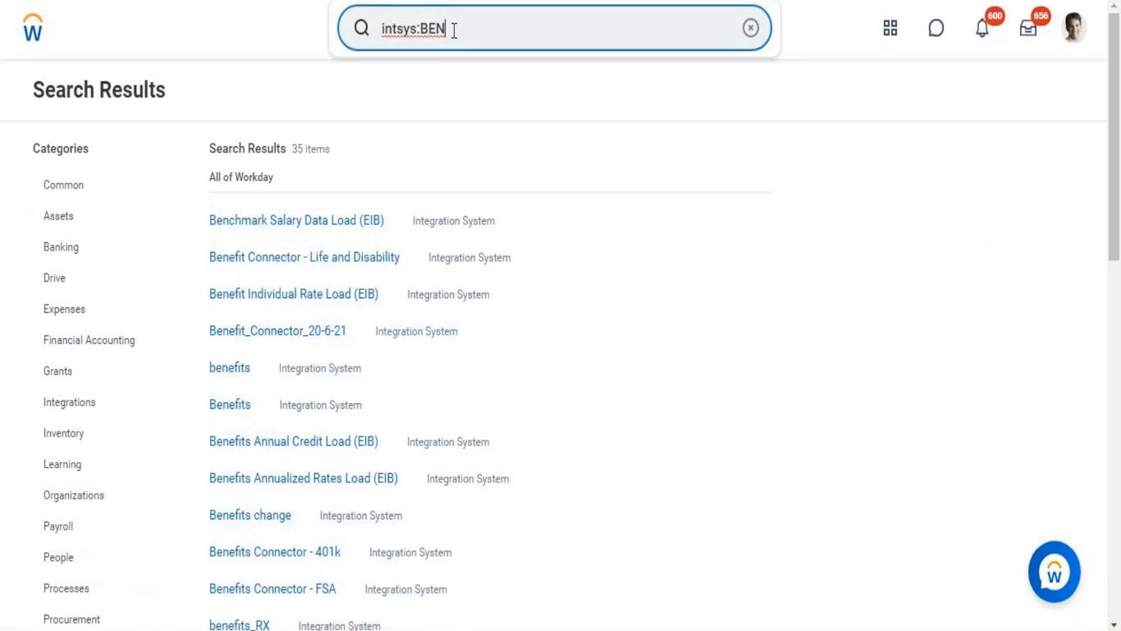
Shorten the query to "intsys:" and search for integration systems with the prefix alone.
{"action": "key", "text": "BackSpace"}
{"action": "key", "text": "BackSpace"}
{"action": "key", "text": "BackSpace"}
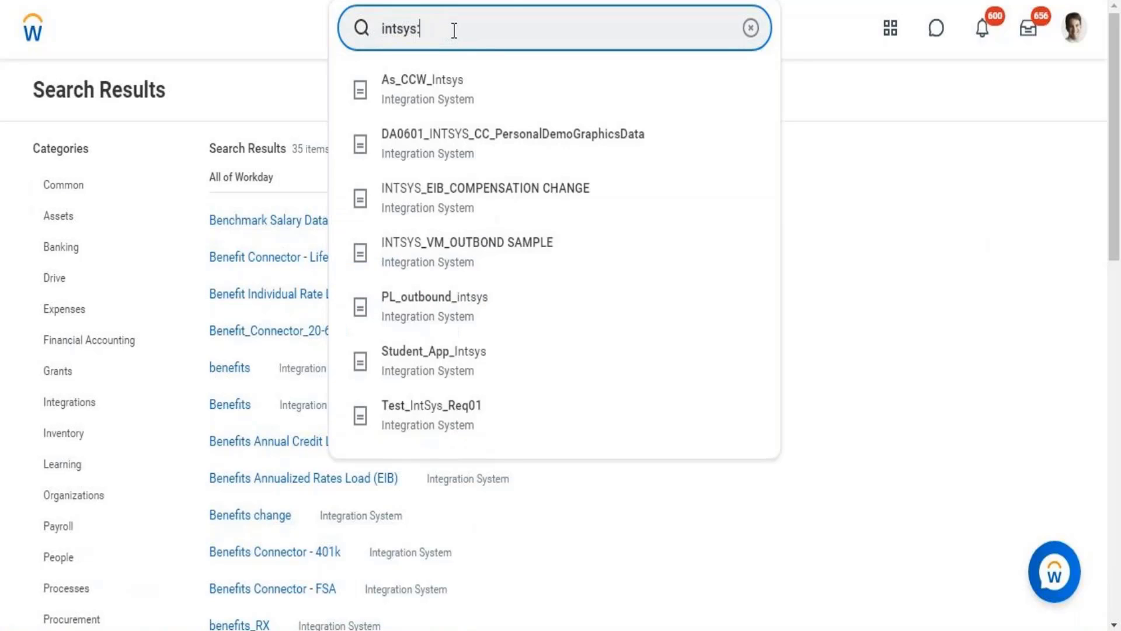
{"action": "key", "text": "Return"}
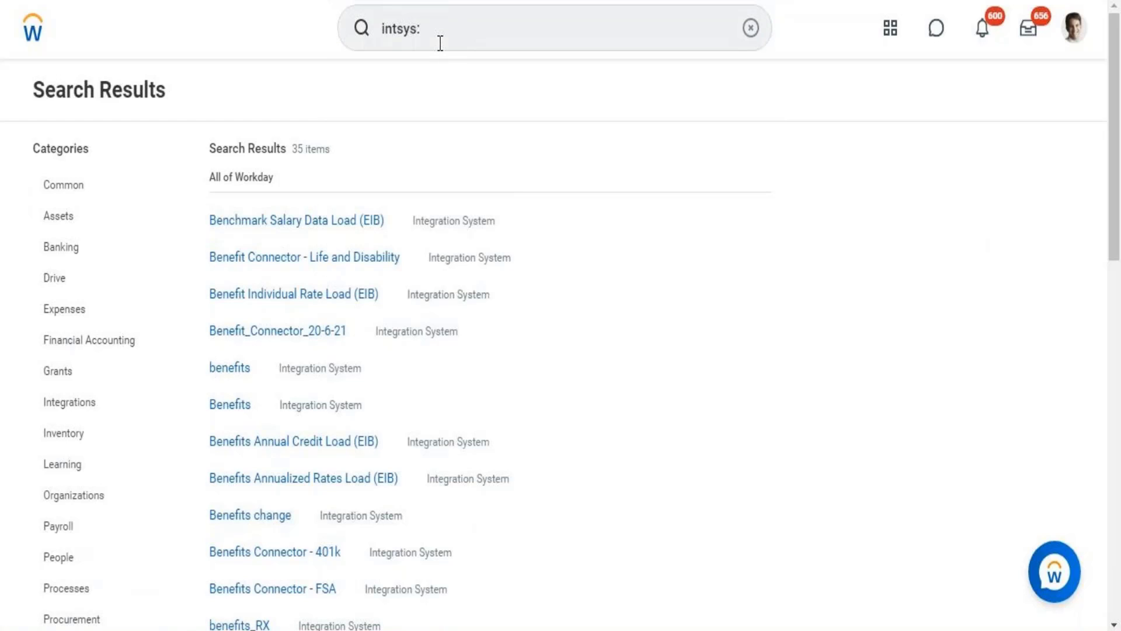
{"action": "left_click", "coordinate": [441, 31]}
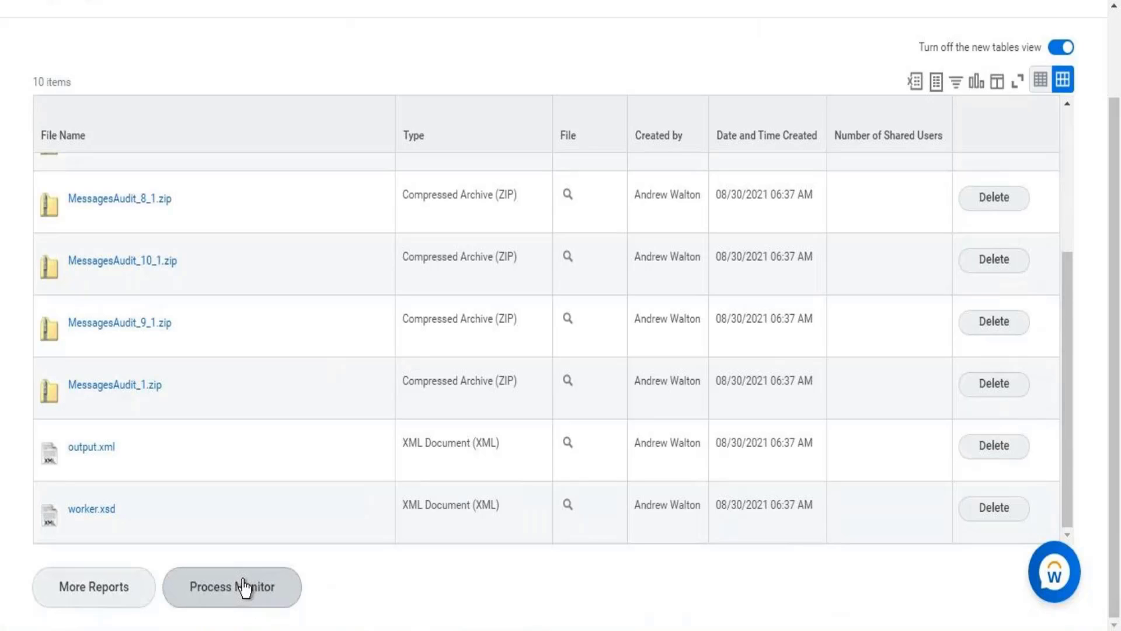
Open the Process Monitor from My Reports and close its prompt without running it.
{"action": "left_click", "coordinate": [242, 586]}
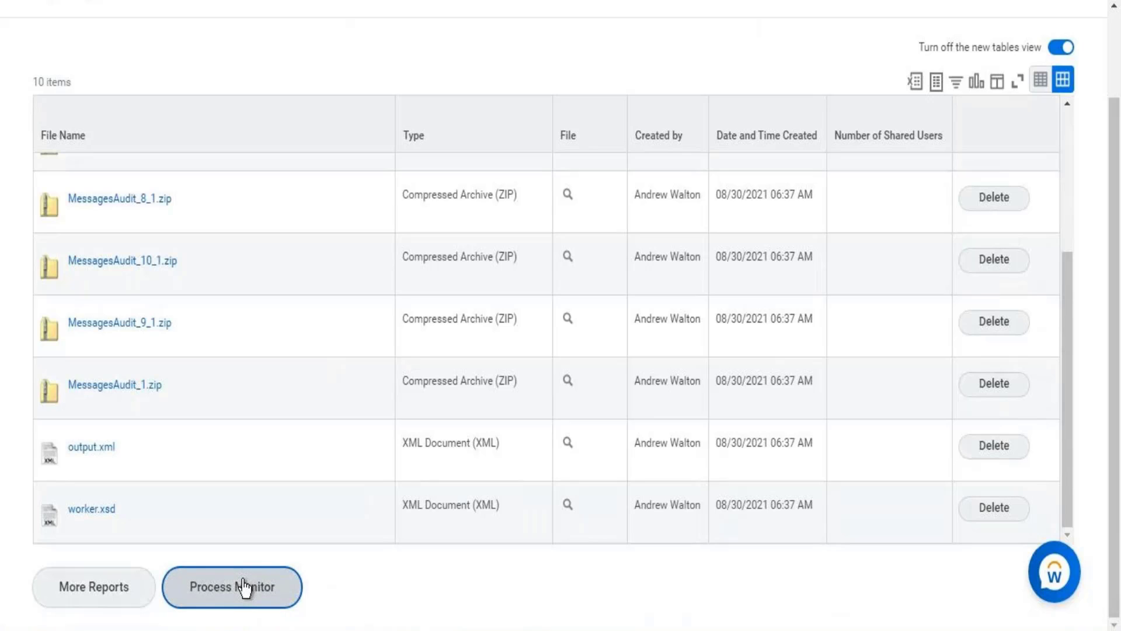
{"action": "left_click", "coordinate": [243, 584]}
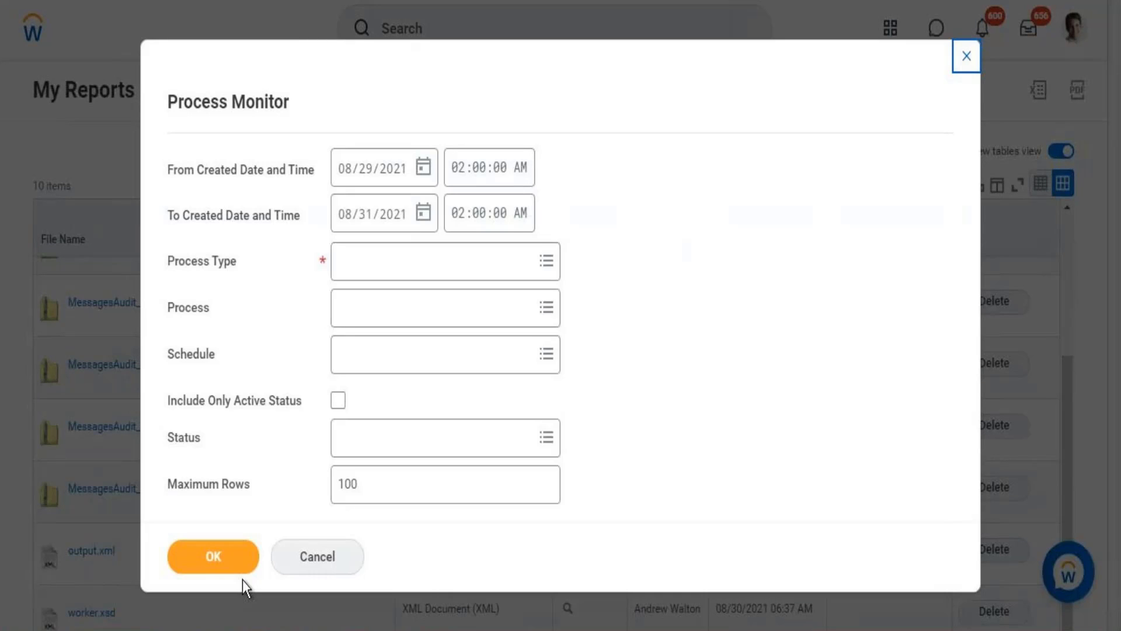
{"action": "left_click", "coordinate": [966, 57]}
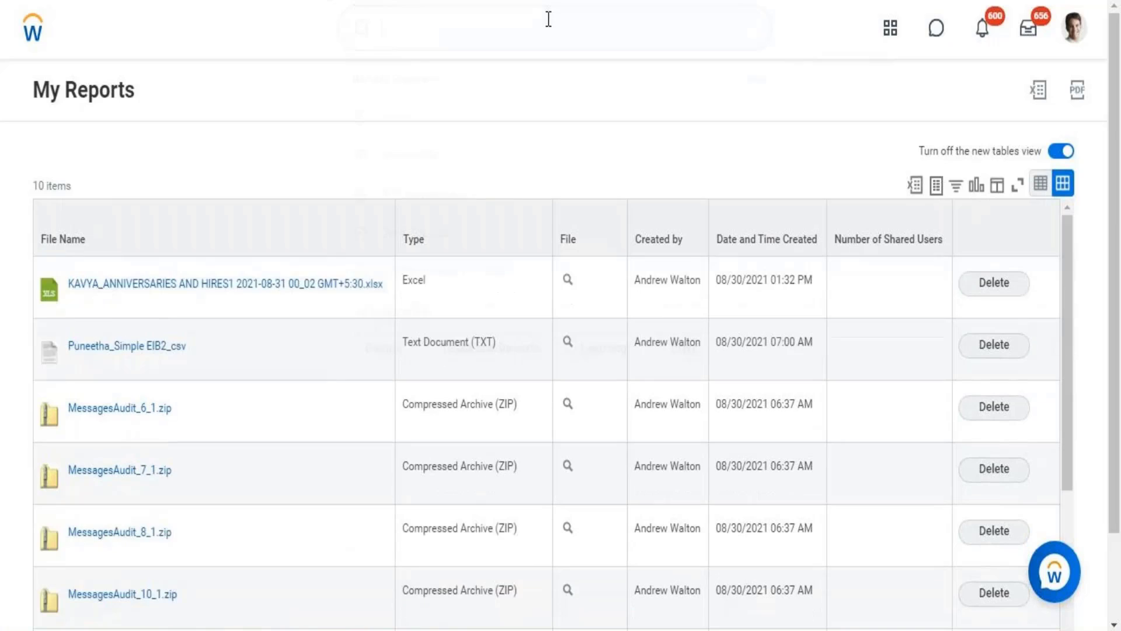
Search for "scheduled future" and open the Scheduled Future Processes report.
{"action": "left_click", "coordinate": [549, 19]}
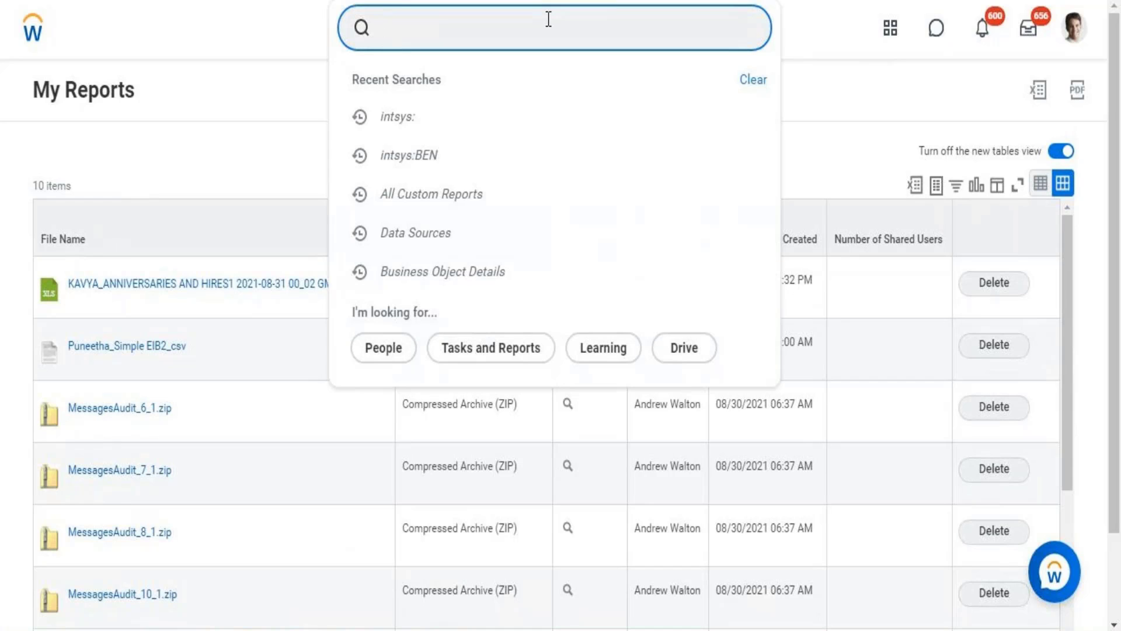
{"action": "type", "text": "scheduled"}
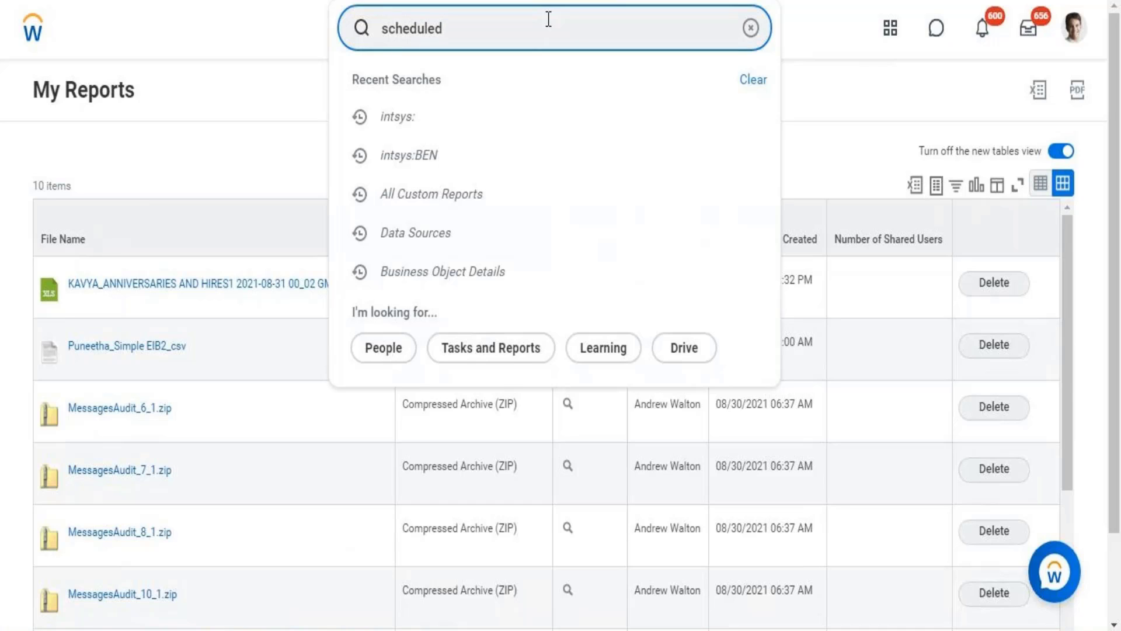
{"action": "type", "text": " ftuture"}
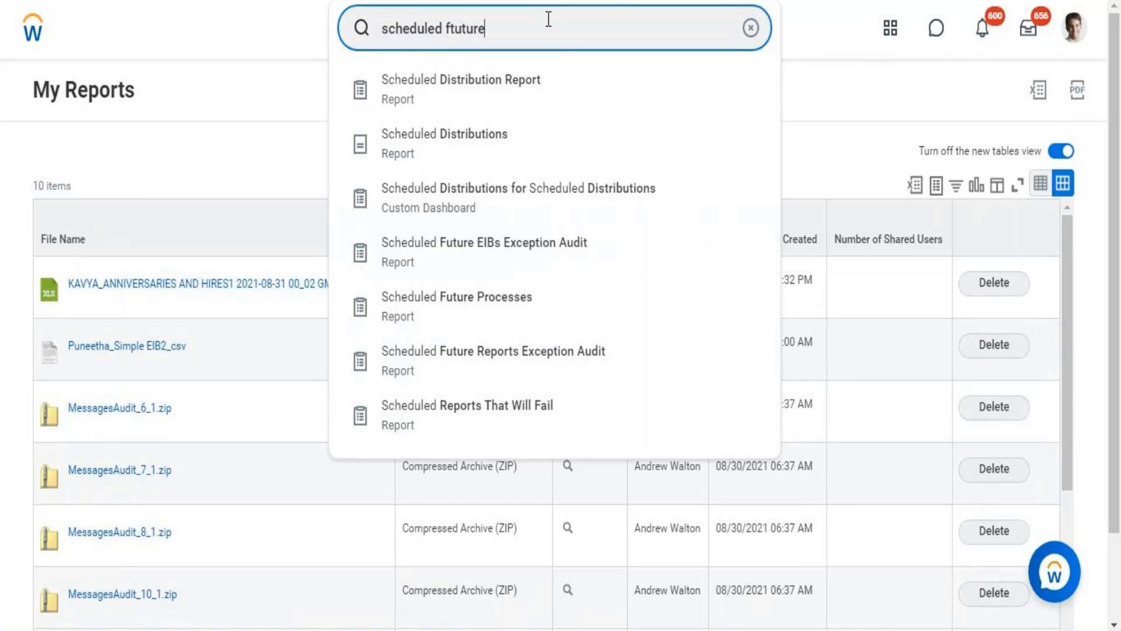
{"action": "key", "text": "BackSpace"}
{"action": "key", "text": "BackSpace"}
{"action": "key", "text": "BackSpace"}
{"action": "key", "text": "BackSpace"}
{"action": "key", "text": "BackSpace"}
{"action": "key", "text": "BackSpace"}
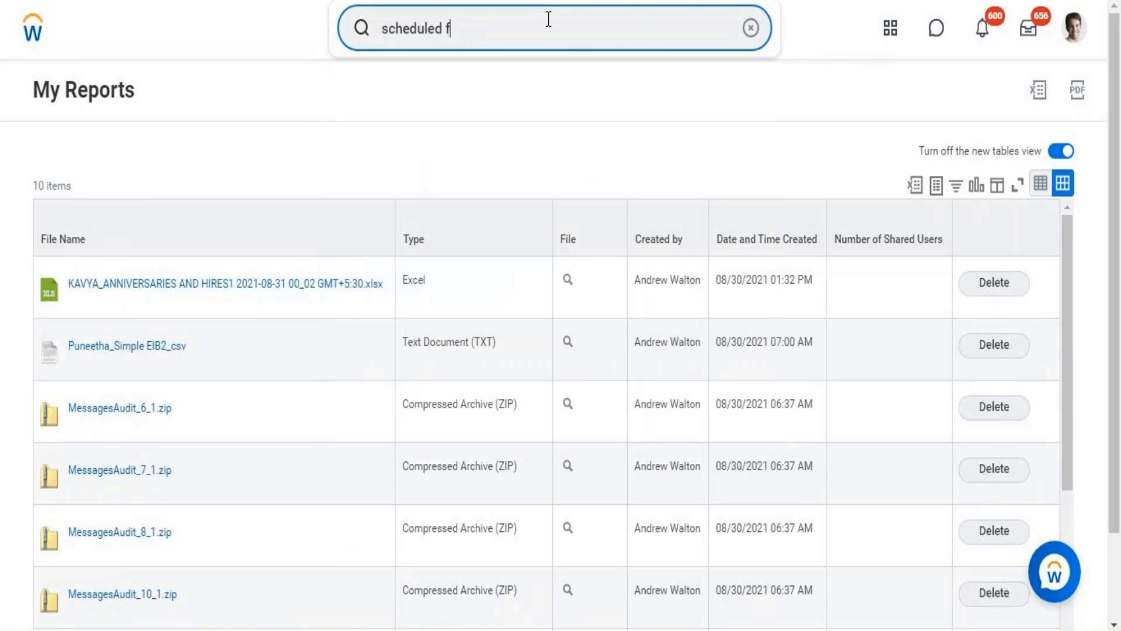
{"action": "type", "text": "uture"}
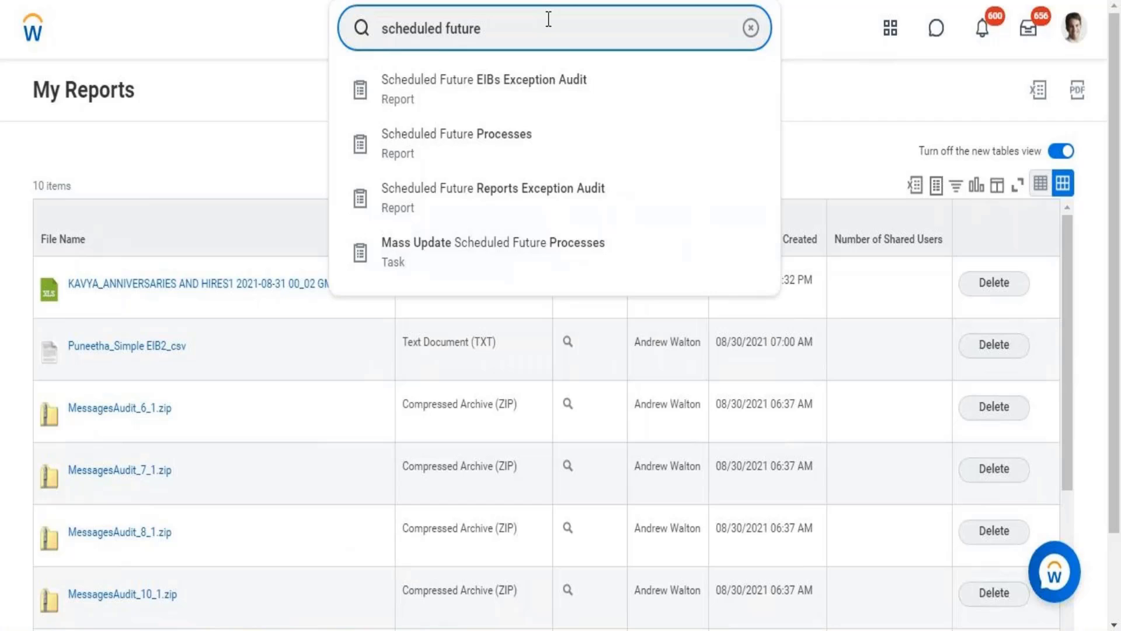
{"action": "left_click", "coordinate": [507, 140]}
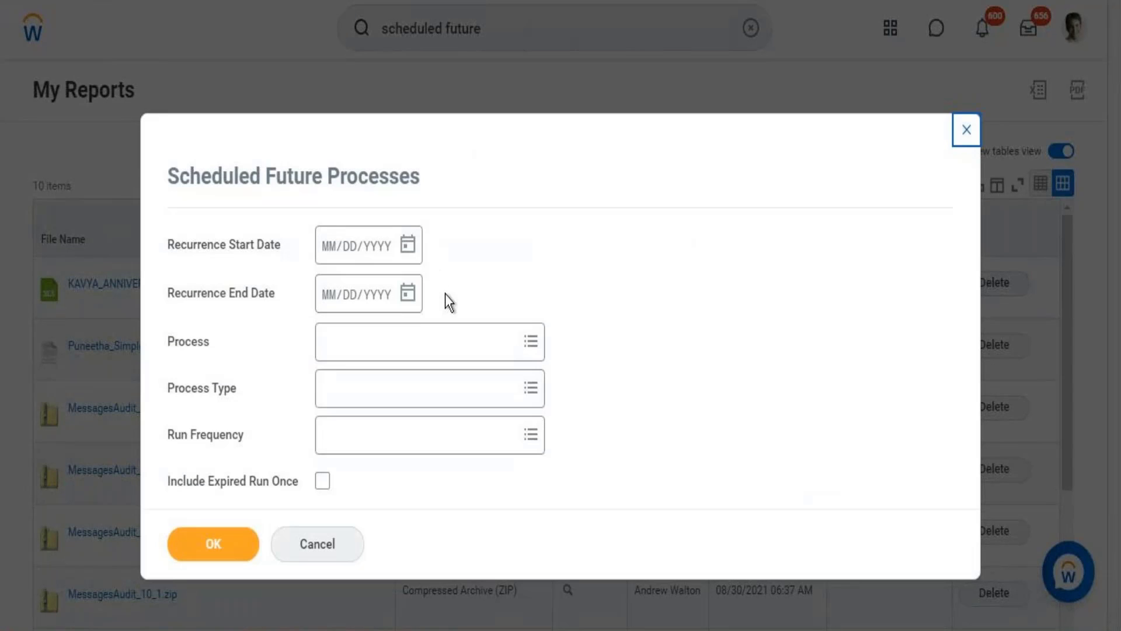
Set the Process Type to Integration and run the Scheduled Future Processes report.
{"action": "left_click", "coordinate": [362, 402]}
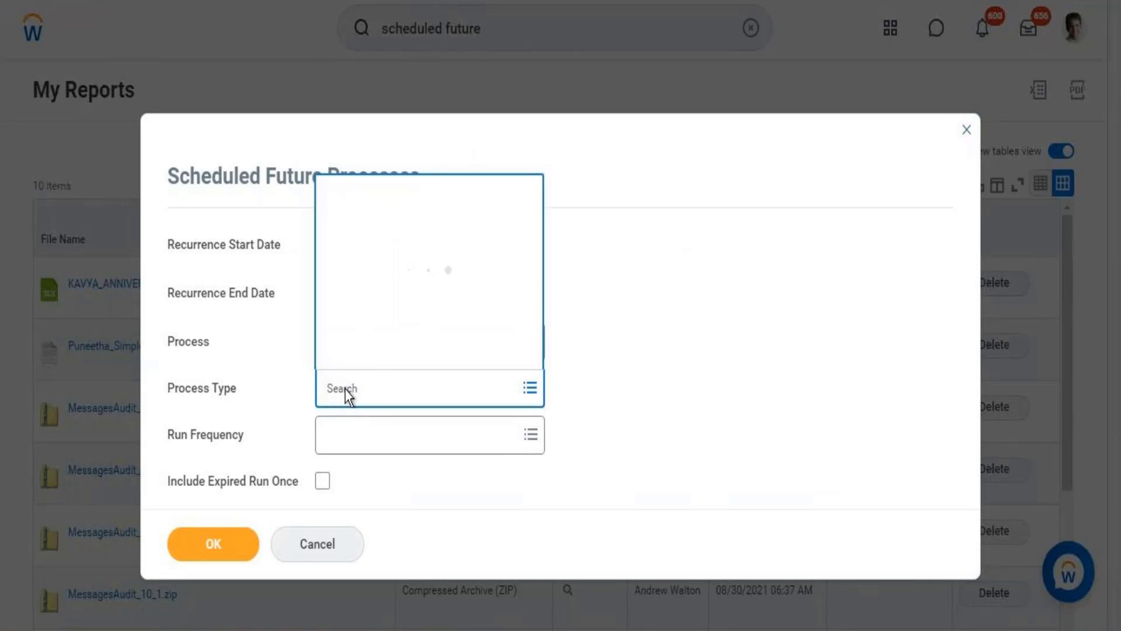
{"action": "type", "text": "I"}
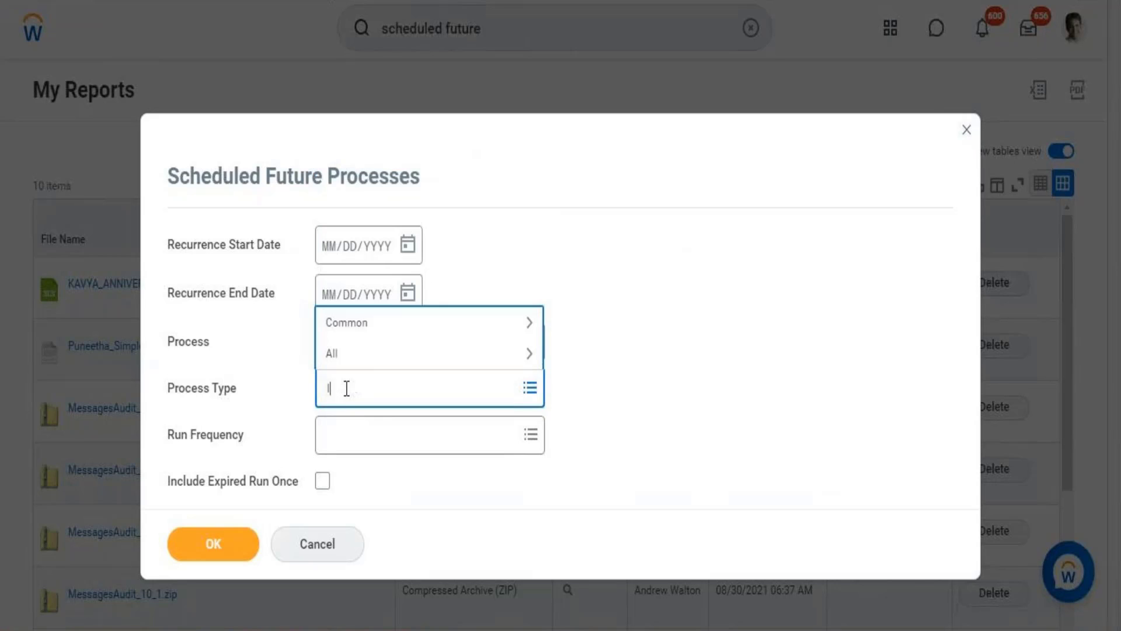
{"action": "type", "text": "ntegration"}
{"action": "key", "text": "Return"}
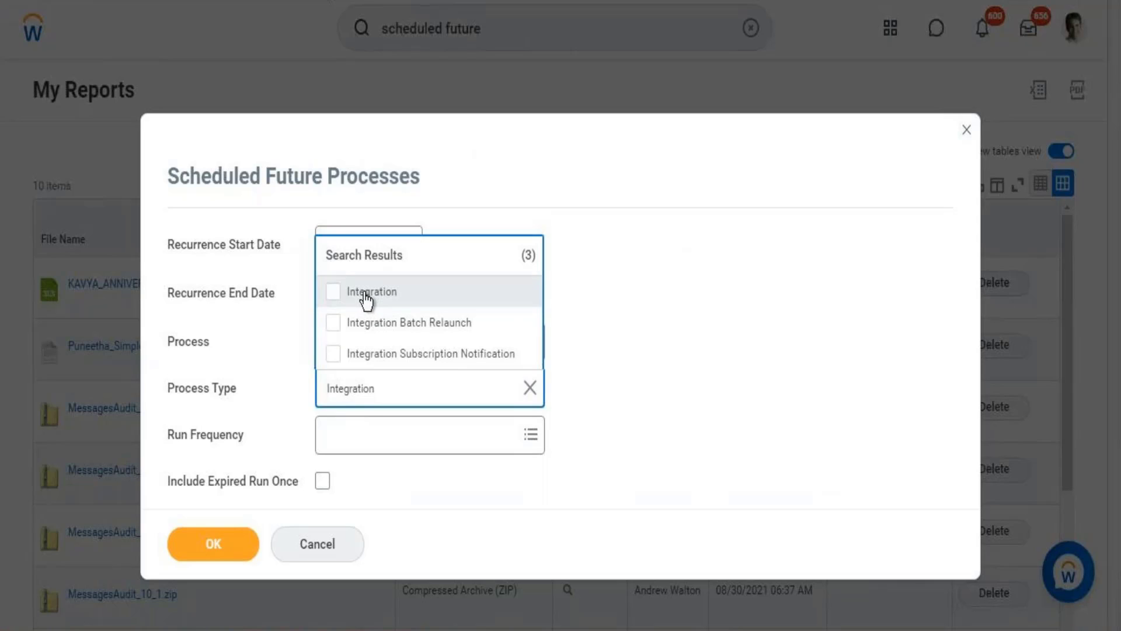
{"action": "left_click", "coordinate": [364, 294]}
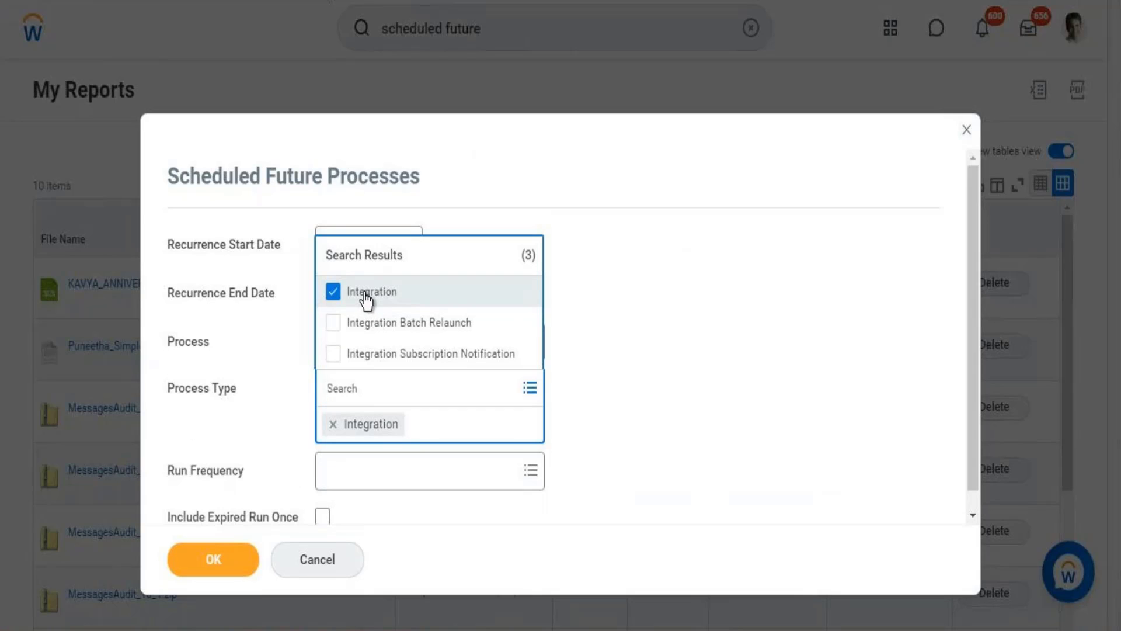
{"action": "left_click", "coordinate": [226, 565]}
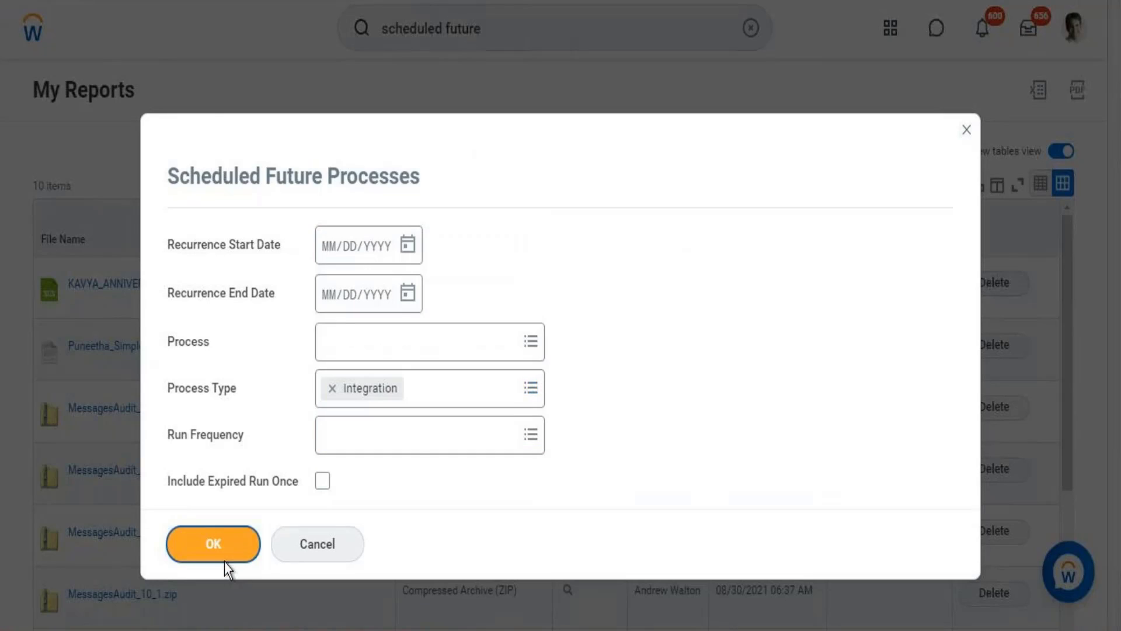
{"action": "left_click", "coordinate": [224, 562]}
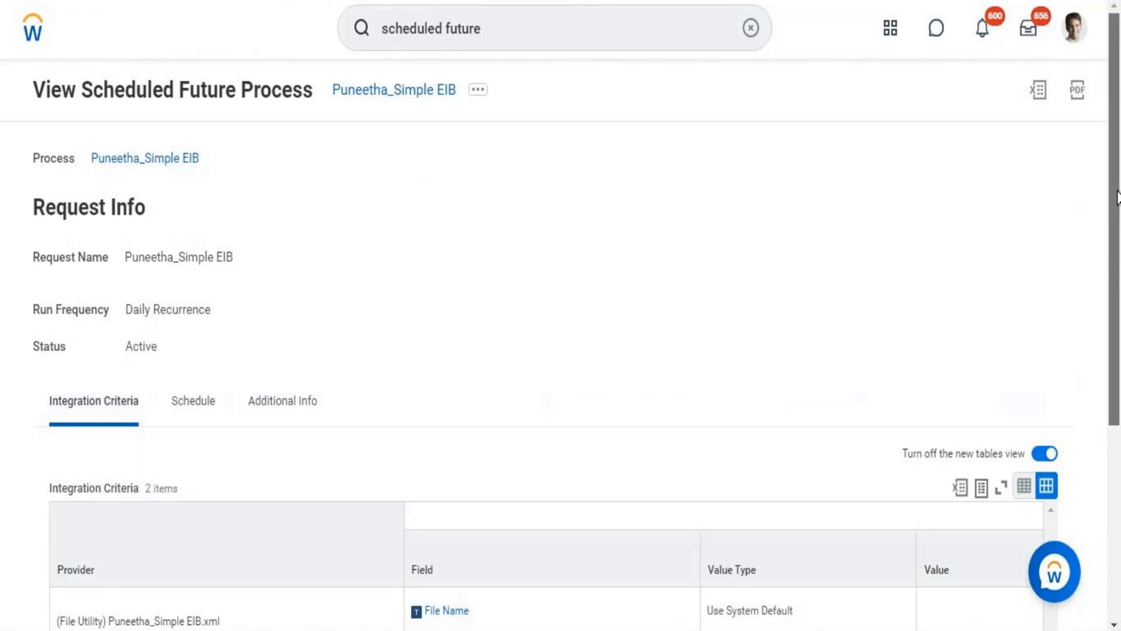
View the schedule details of the daily recurring Simple EIB scheduled process.
{"action": "scroll", "coordinate": [798, 250], "scroll_direction": "down", "scroll_amount": 3}
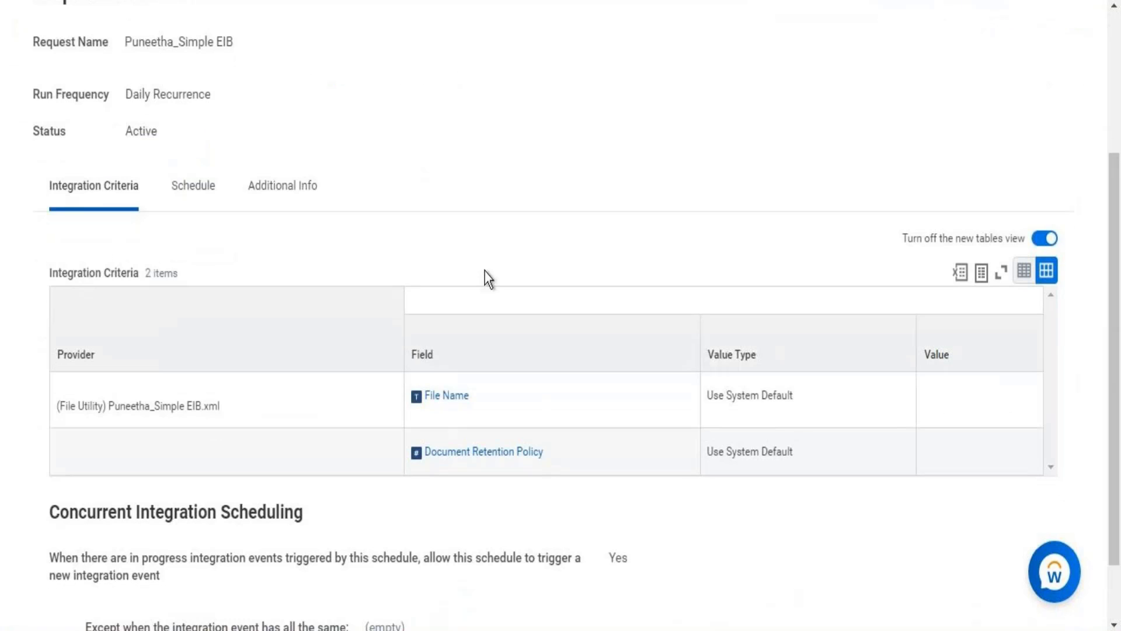
{"action": "left_click", "coordinate": [198, 184]}
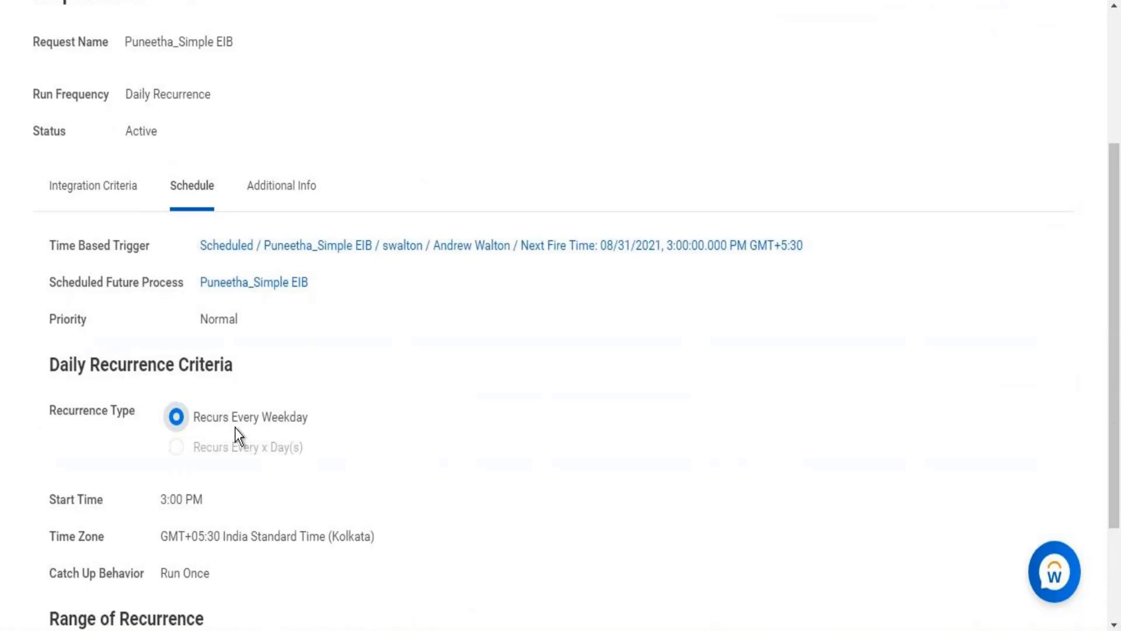
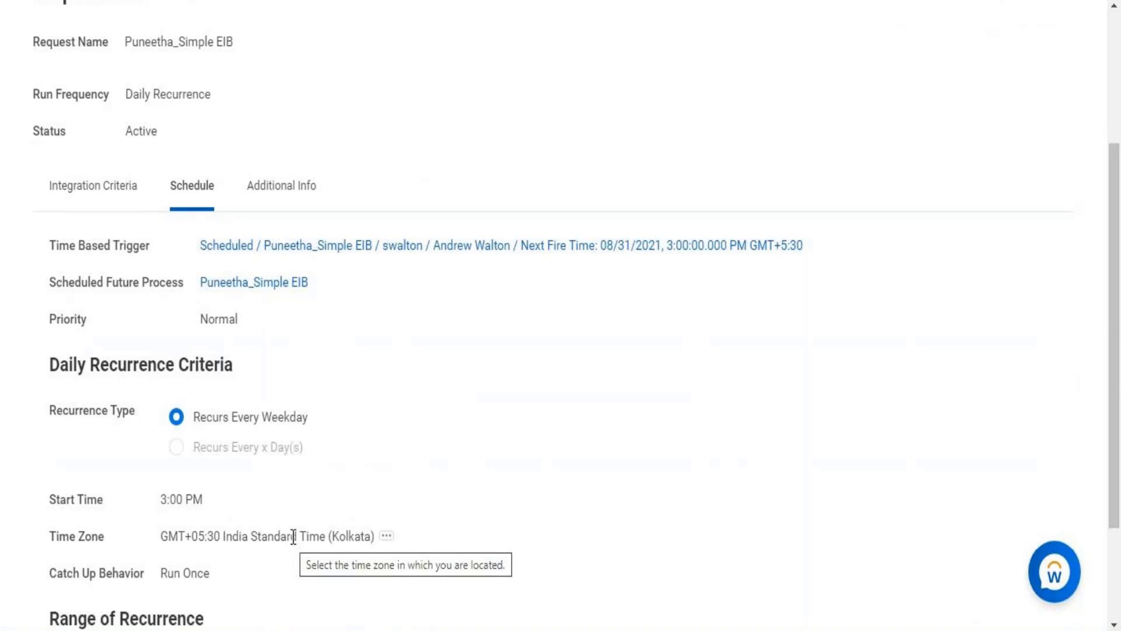
Search for "process monitor" and open the Process Monitor report.
{"action": "scroll", "coordinate": [1118, 460], "scroll_direction": "up", "scroll_amount": 4}
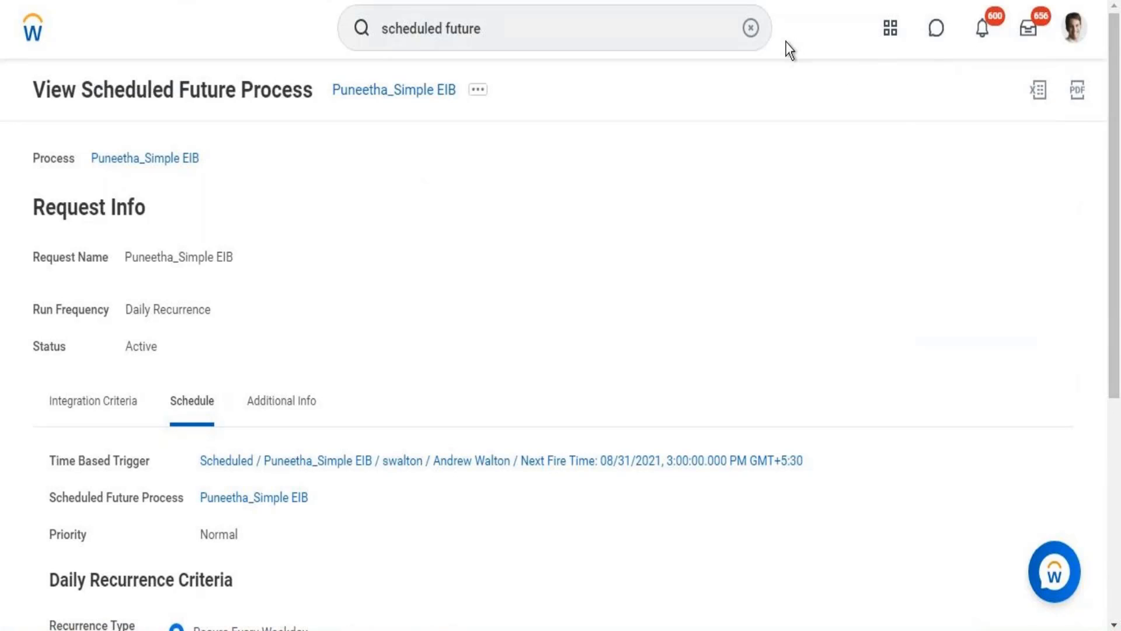
{"action": "left_click", "coordinate": [643, 27]}
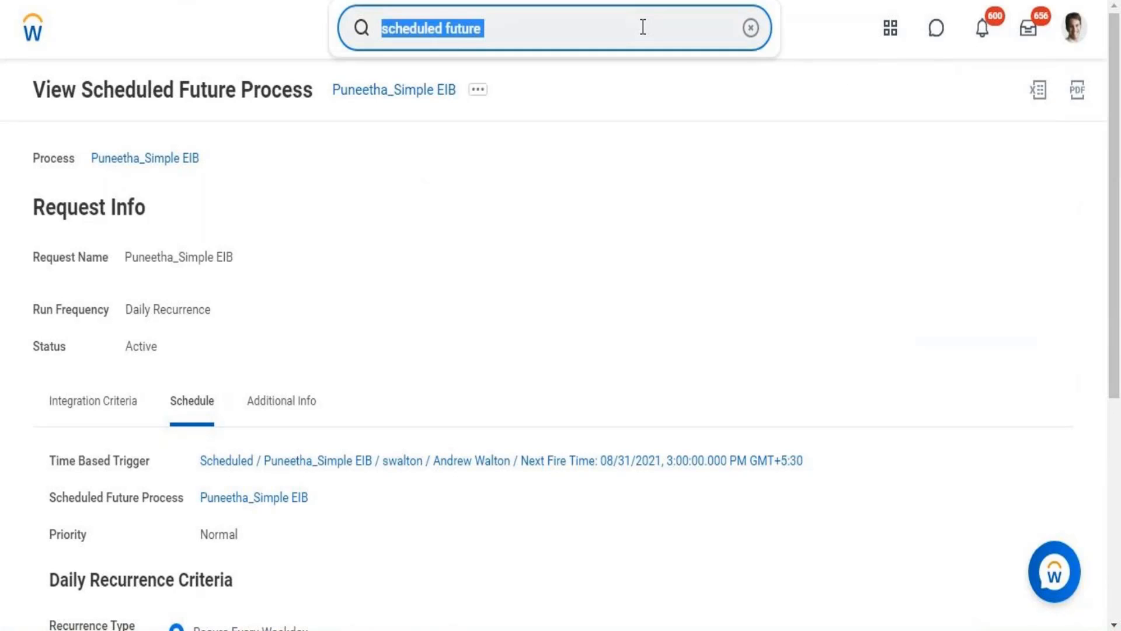
{"action": "type", "text": "process moni"}
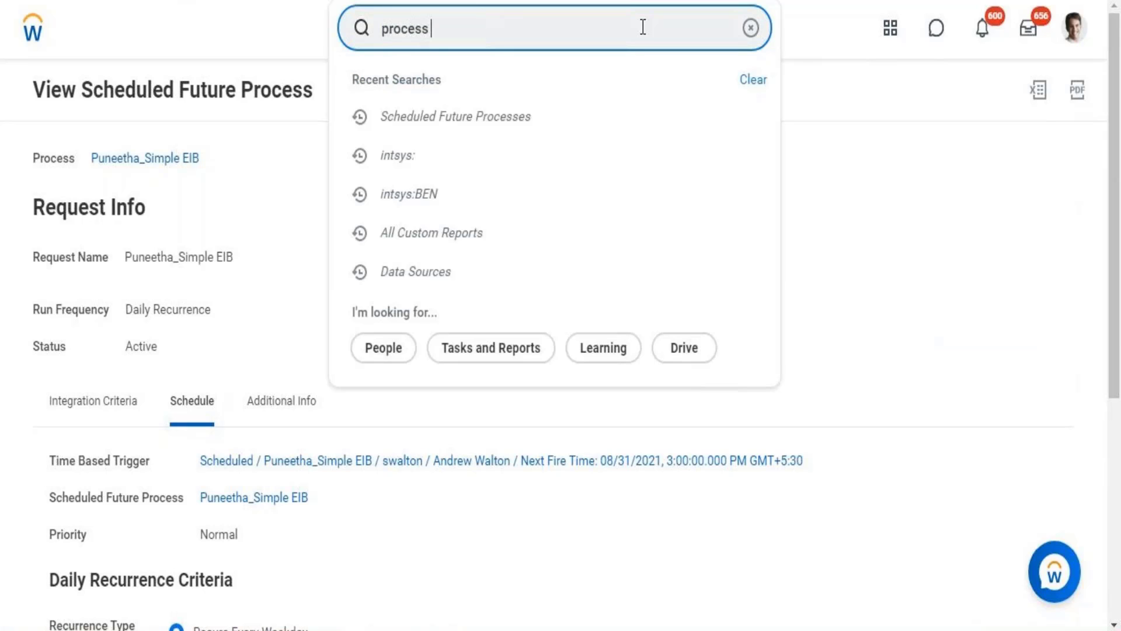
{"action": "type", "text": "tor"}
{"action": "left_click", "coordinate": [505, 93]}
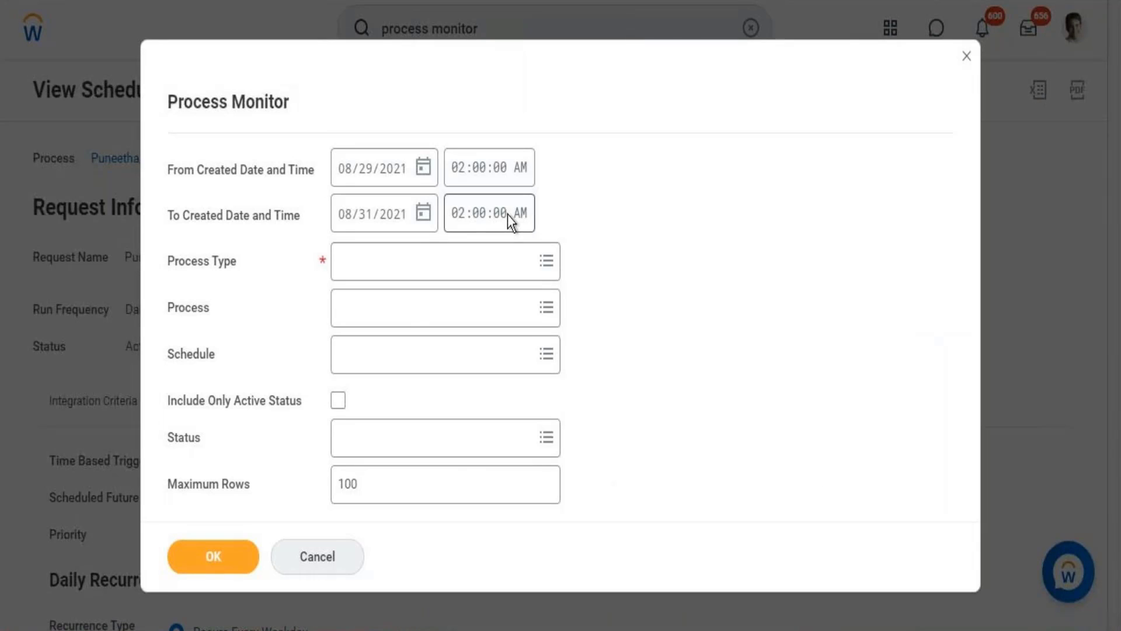
Set the Process Type to Integration and run the Process Monitor report.
{"action": "left_click", "coordinate": [410, 263]}
{"action": "type", "text": "integration"}
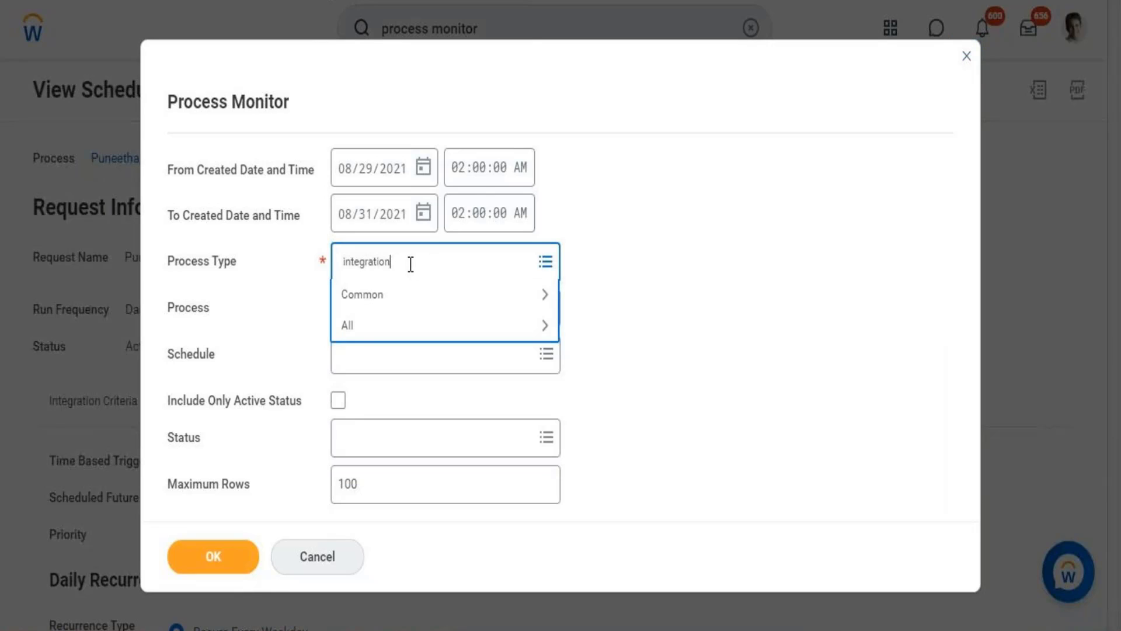
{"action": "key", "text": "Return"}
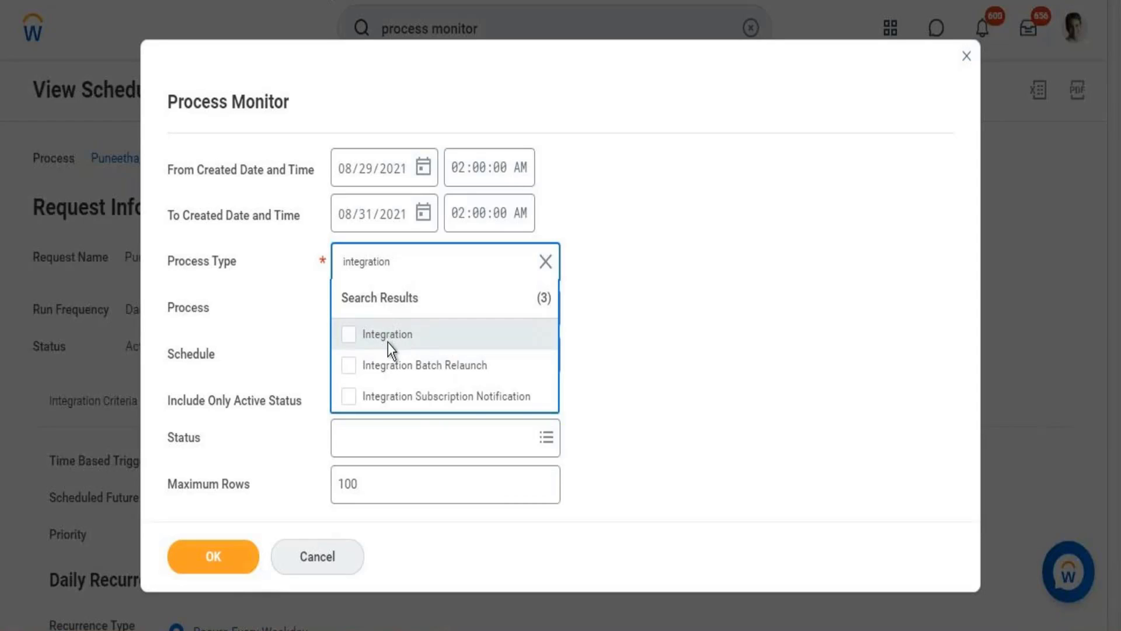
{"action": "left_click", "coordinate": [388, 342]}
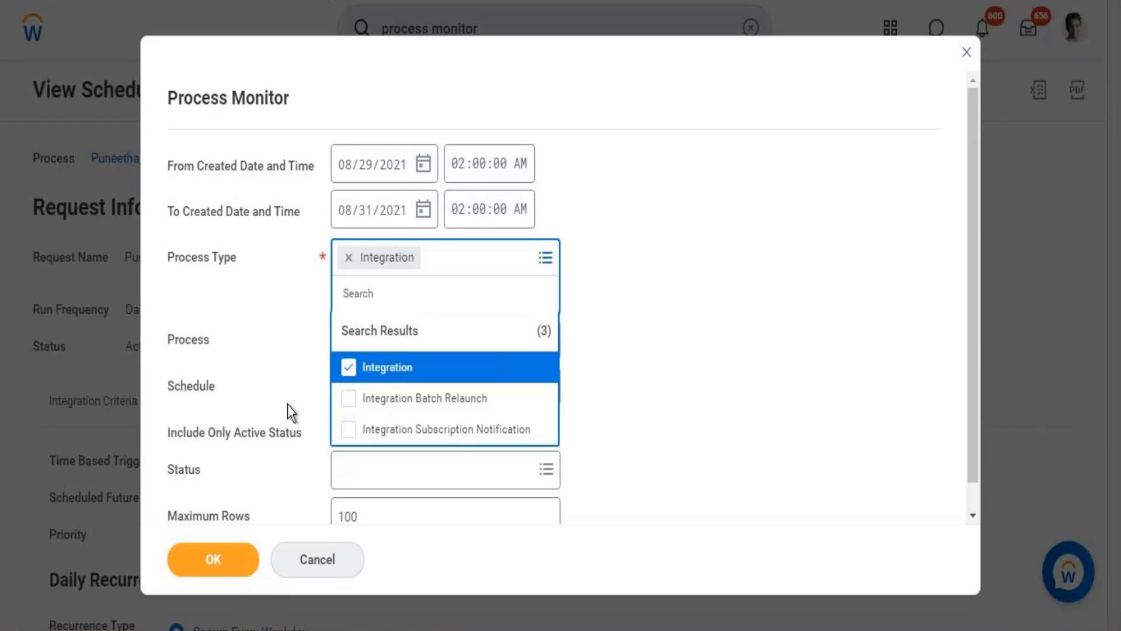
{"action": "left_click", "coordinate": [222, 566]}
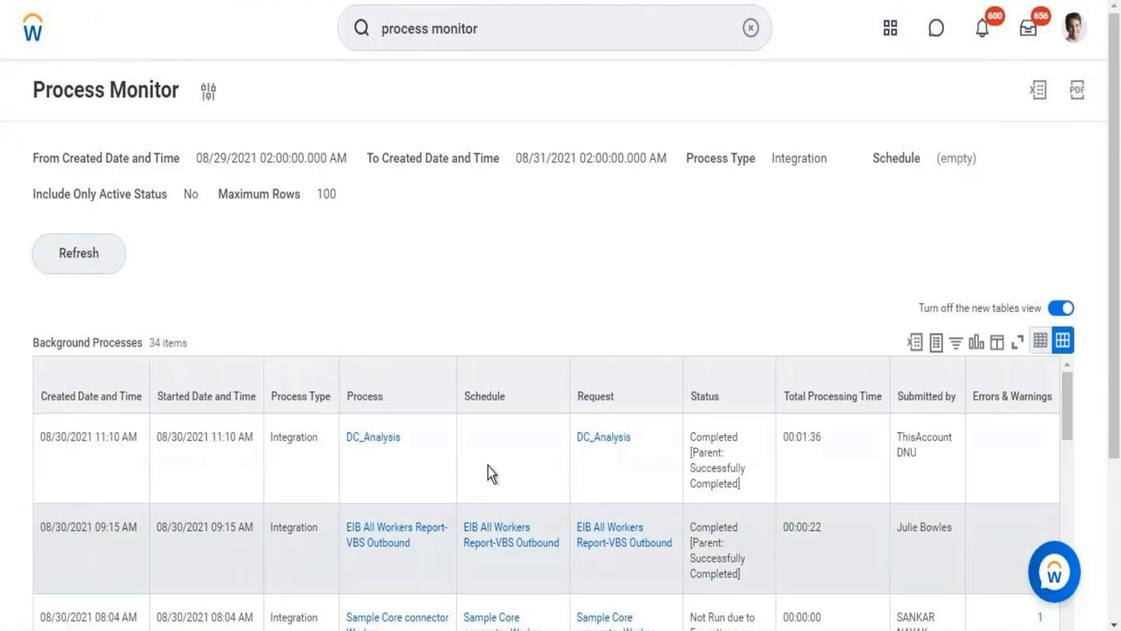
View the error details of the Sample Core connector Worker process that was not run, and close them.
{"action": "left_click_drag", "start_coordinate": [702, 428], "coordinate": [729, 628]}
{"action": "left_click_drag", "start_coordinate": [1116, 378], "coordinate": [1115, 459]}
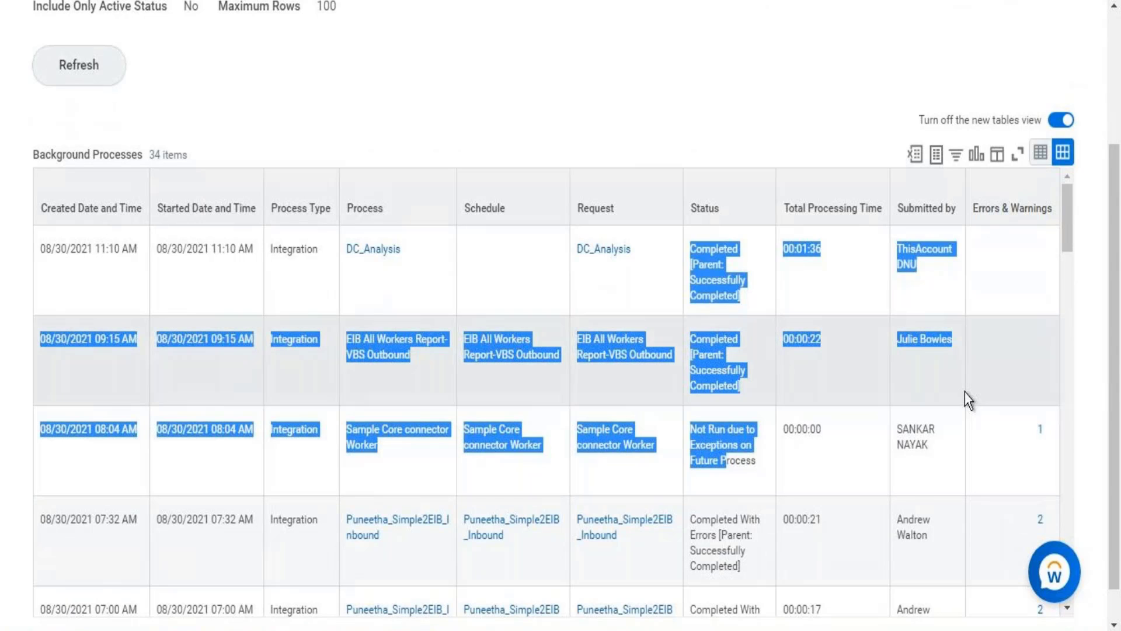
{"action": "left_click_drag", "start_coordinate": [1070, 214], "coordinate": [1070, 243]}
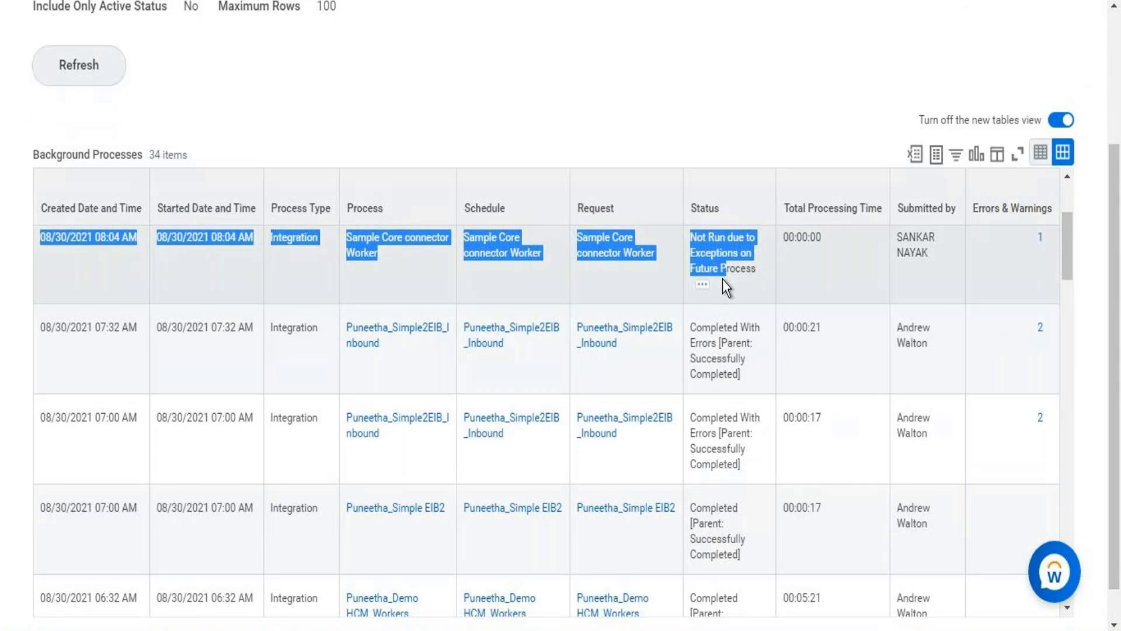
{"action": "left_click", "coordinate": [1048, 238]}
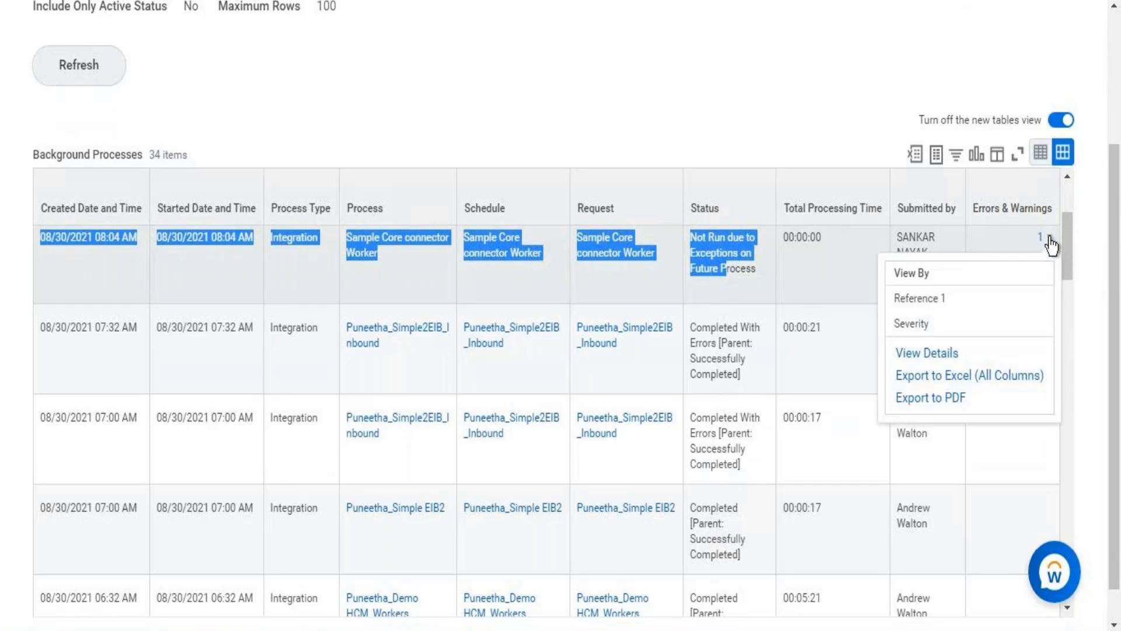
{"action": "left_click", "coordinate": [931, 366]}
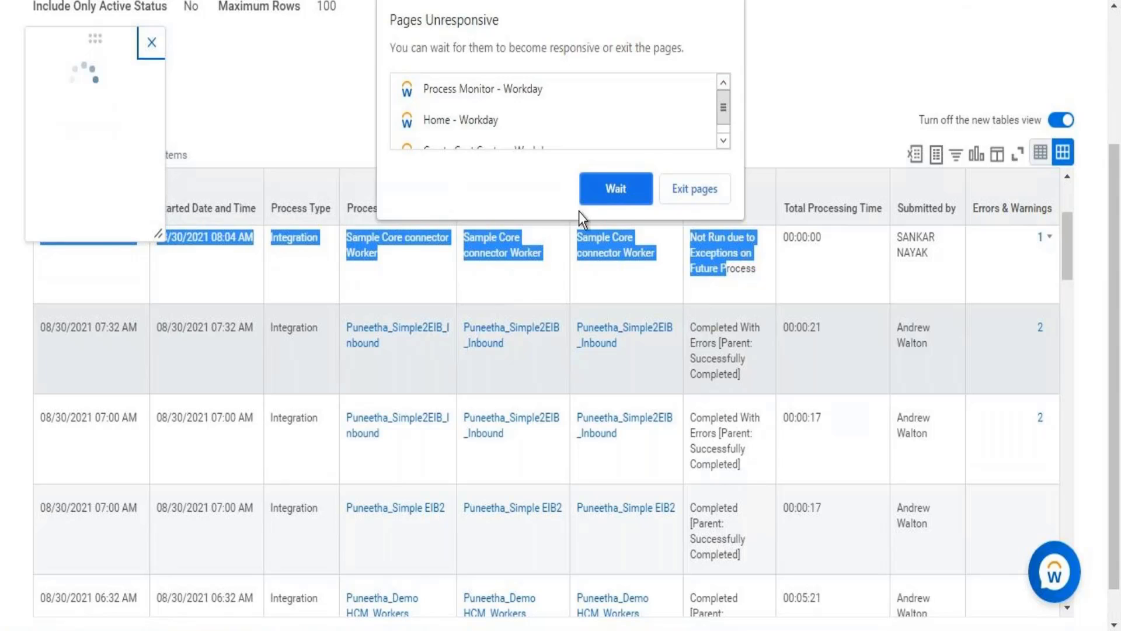
{"action": "left_click", "coordinate": [619, 183]}
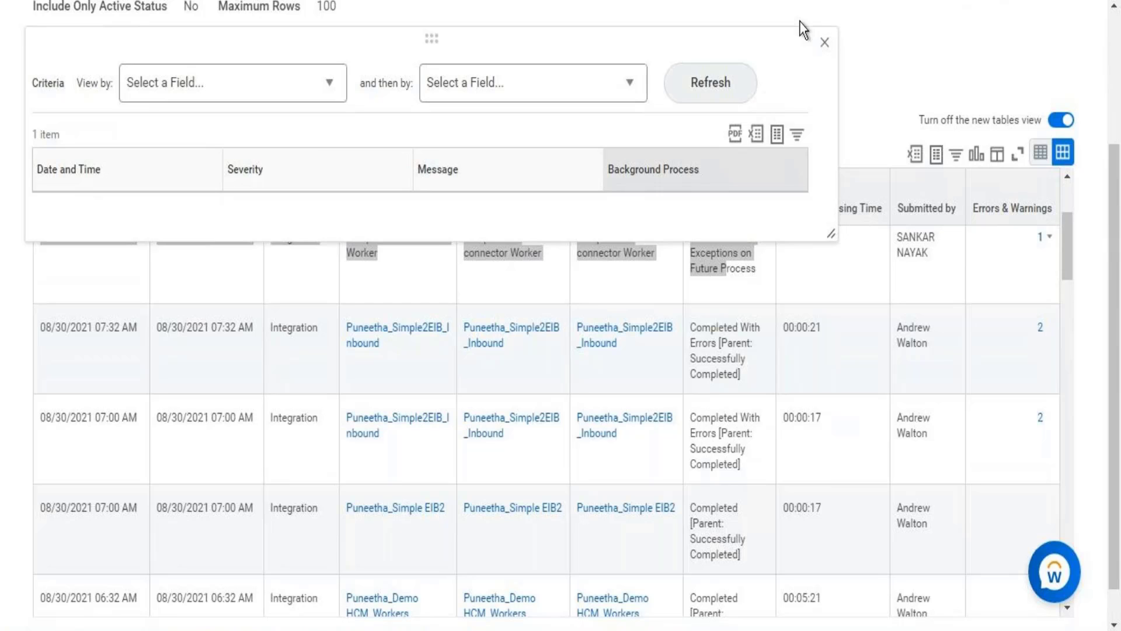
{"action": "left_click", "coordinate": [825, 43]}
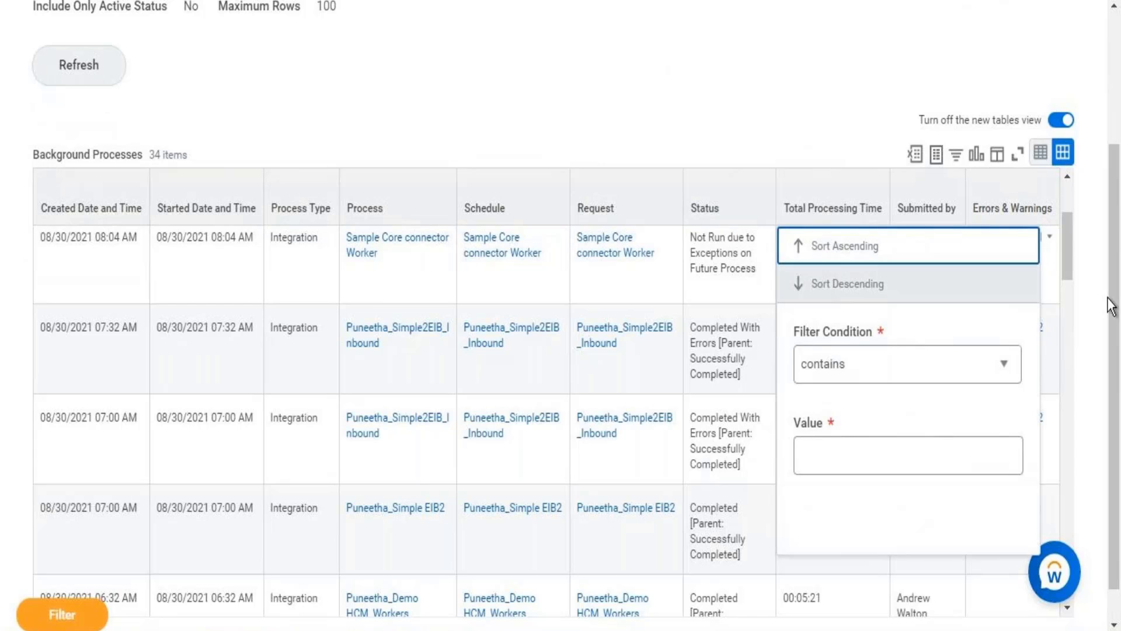
{"action": "scroll", "coordinate": [1111, 306], "scroll_direction": "up", "scroll_amount": 3}
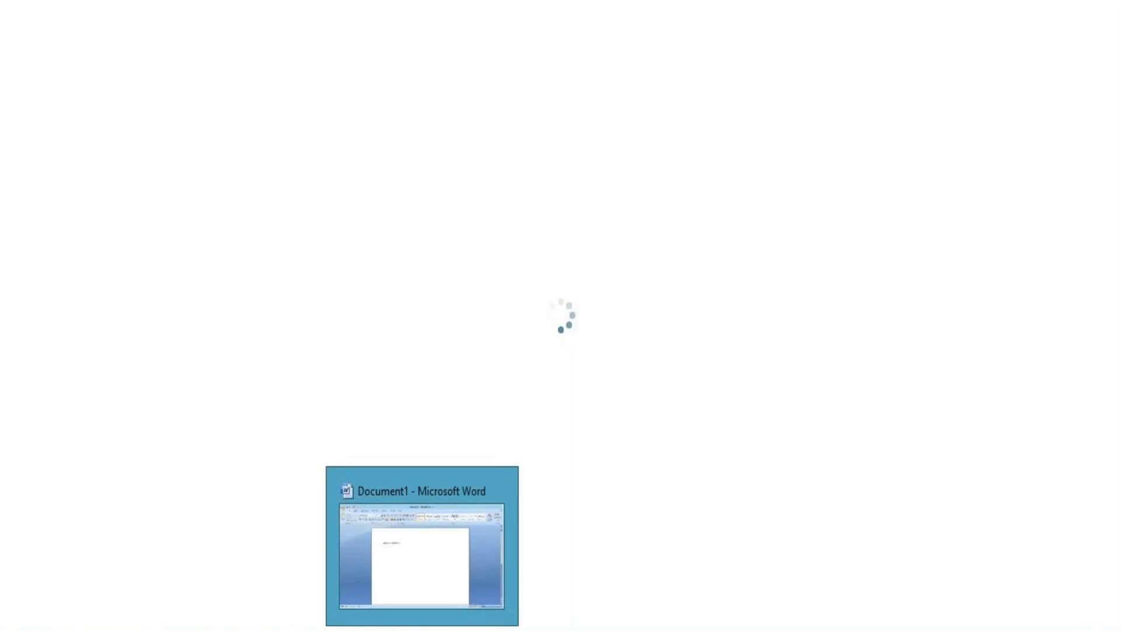
Switch to the open Microsoft Word document to view its text and return to the Workday Process Monitor page.
{"action": "left_click", "coordinate": [423, 619]}
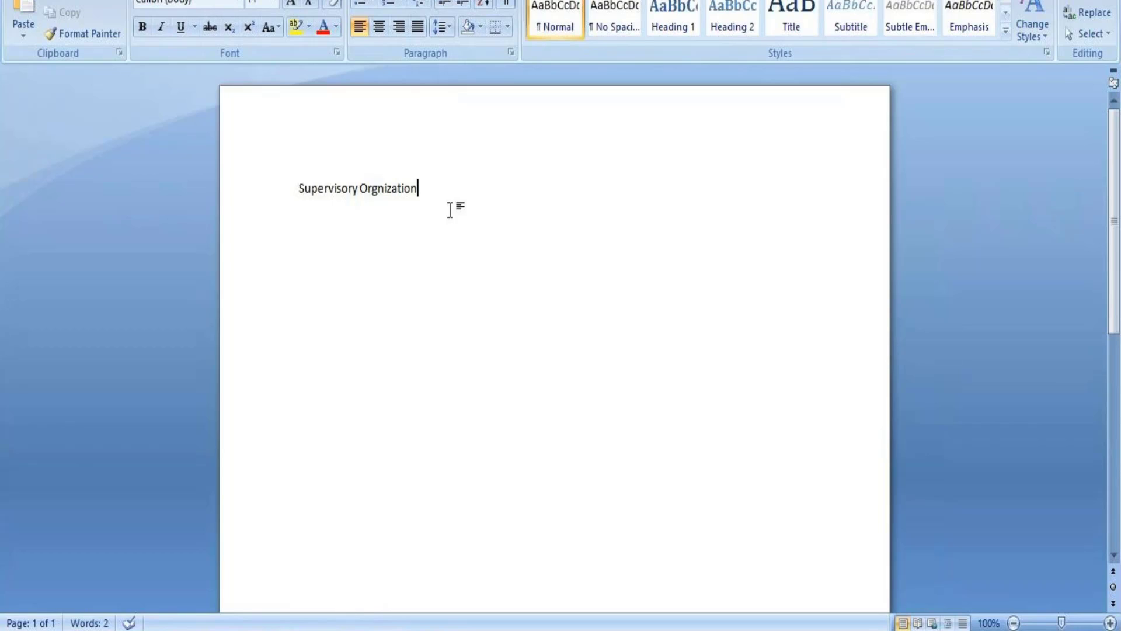
{"action": "mouse_move", "coordinate": [372, 628]}
{"action": "left_click", "coordinate": [269, 628]}
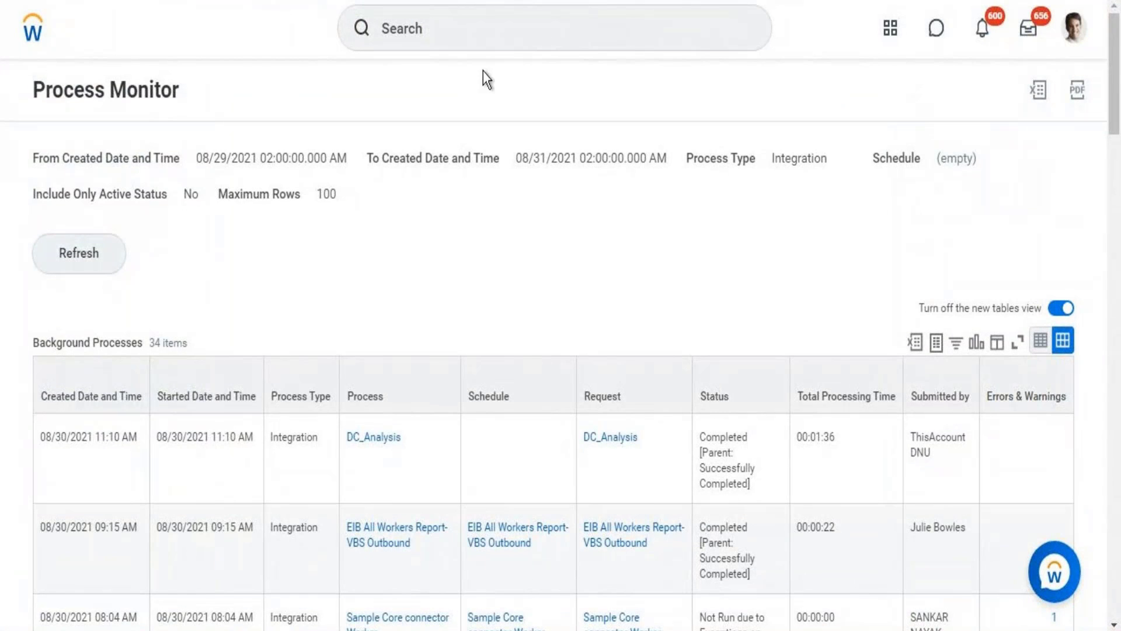
Search for "create job pro" and open the Create Job Profile task.
{"action": "left_click", "coordinate": [481, 35]}
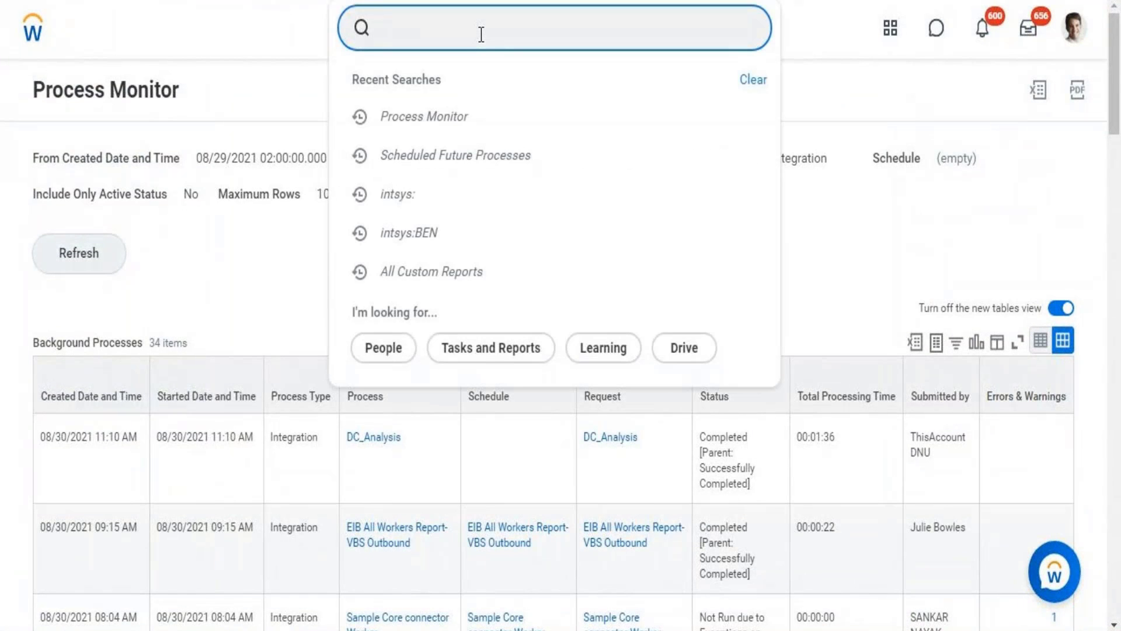
{"action": "type", "text": "create job "}
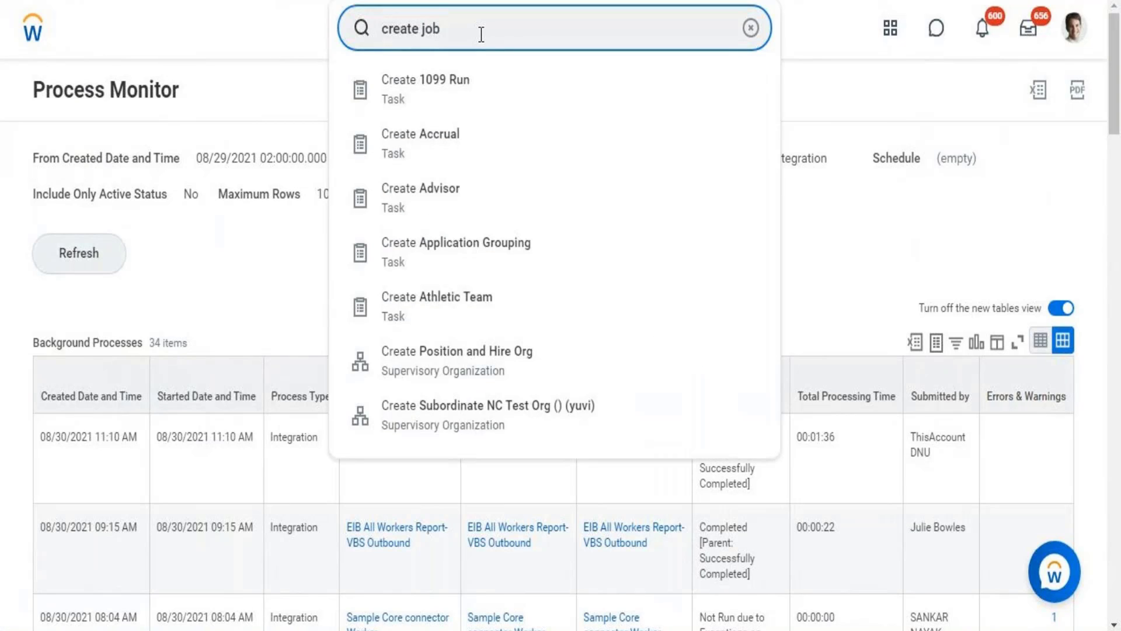
{"action": "type", "text": "pro"}
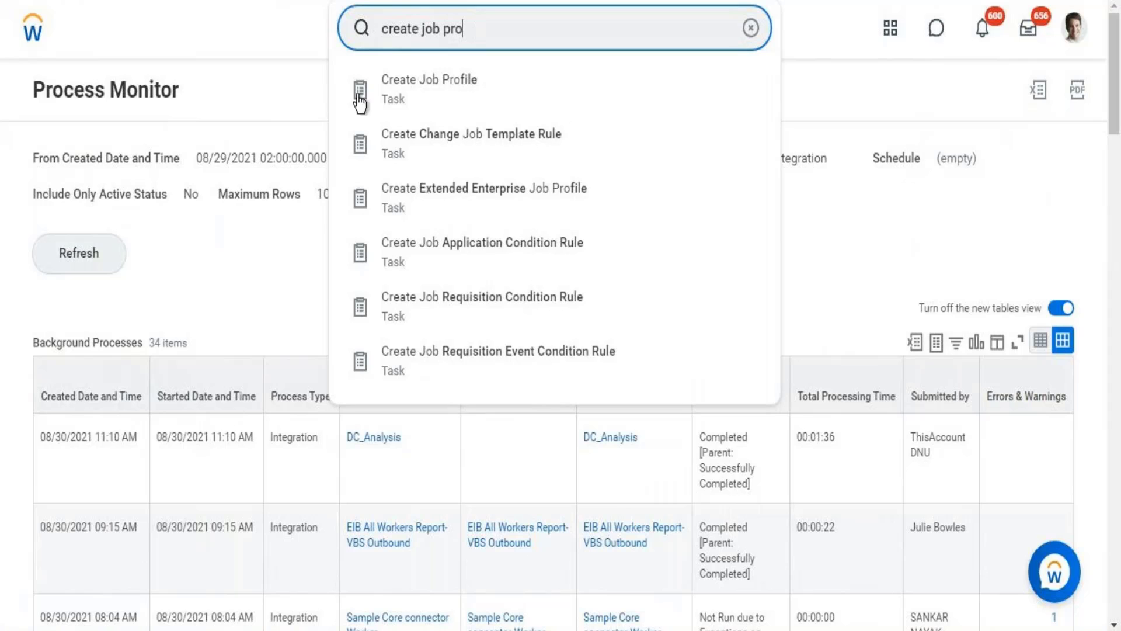
{"action": "left_click", "coordinate": [410, 92]}
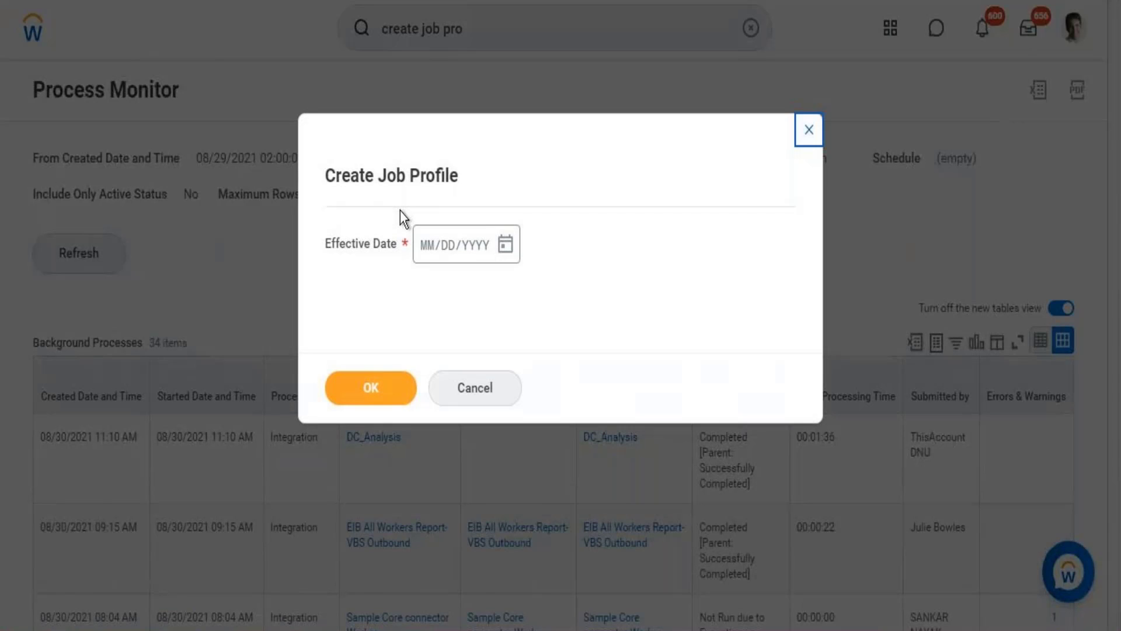
Set the Effective Date to 08/30/2021 and continue to the job profile form.
{"action": "left_click", "coordinate": [506, 247]}
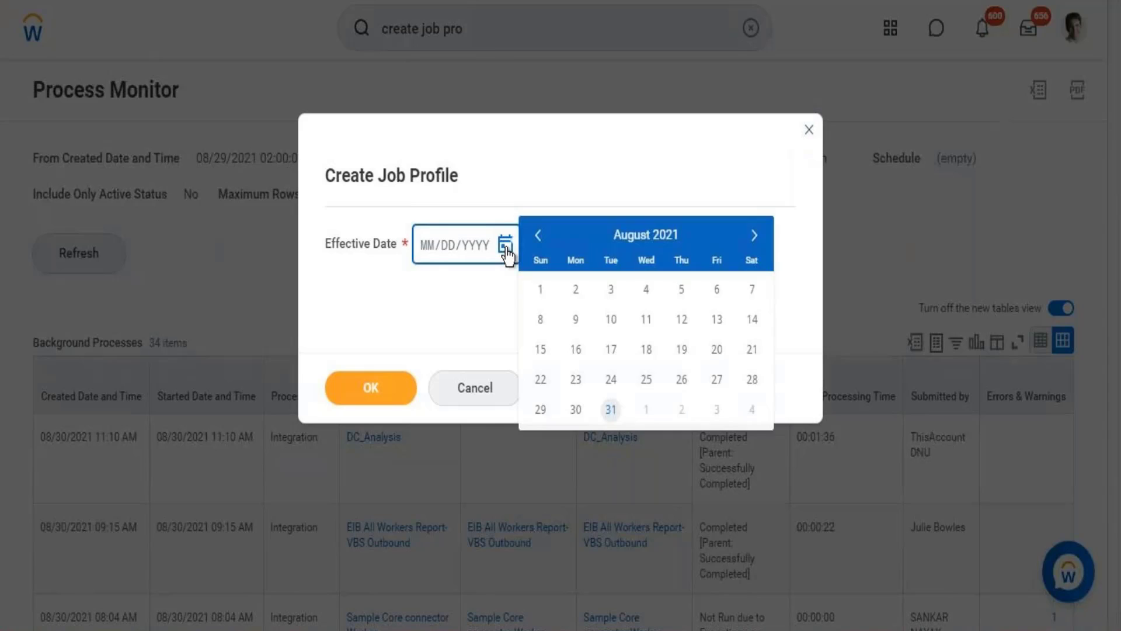
{"action": "left_click", "coordinate": [575, 411]}
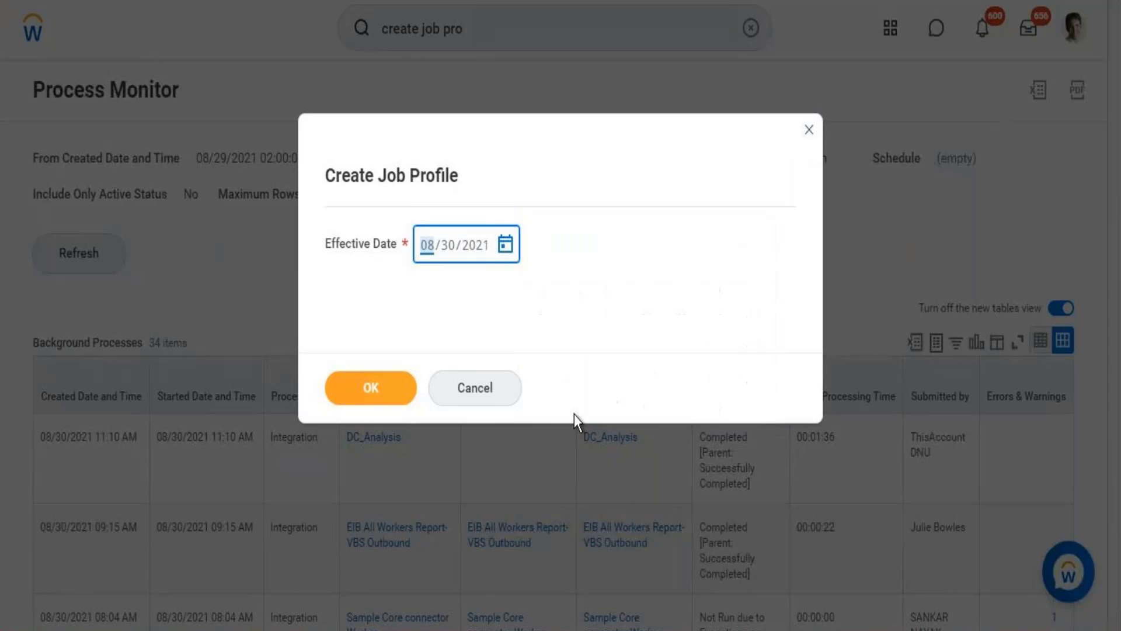
{"action": "left_click", "coordinate": [370, 389]}
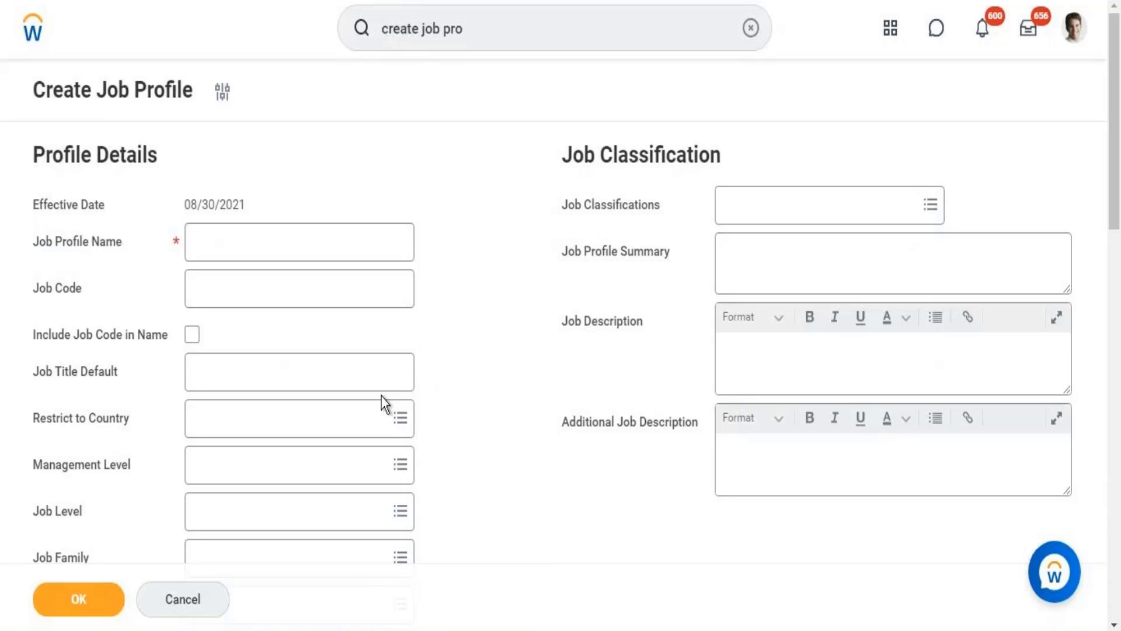
Reopen the effective date prompt of the job profile and change the Effective Date to 08/25/2021.
{"action": "left_click", "coordinate": [222, 94]}
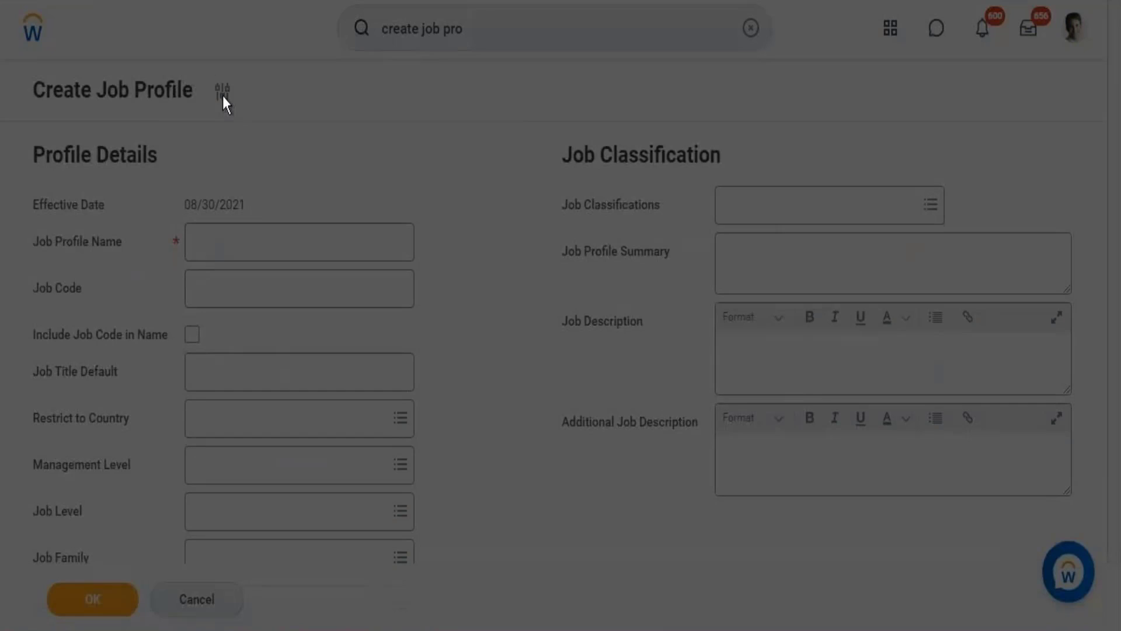
{"action": "left_click", "coordinate": [504, 247]}
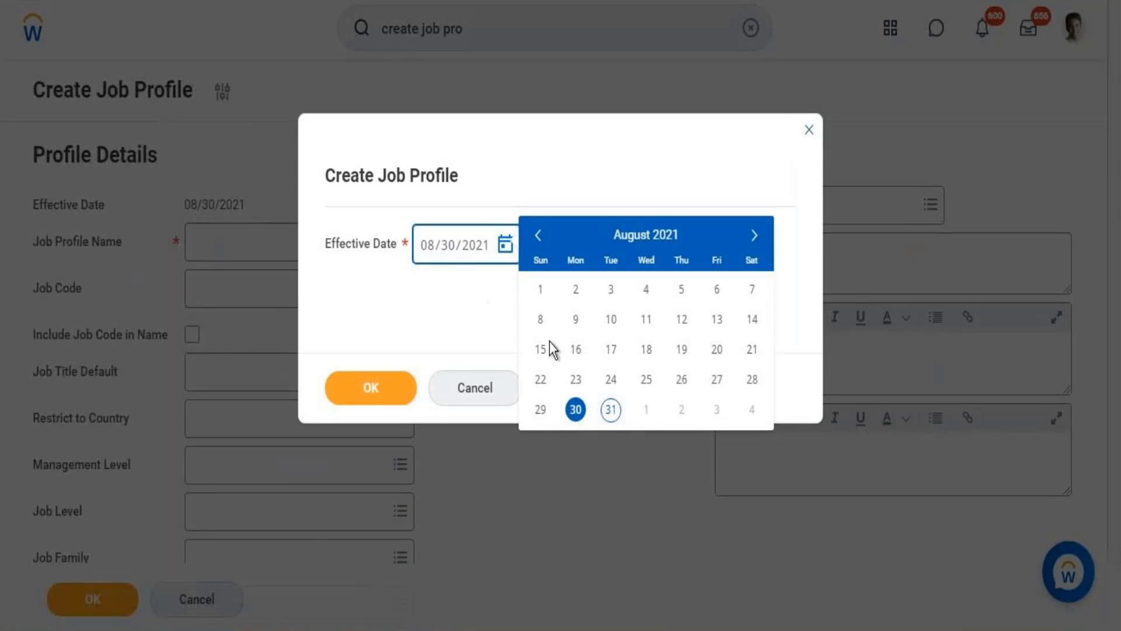
{"action": "left_click", "coordinate": [644, 385]}
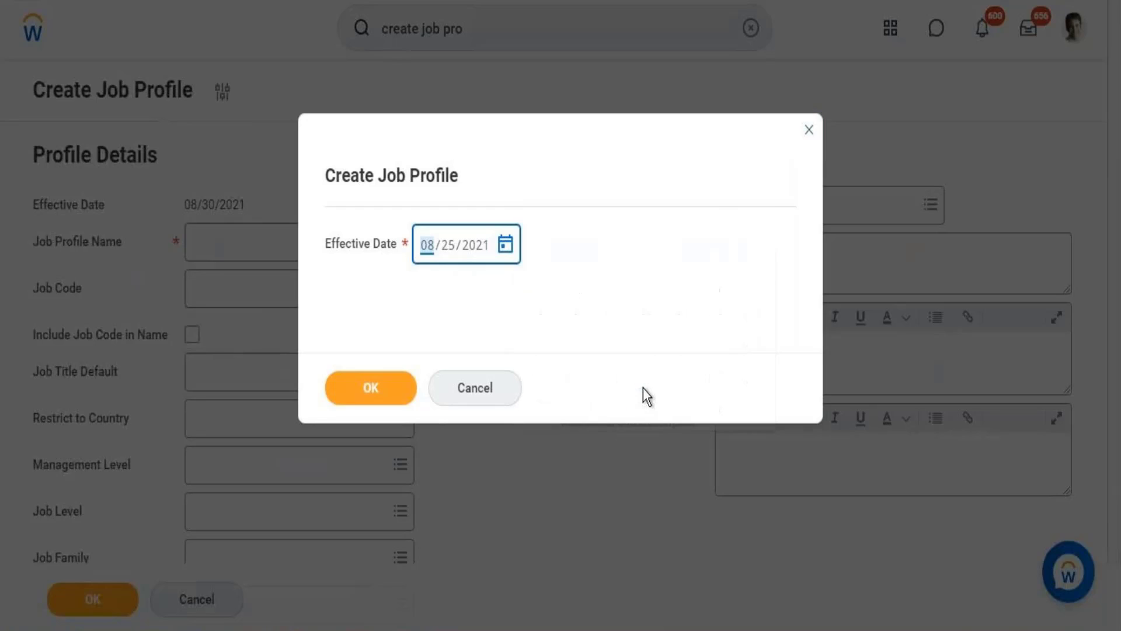
{"action": "left_click", "coordinate": [368, 390]}
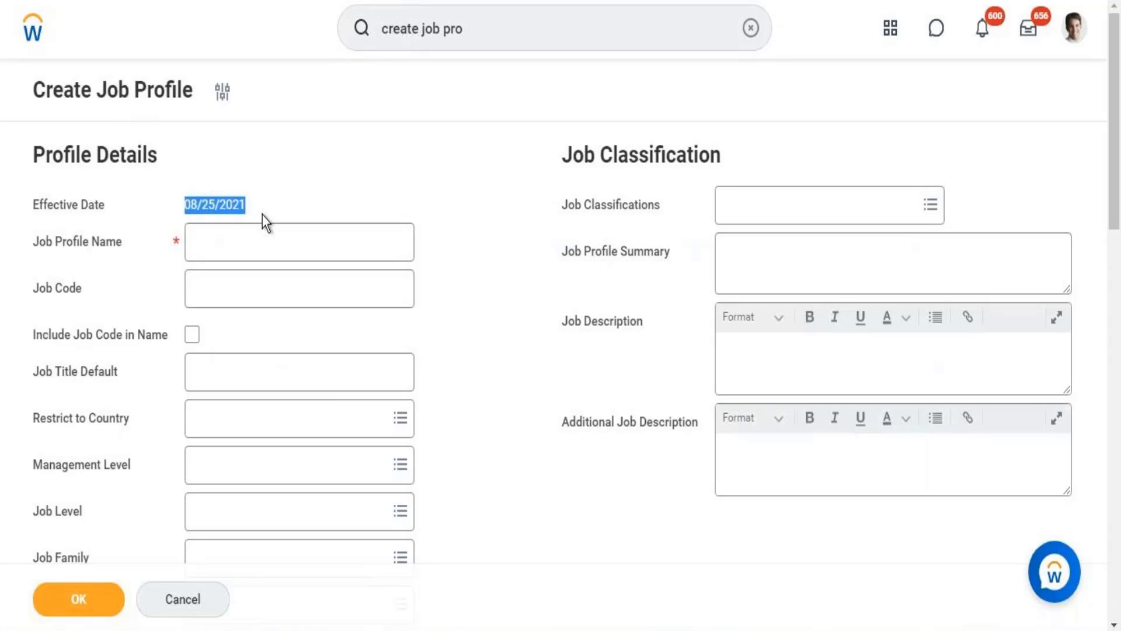
Enter "Compensation Analyst" as the Job Profile Name.
{"action": "left_click", "coordinate": [238, 237]}
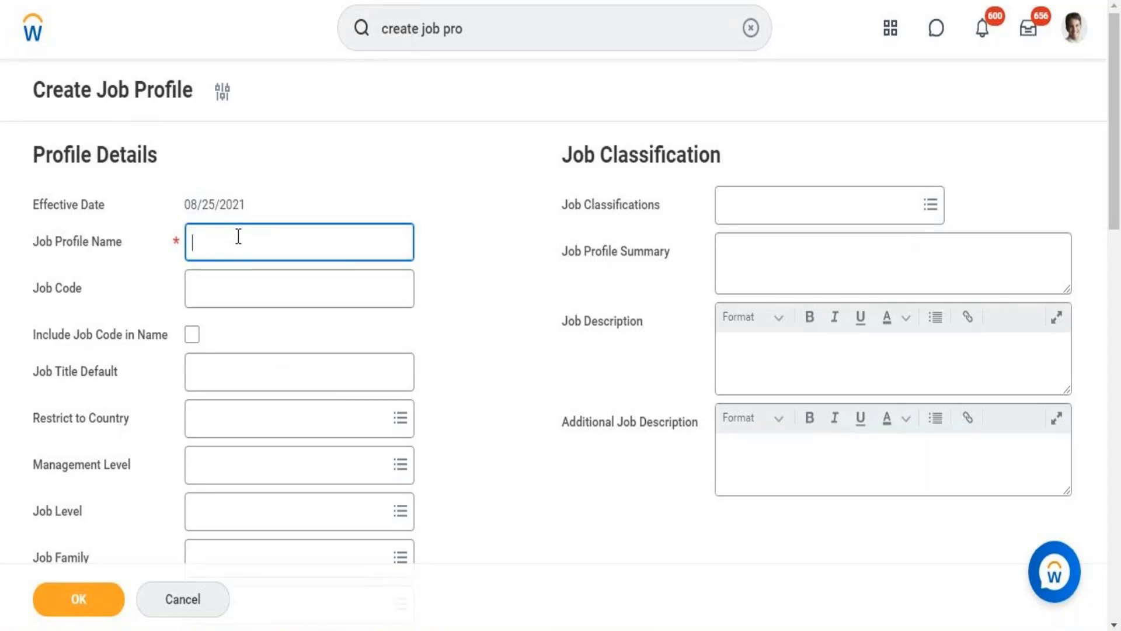
{"action": "type", "text": "Compensation Analyst"}
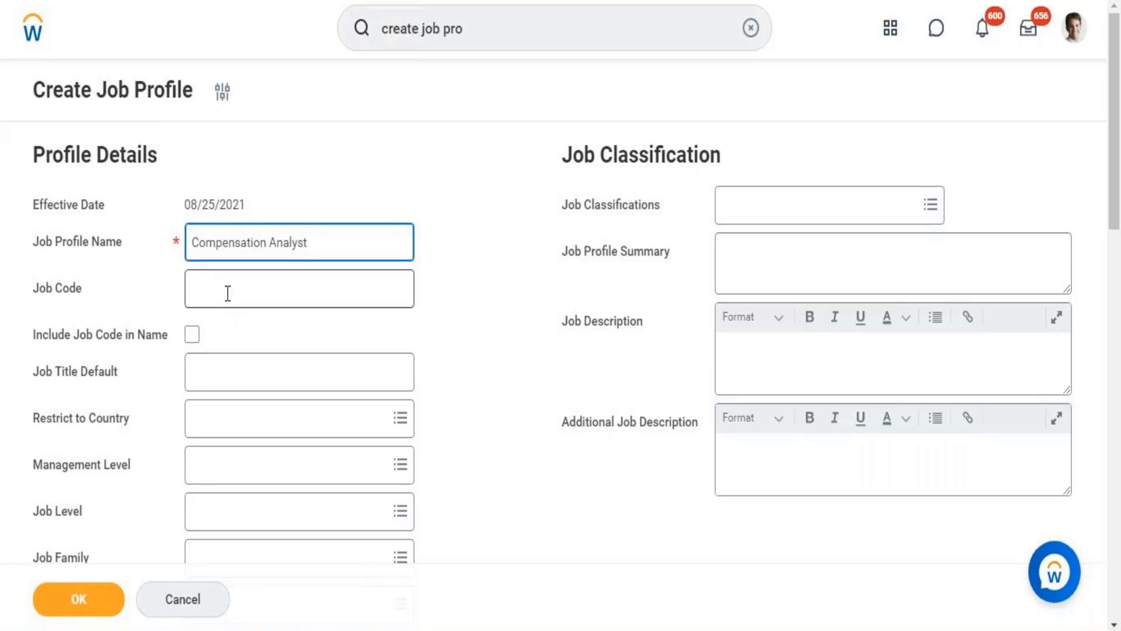
Enable Include Job Code in Name and enter "Compensation Analyst" as the Job Title Default.
{"action": "left_click", "coordinate": [192, 338]}
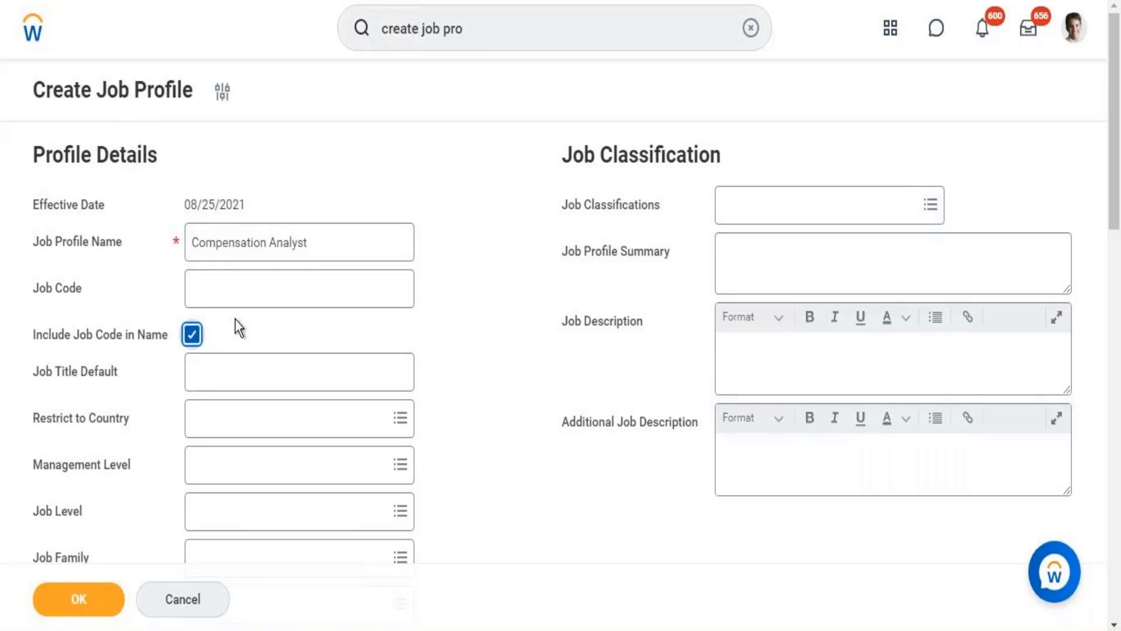
{"action": "left_click", "coordinate": [228, 288]}
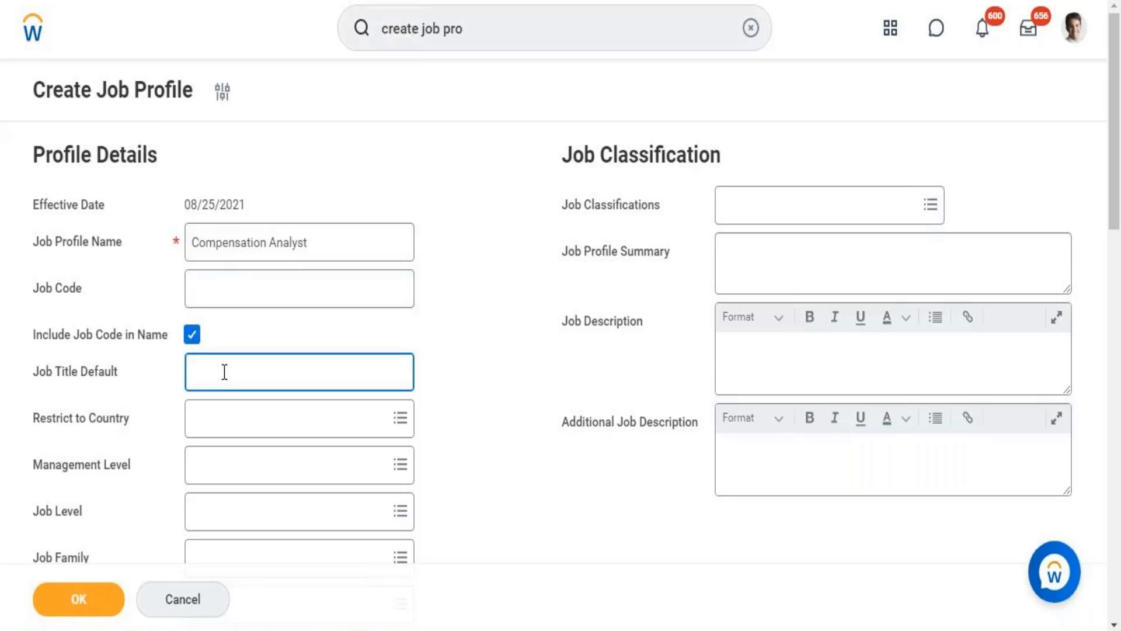
{"action": "type", "text": "Compensation Anal"}
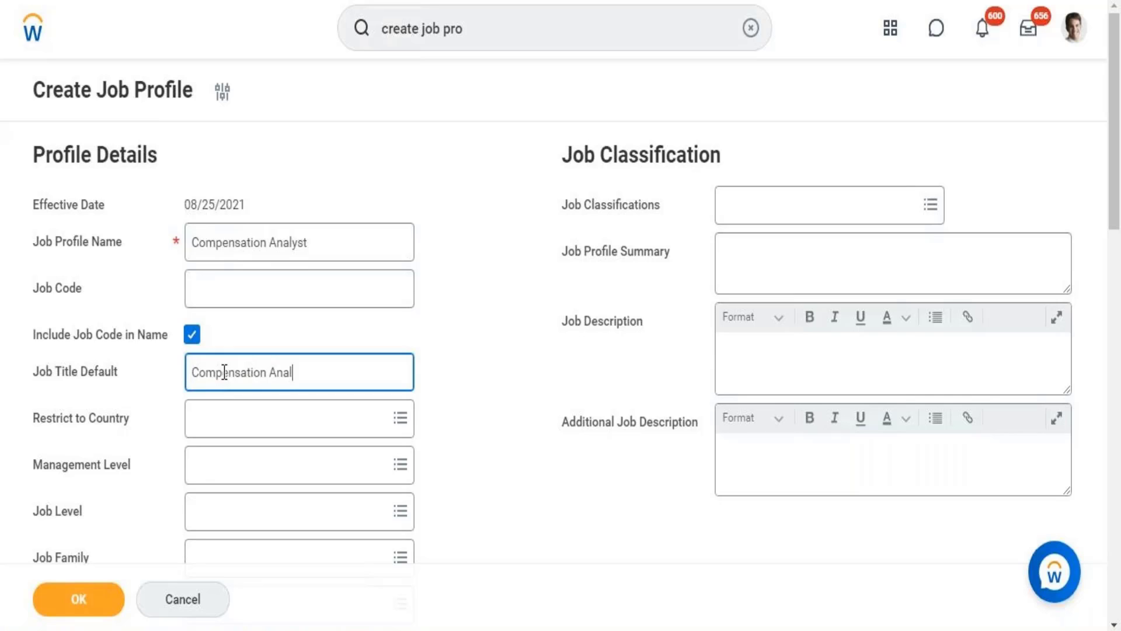
{"action": "type", "text": "yst"}
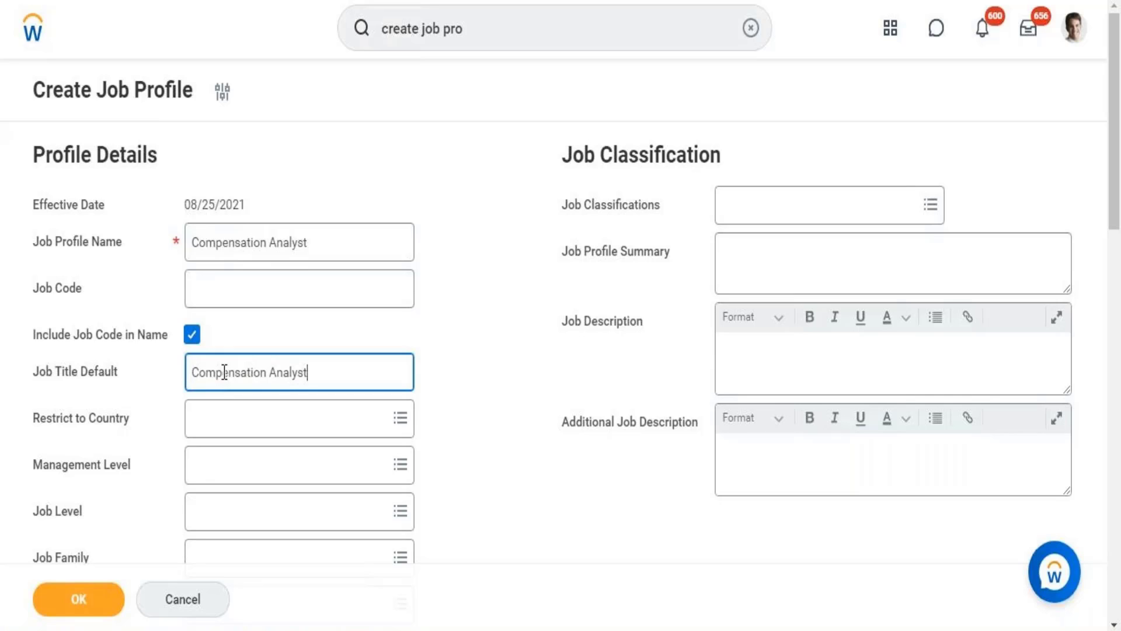
Search the Management Level options for "8" and "mana", and look through the list for a suitable level.
{"action": "left_click", "coordinate": [227, 472]}
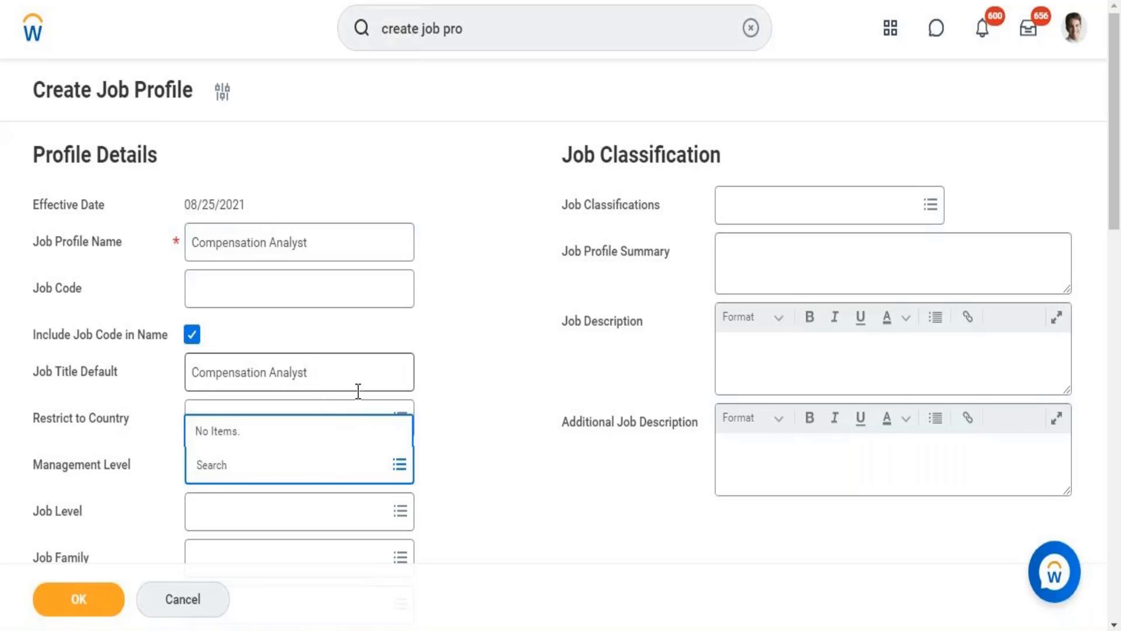
{"action": "type", "text": "8"}
{"action": "left_click", "coordinate": [403, 466]}
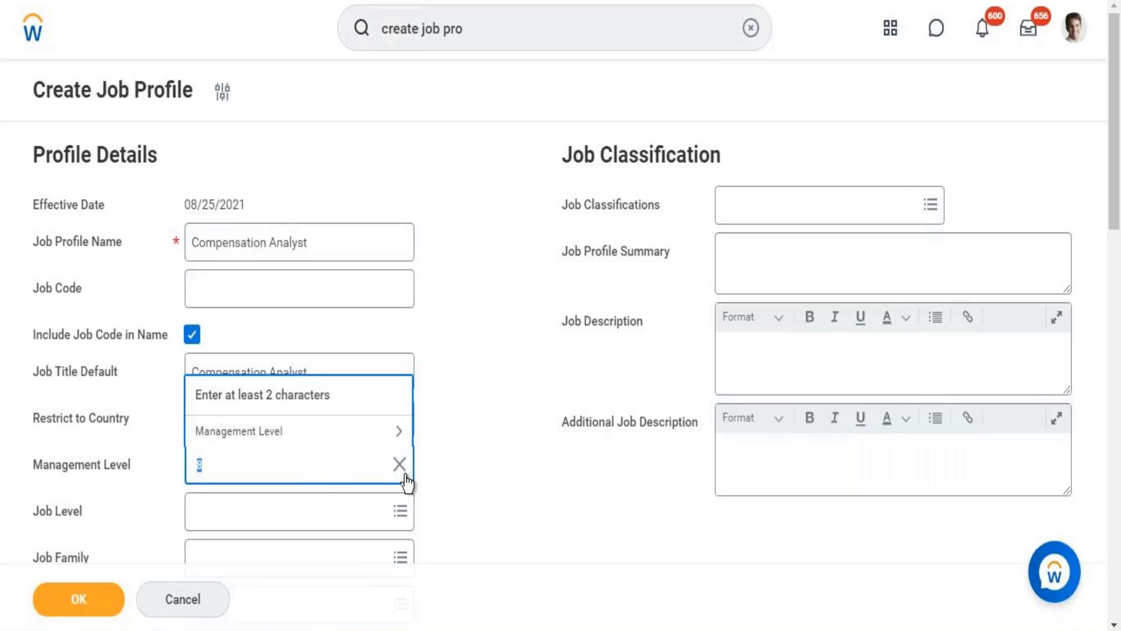
{"action": "left_click", "coordinate": [345, 433]}
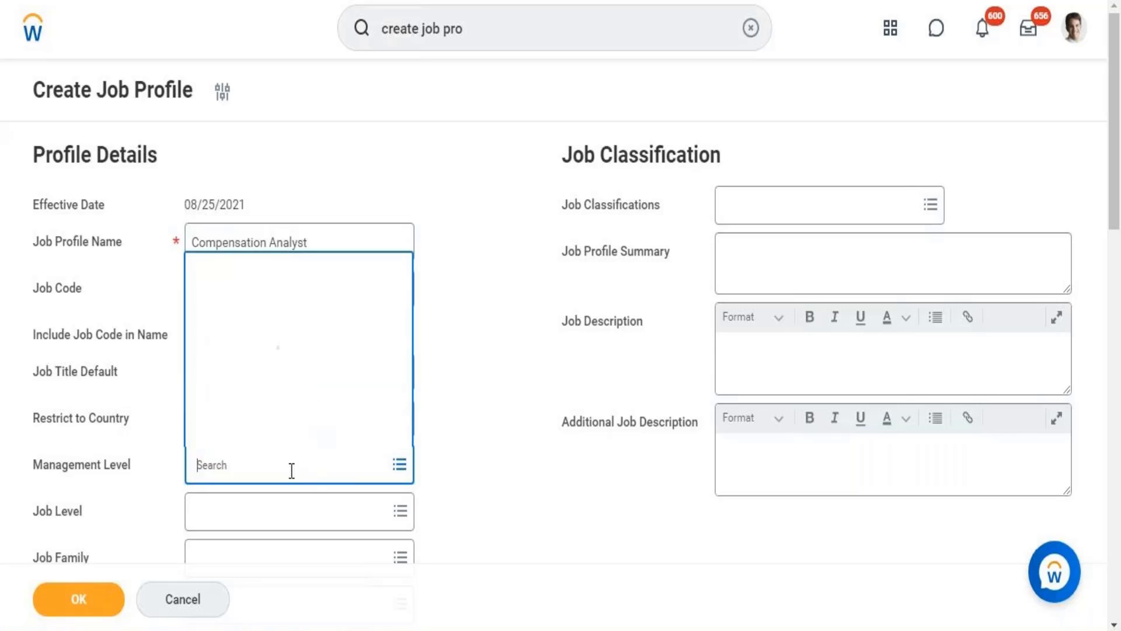
{"action": "type", "text": "mana"}
{"action": "key", "text": "Return"}
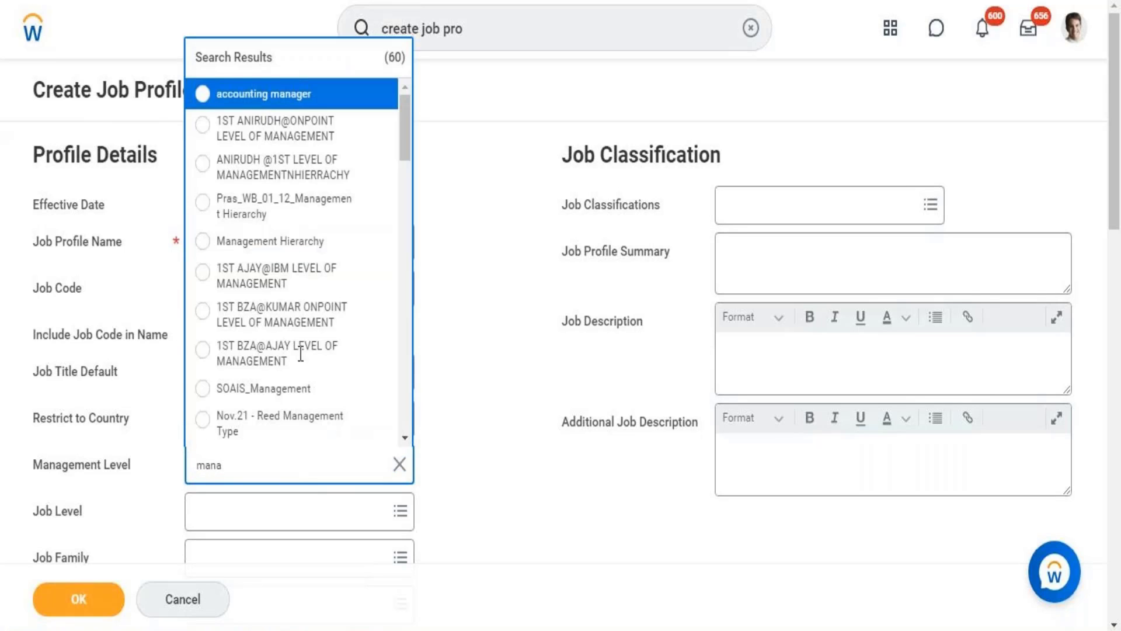
{"action": "left_click_drag", "start_coordinate": [407, 134], "coordinate": [394, 306]}
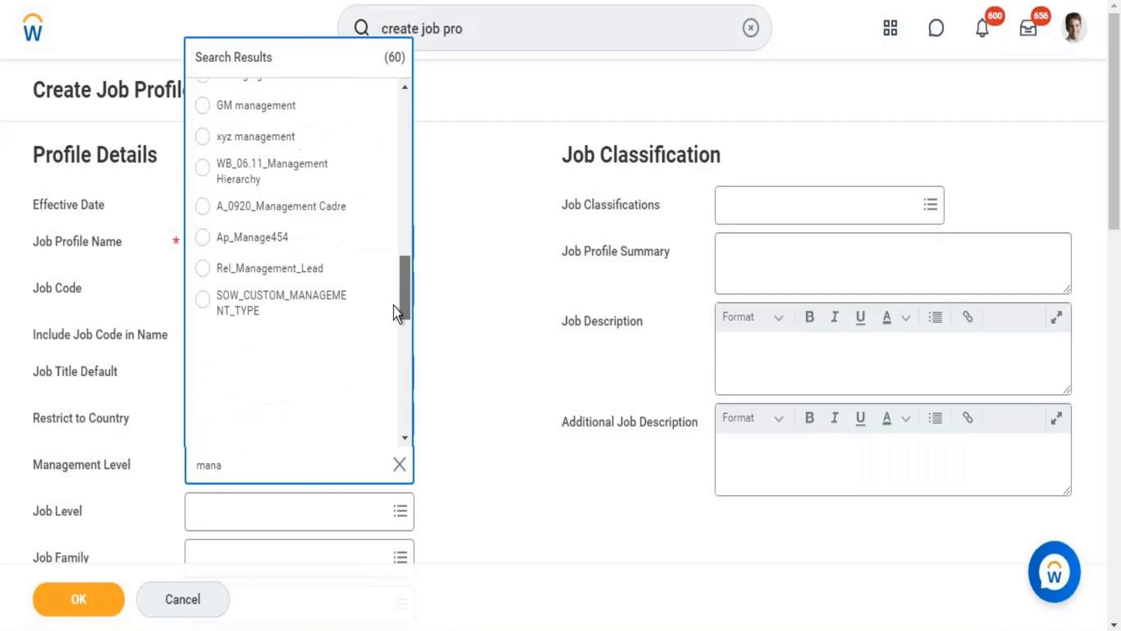
Search the Management Level options for "Compensation" and the shorter term "Comp".
{"action": "double_click", "coordinate": [243, 464]}
{"action": "type", "text": "Compen"}
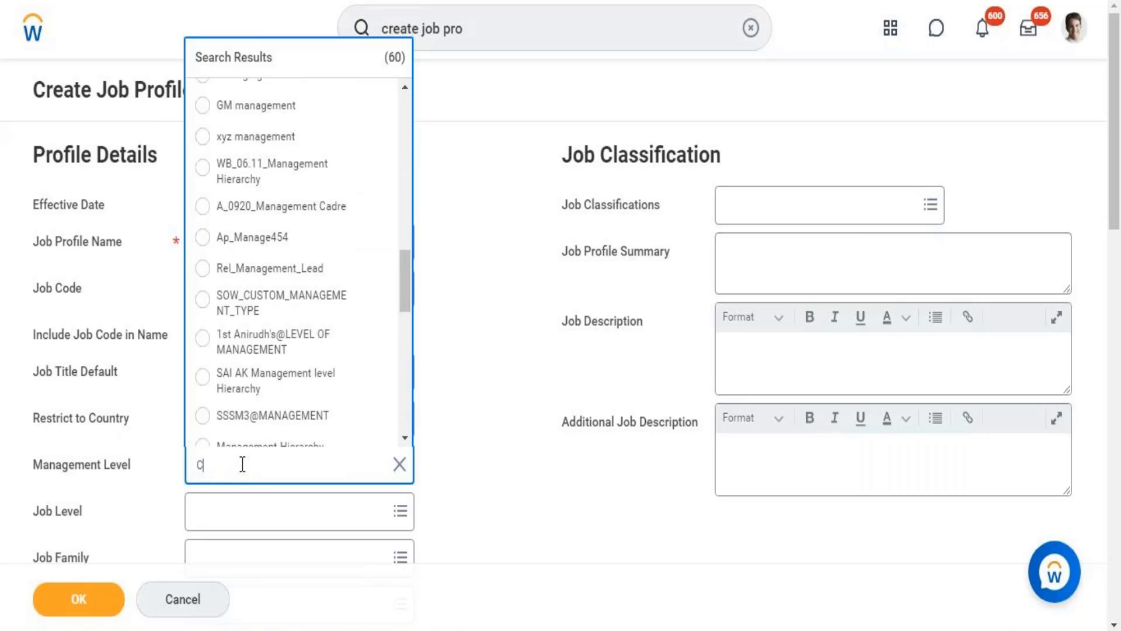
{"action": "type", "text": "sation"}
{"action": "key", "text": "Return"}
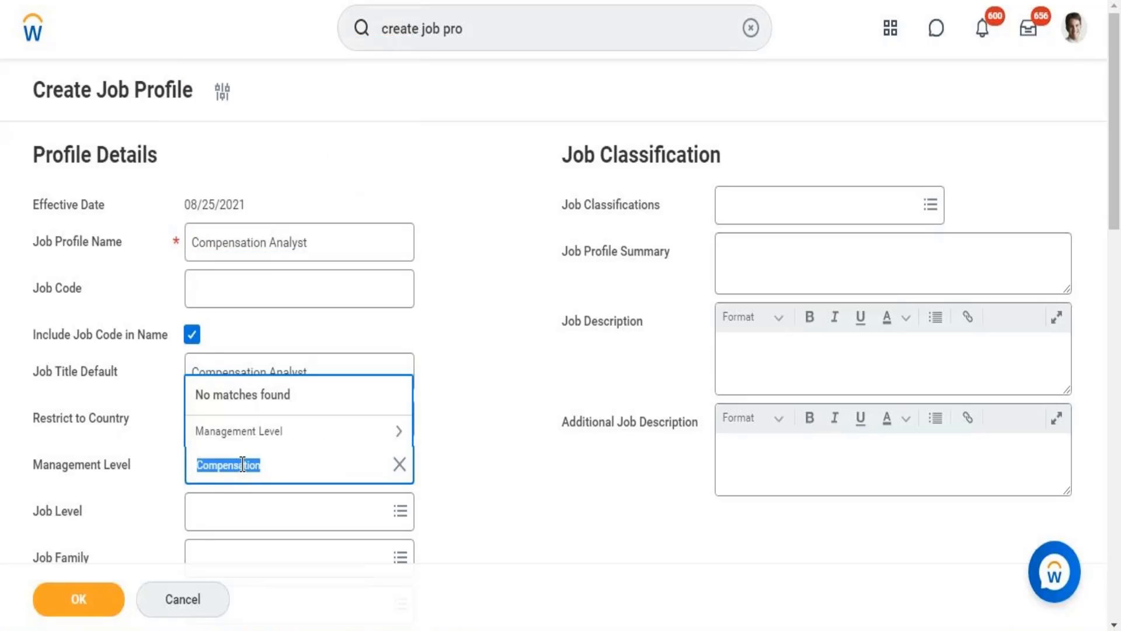
{"action": "left_click", "coordinate": [293, 467]}
{"action": "key", "text": "BackSpace"}
{"action": "key", "text": "BackSpace"}
{"action": "key", "text": "BackSpace"}
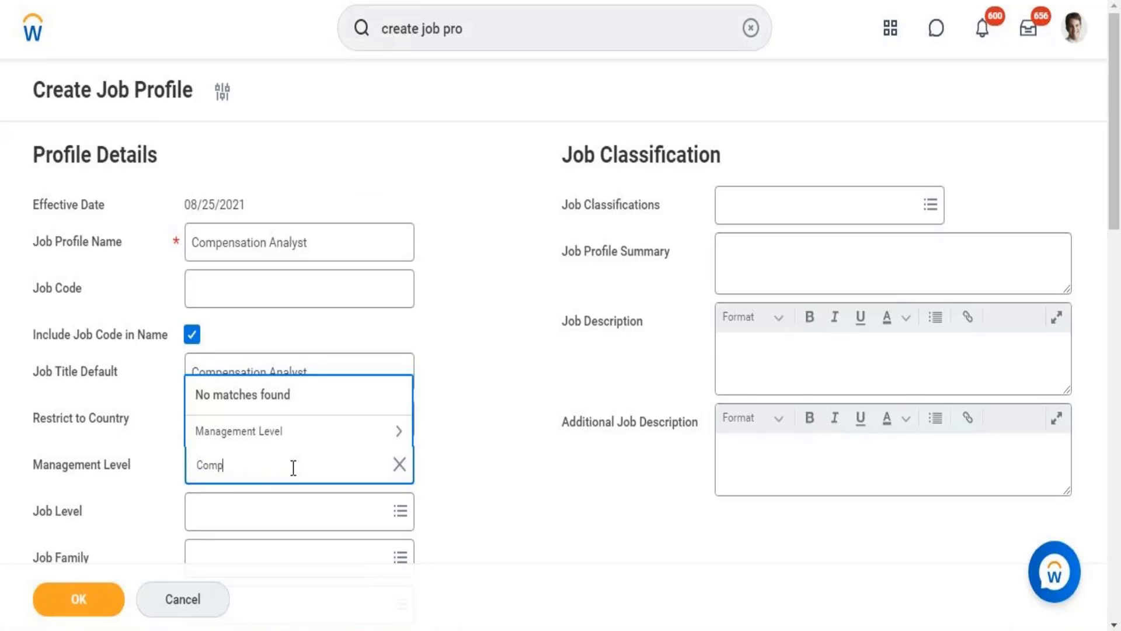
{"action": "key", "text": "Return"}
Search the Management Level options for "Analyst" and select Analyst-Business.
{"action": "type", "text": "Analyst"}
{"action": "key", "text": "Return"}
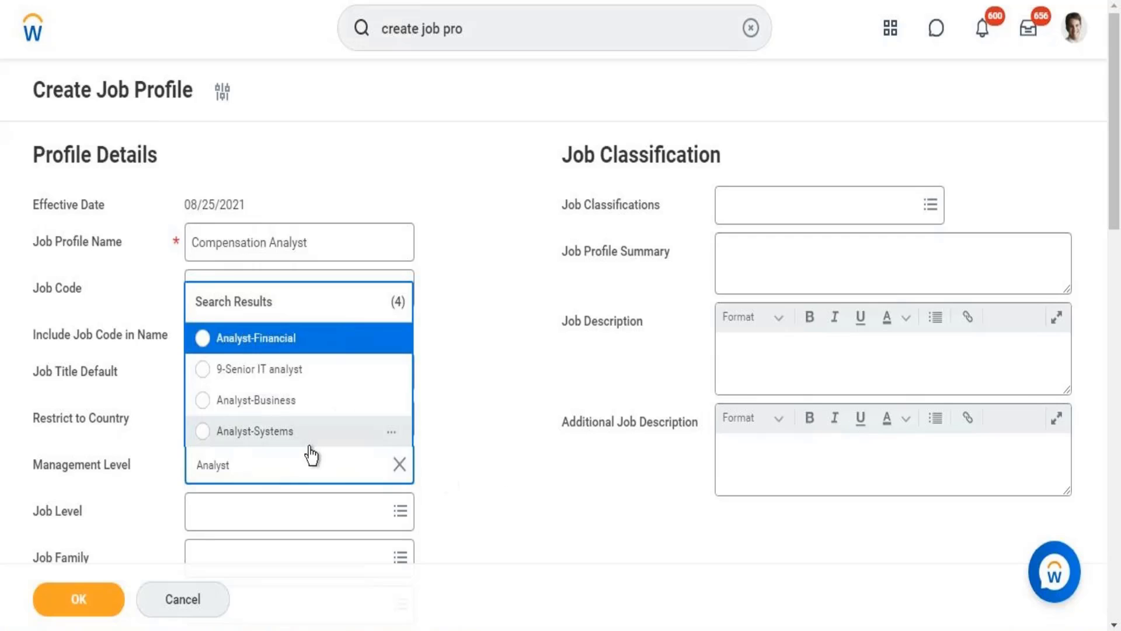
{"action": "left_click", "coordinate": [152, 383]}
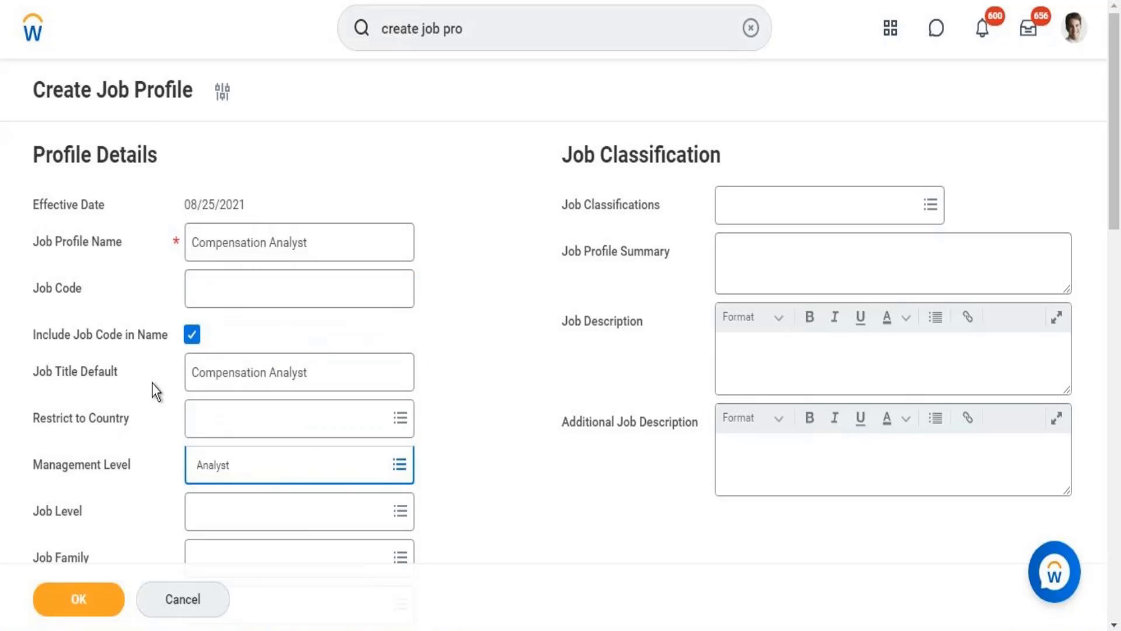
{"action": "left_click", "coordinate": [220, 462]}
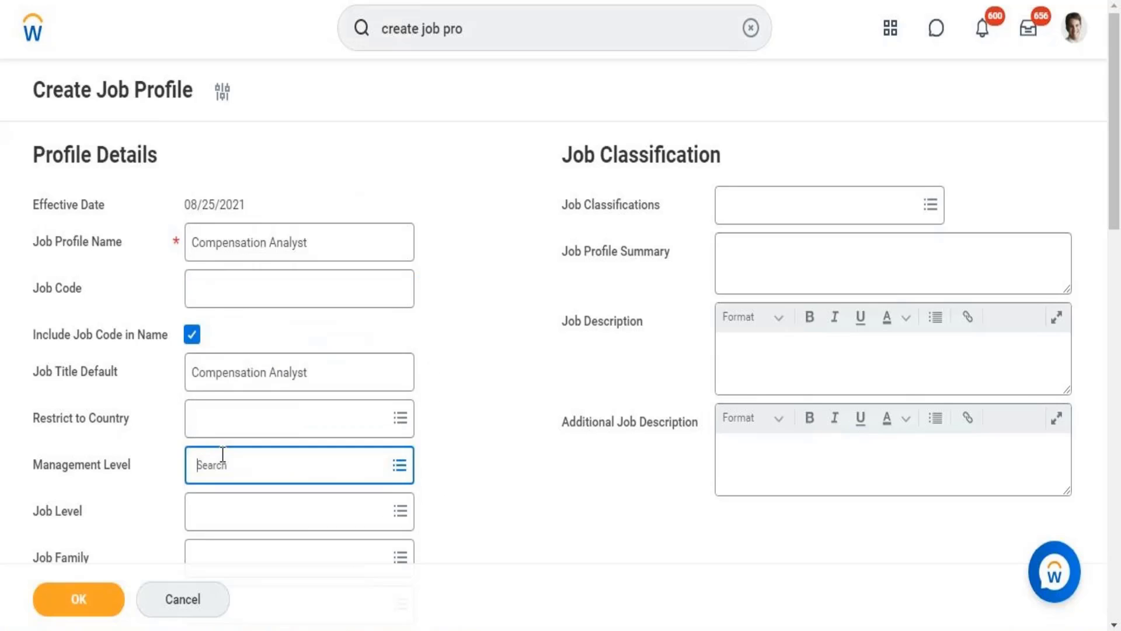
{"action": "type", "text": "Analyst"}
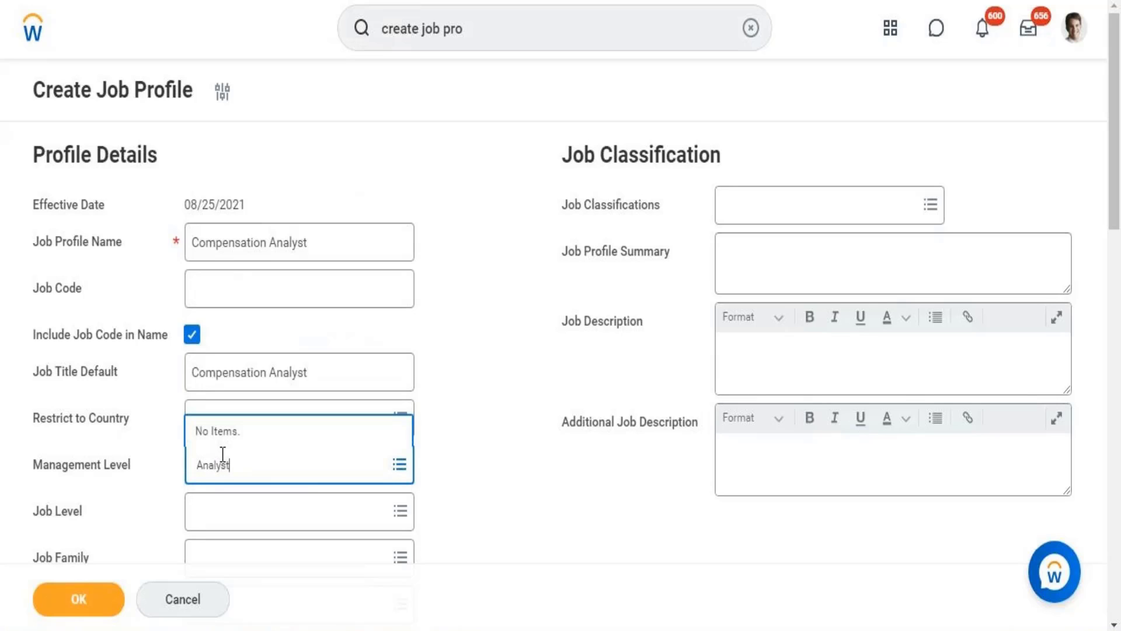
{"action": "key", "text": "Return"}
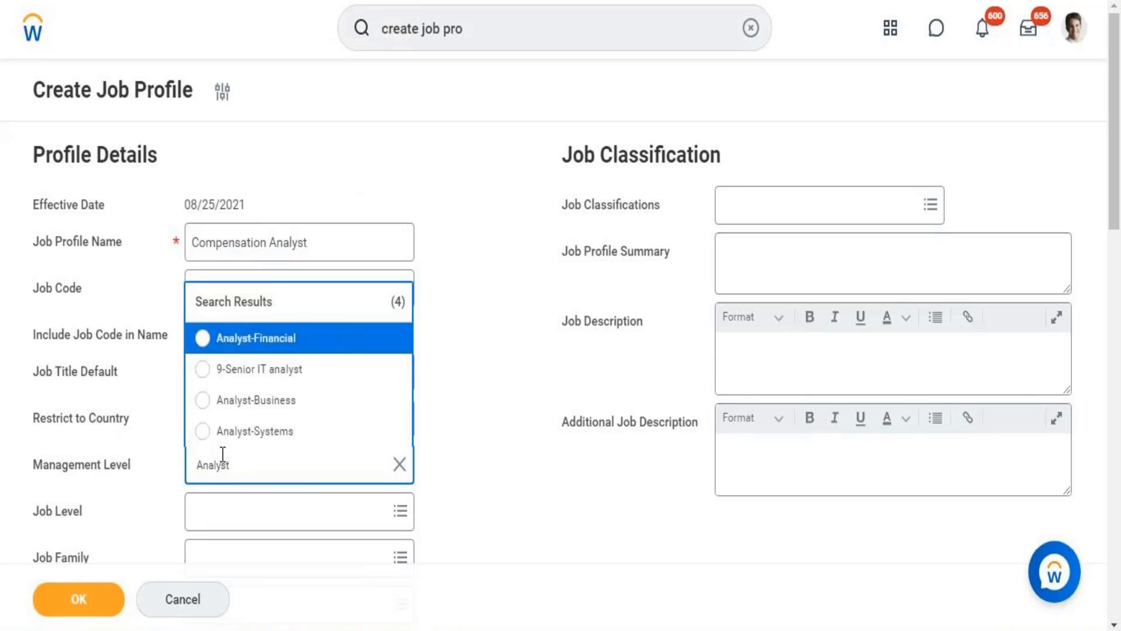
{"action": "left_click", "coordinate": [231, 403]}
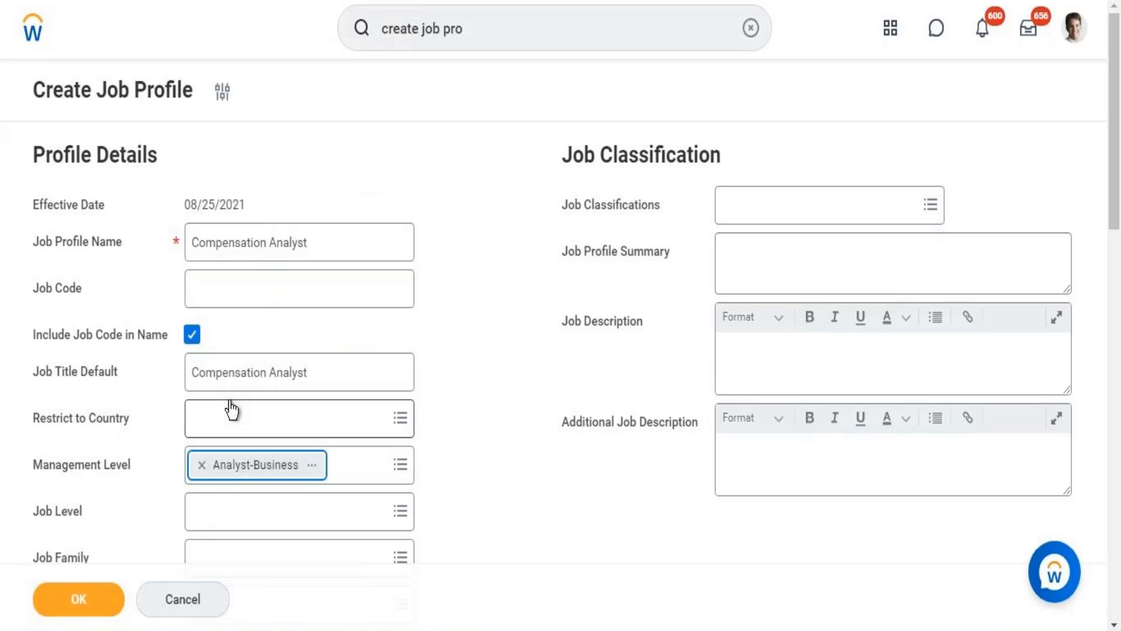
Search the Job Level options for "10" and set the Job Level to 101.
{"action": "left_click", "coordinate": [221, 505]}
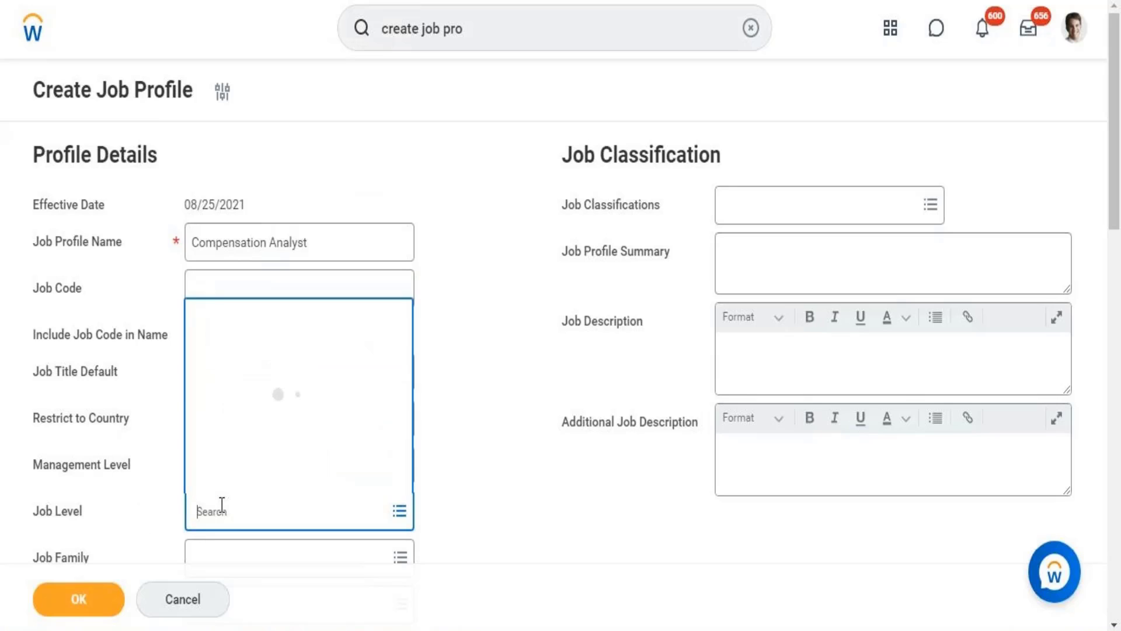
{"action": "type", "text": "10"}
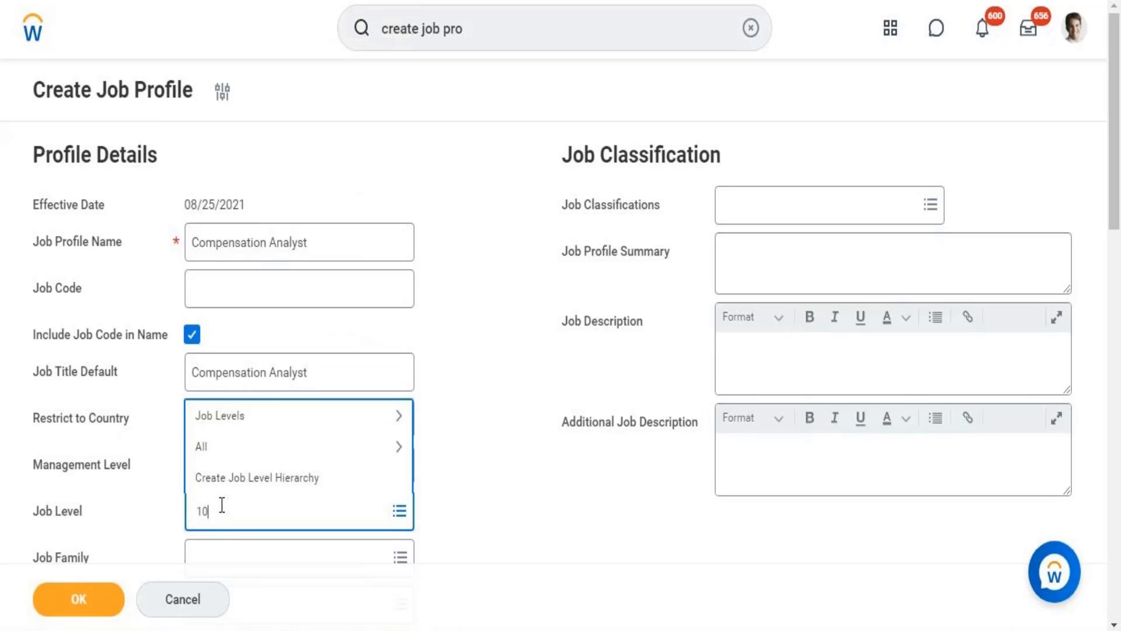
{"action": "key", "text": "Return"}
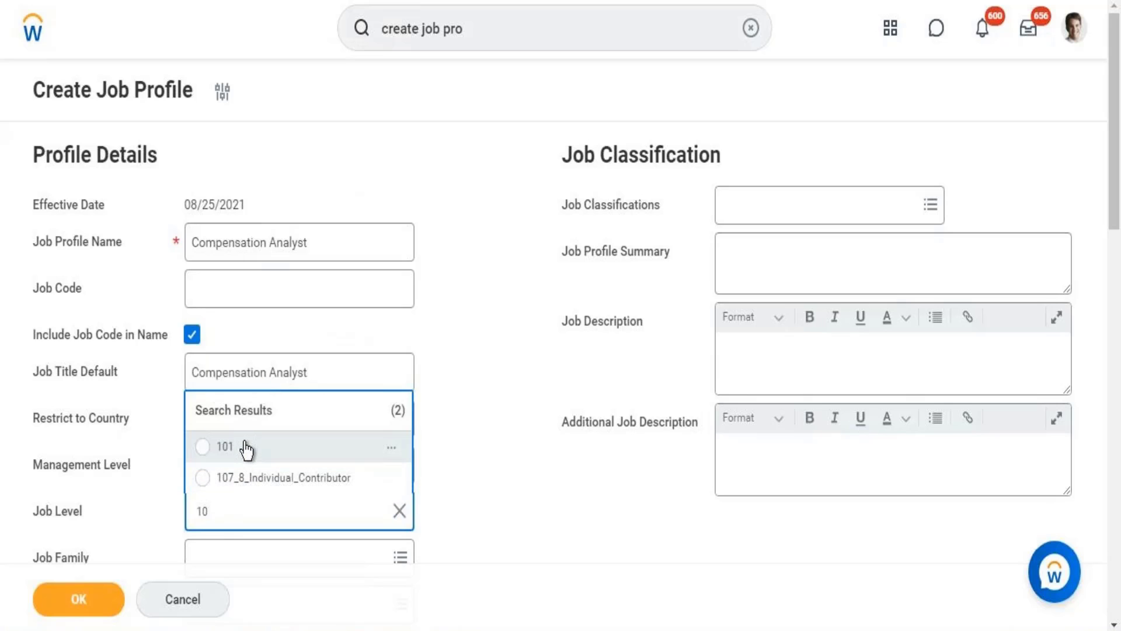
{"action": "left_click", "coordinate": [244, 444]}
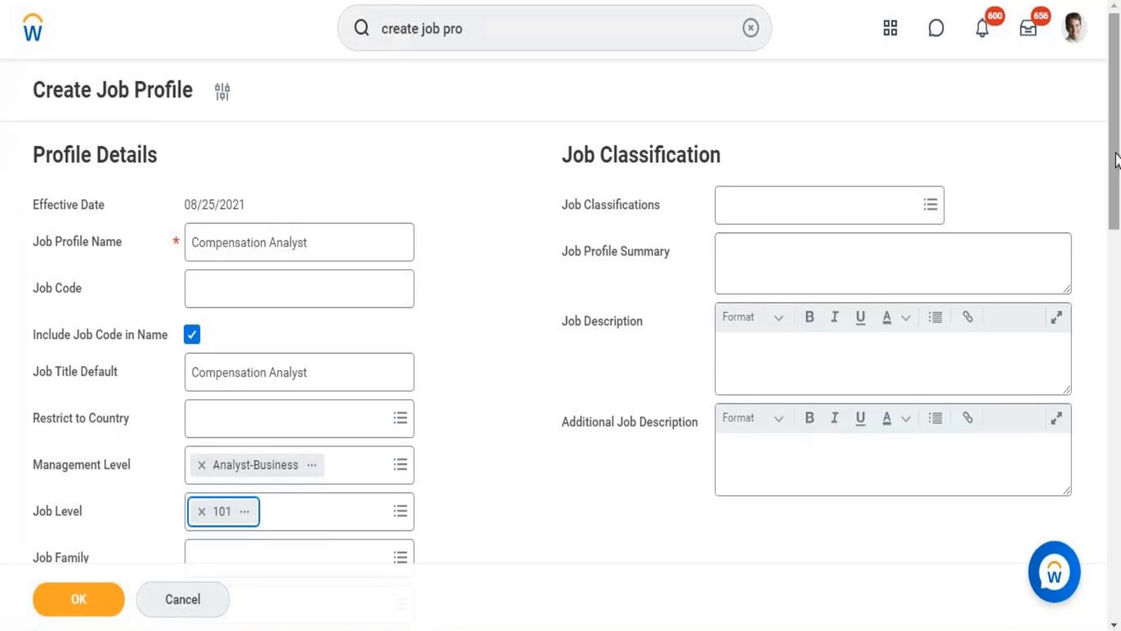
{"action": "left_click_drag", "start_coordinate": [1115, 155], "coordinate": [1116, 257]}
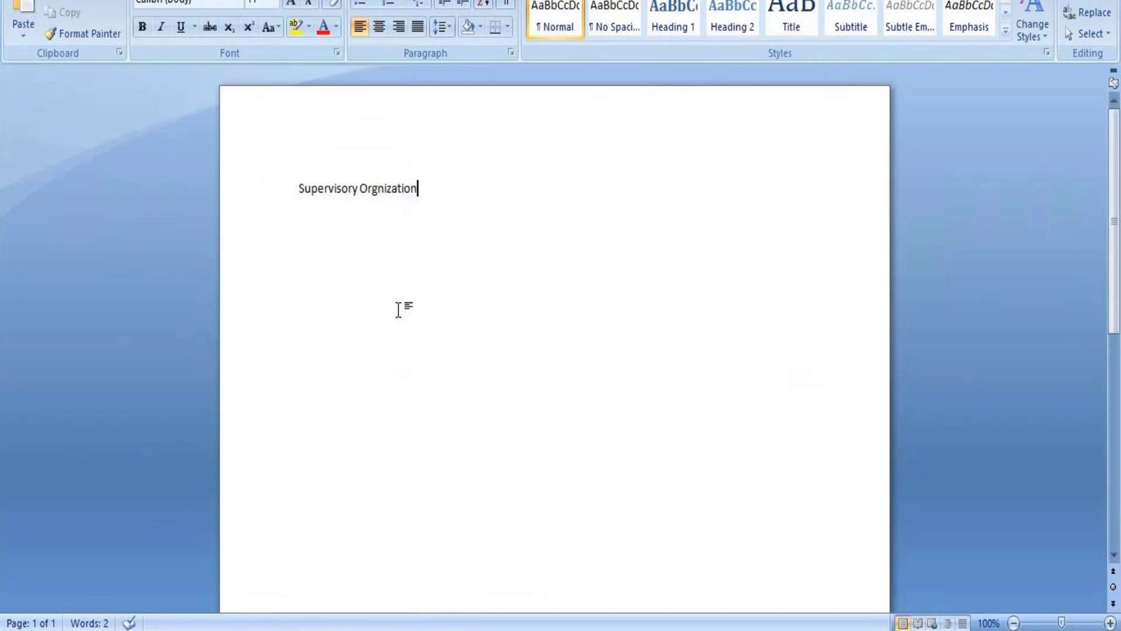
Switch to the Word document and add the lines "Job Family Group", "Job Family" and "Job Profile" below the existing heading.
{"action": "key", "text": "Return"}
{"action": "key", "text": "Return"}
{"action": "type", "text": "J"}
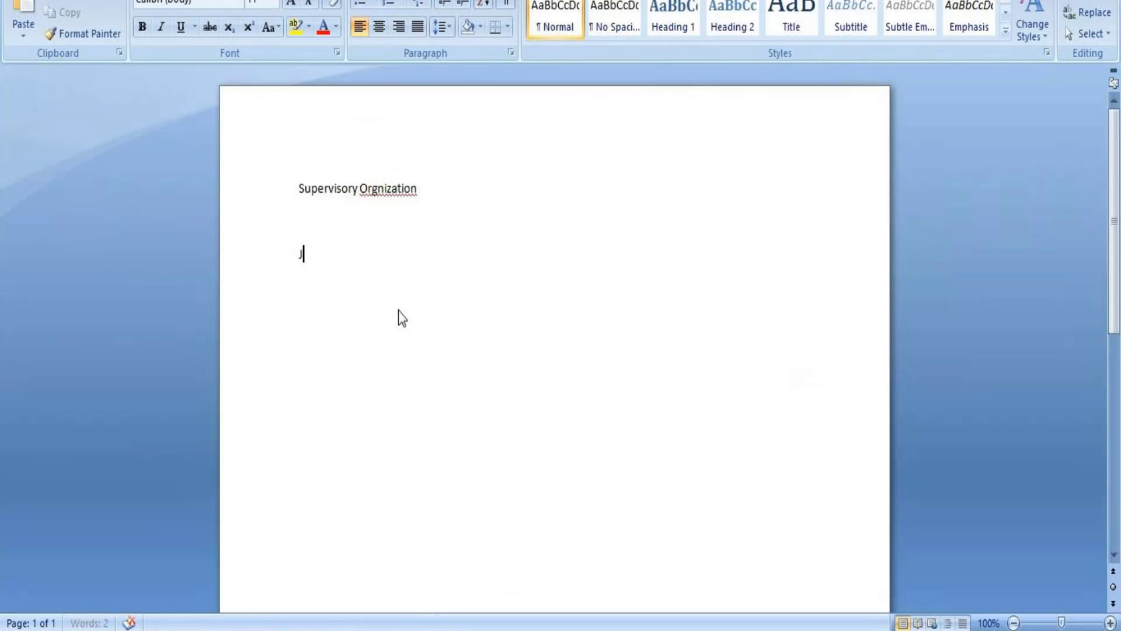
{"action": "type", "text": "ob Family Group"}
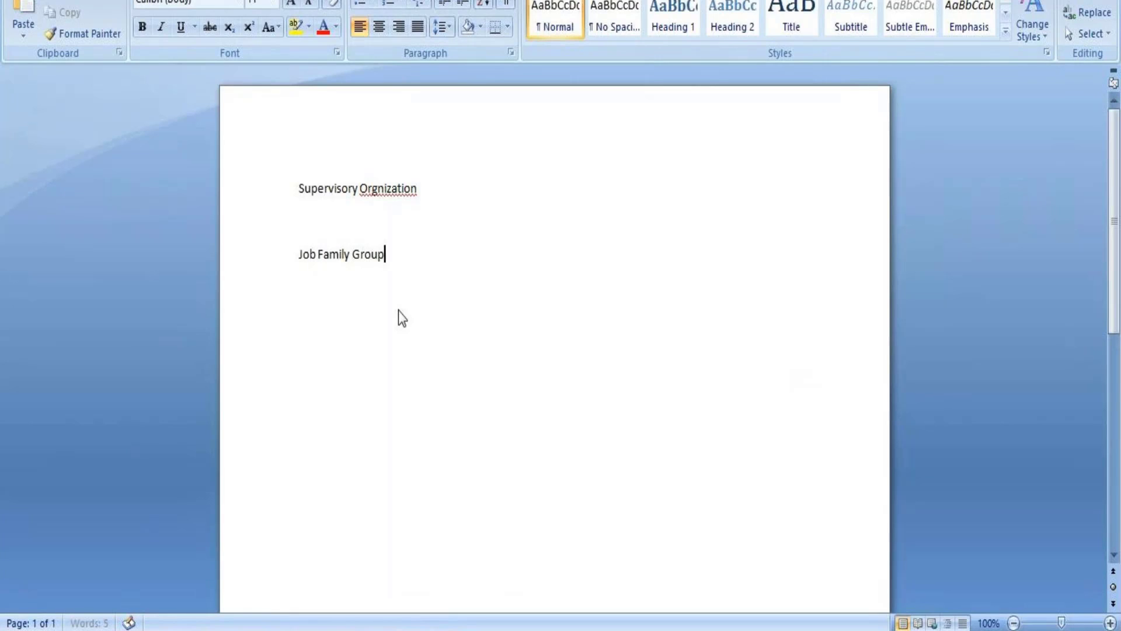
{"action": "key", "text": "Return"}
{"action": "type", "text": "Job Family"}
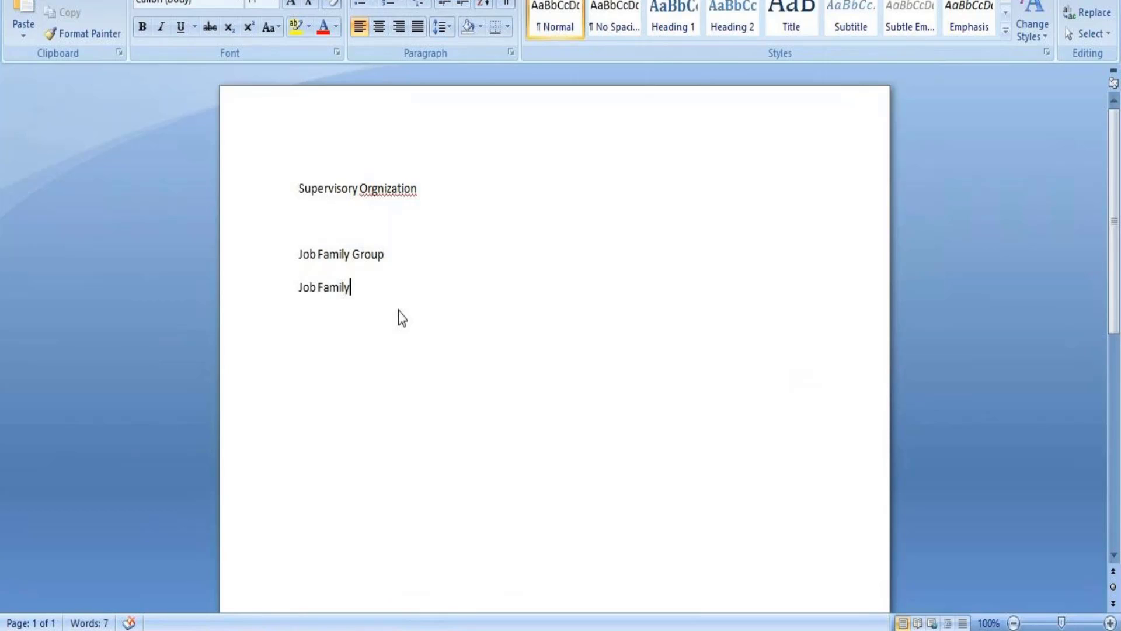
{"action": "key", "text": "Return"}
{"action": "type", "text": "Job Pro"}
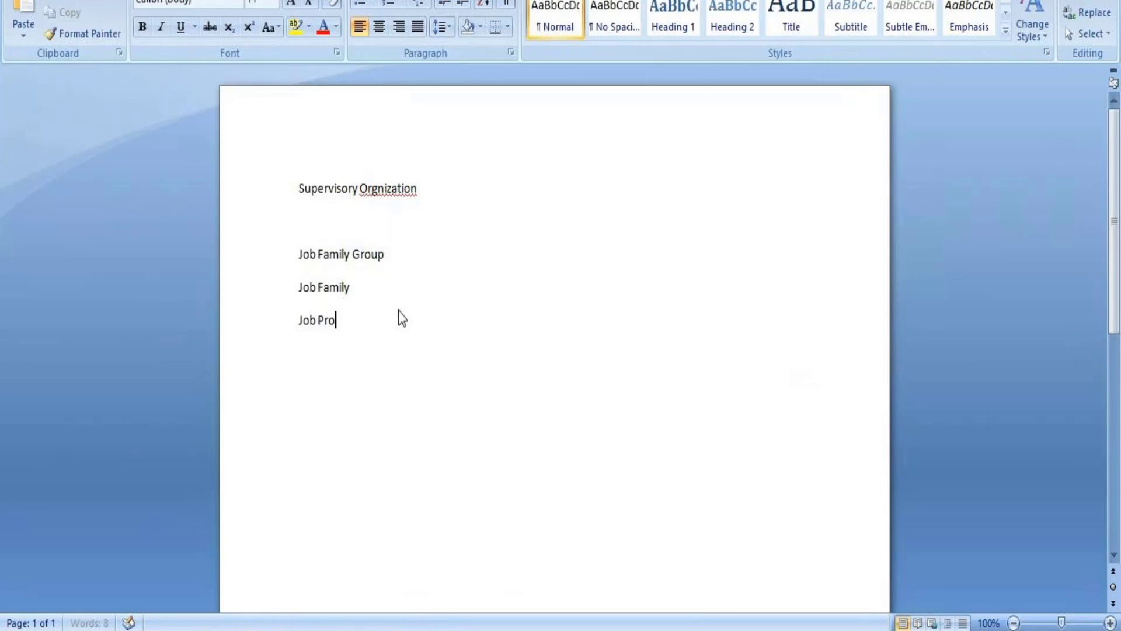
{"action": "type", "text": "file"}
{"action": "left_click_drag", "start_coordinate": [300, 288], "coordinate": [299, 321]}
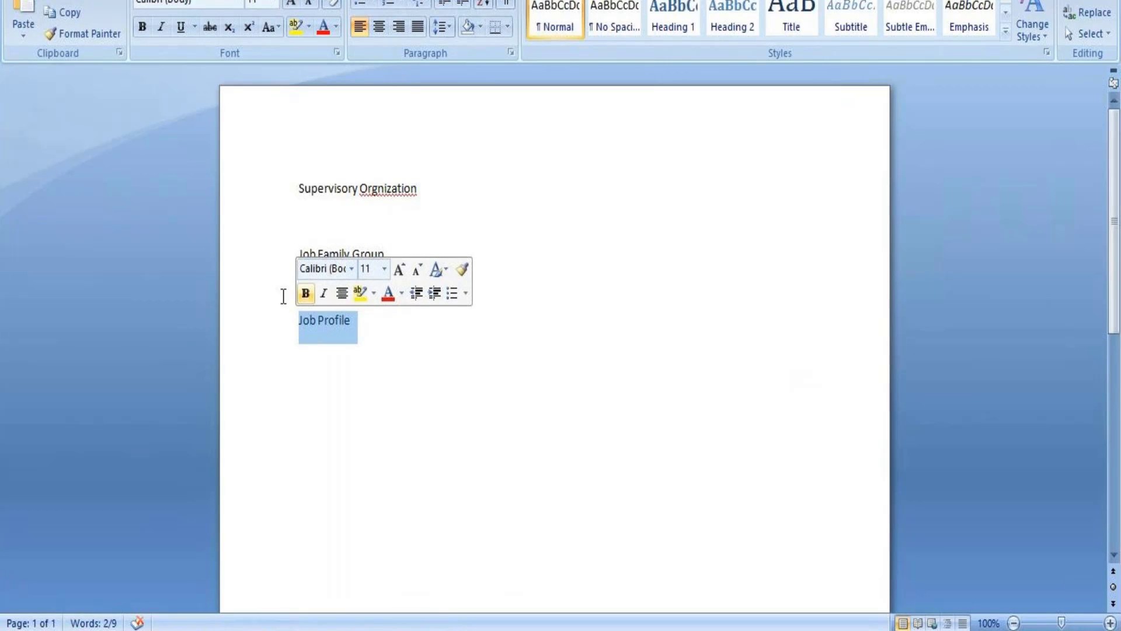
{"action": "left_click", "coordinate": [264, 287]}
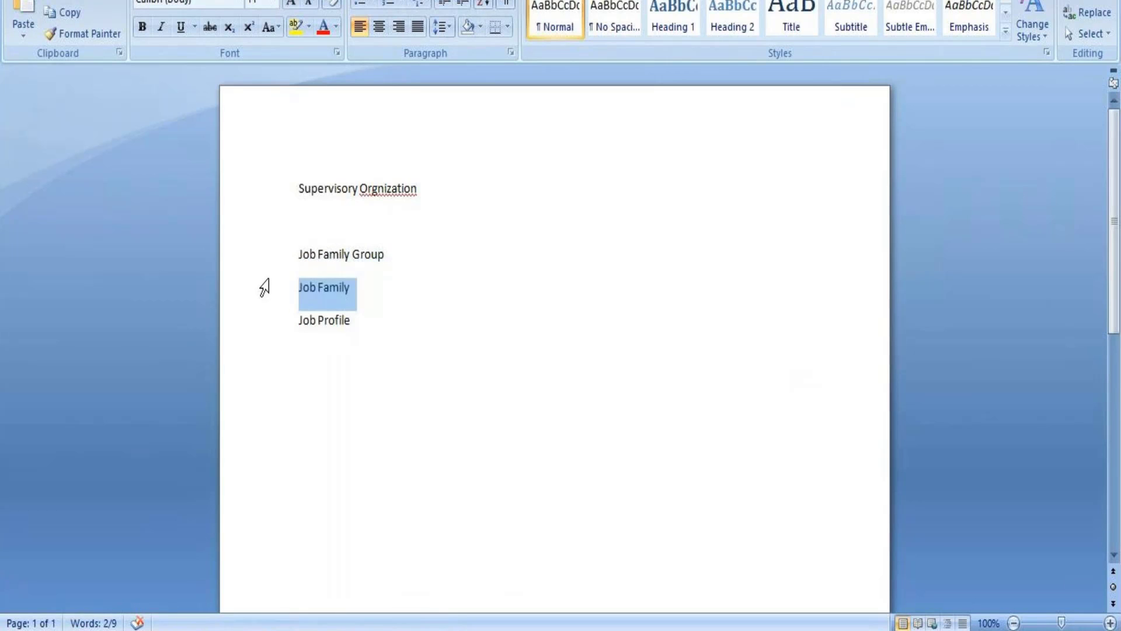
{"action": "left_click", "coordinate": [320, 288]}
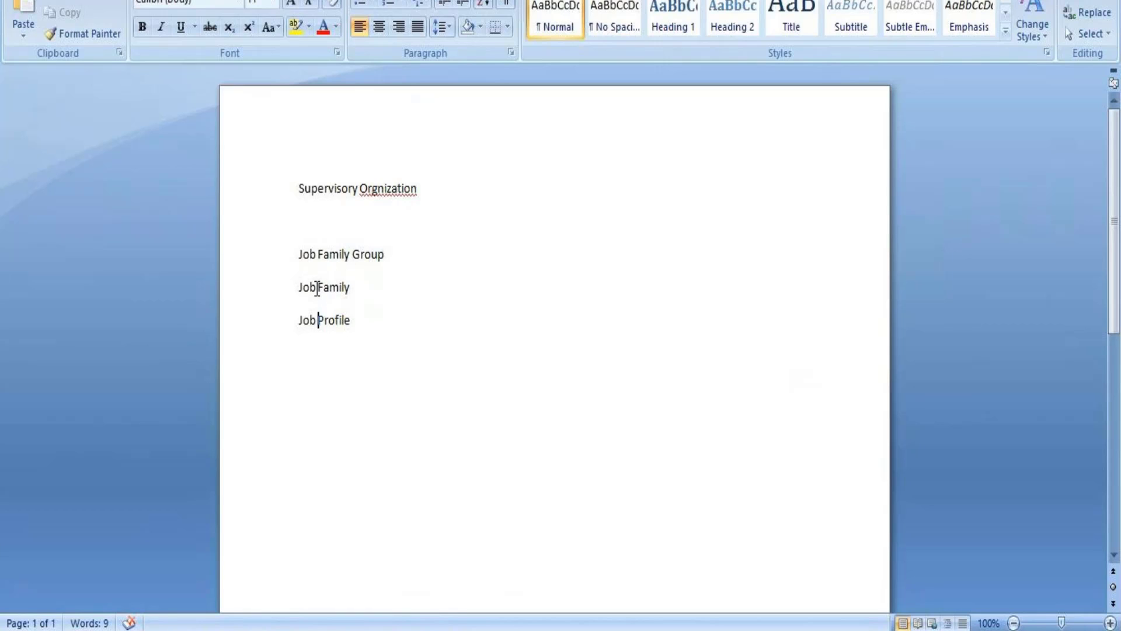
{"action": "left_click_drag", "start_coordinate": [317, 289], "coordinate": [350, 289]}
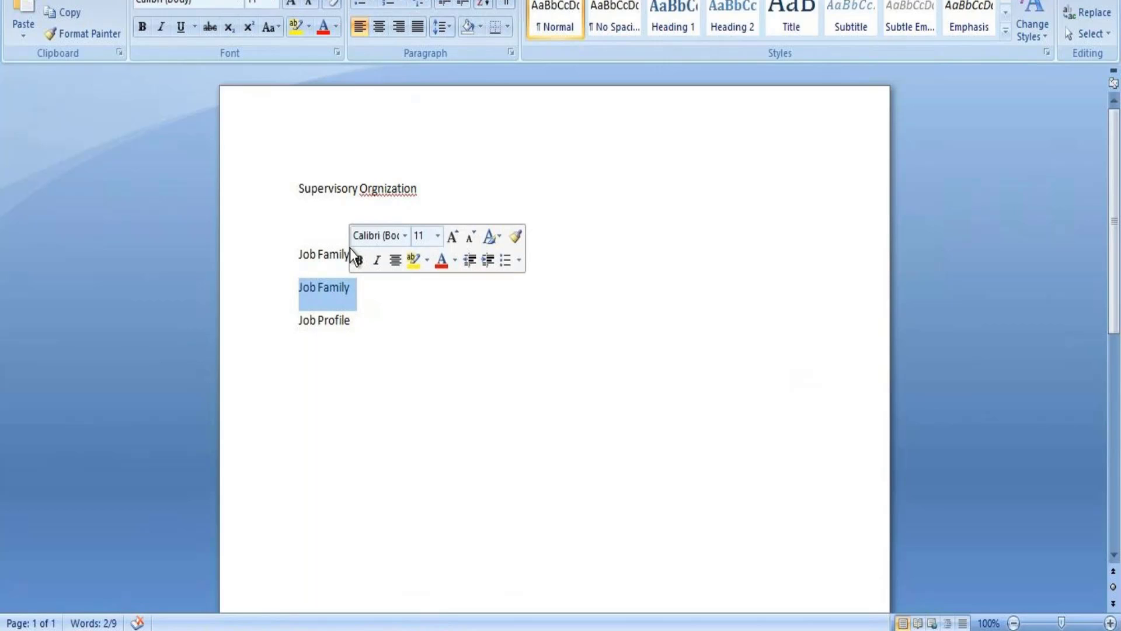
{"action": "left_click", "coordinate": [317, 254]}
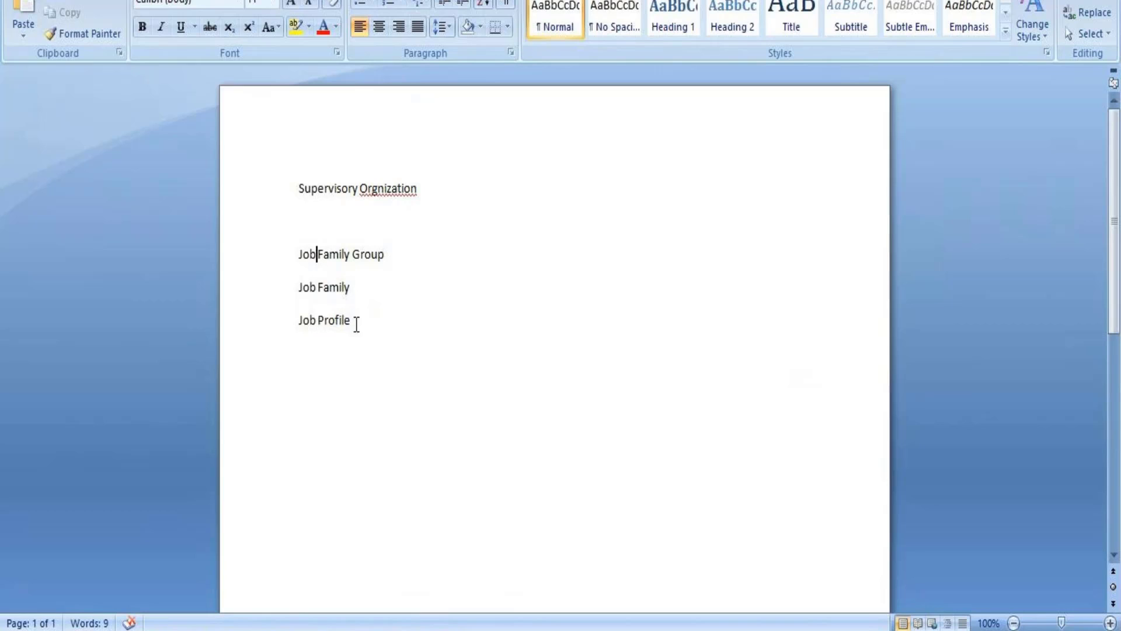
{"action": "left_click_drag", "start_coordinate": [355, 324], "coordinate": [305, 261]}
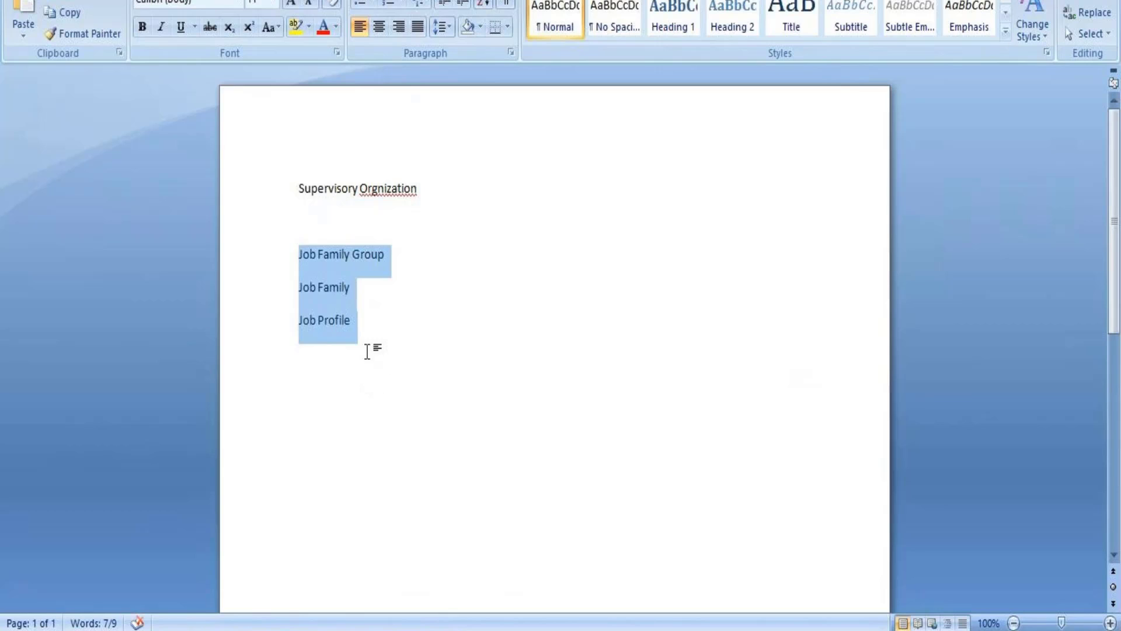
Append "- Comp Analyst" to the Job Profile line.
{"action": "left_click", "coordinate": [351, 321]}
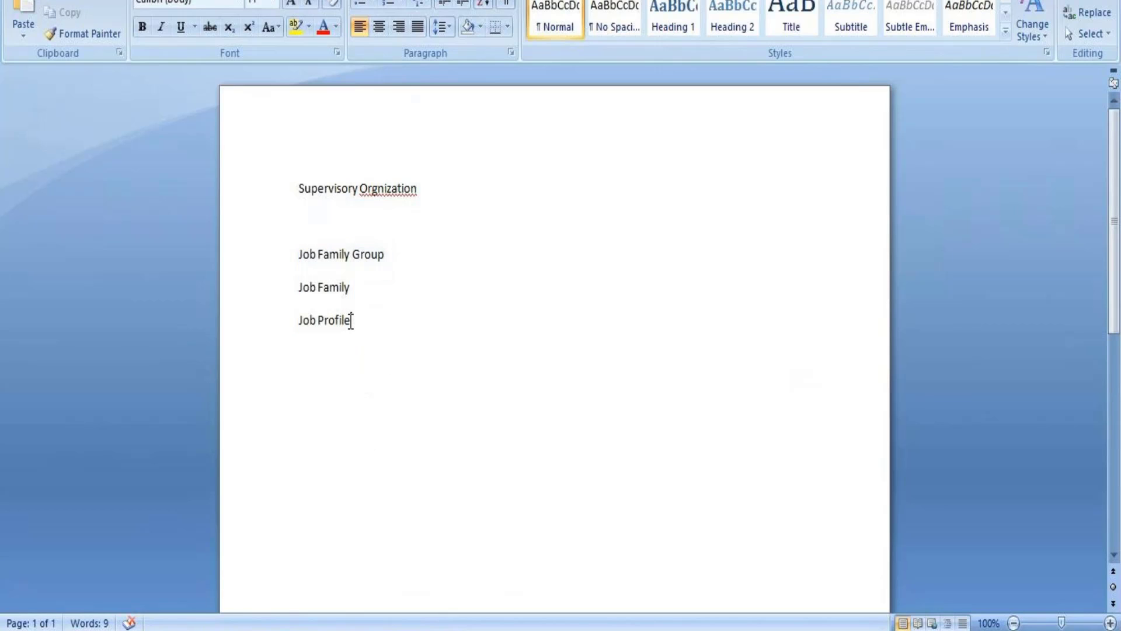
{"action": "type", "text": "- Comp A"}
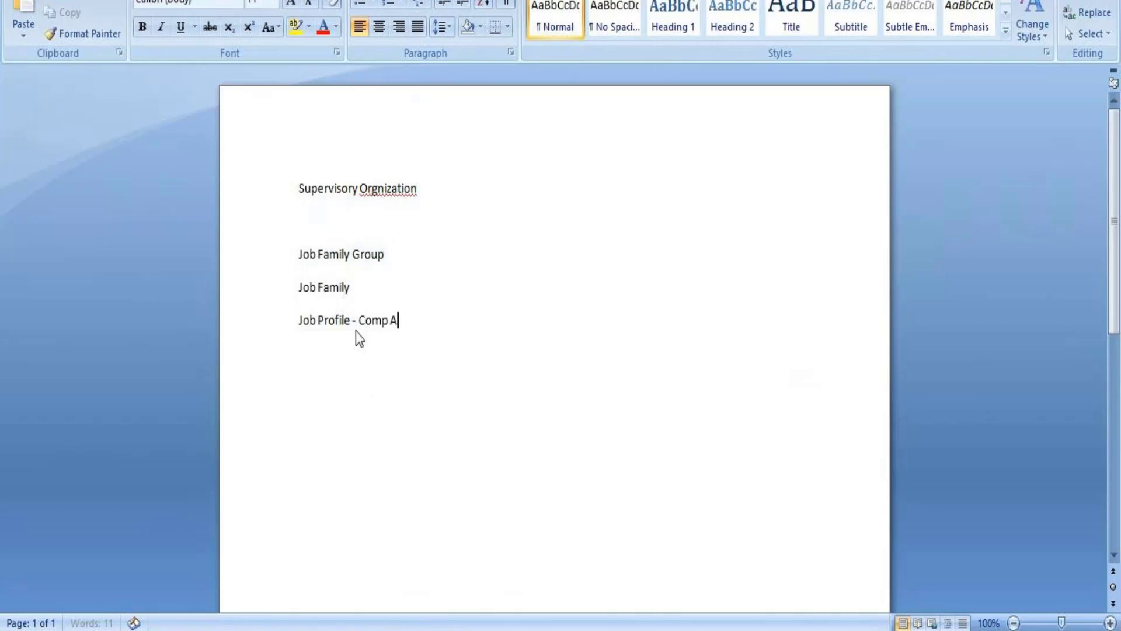
{"action": "type", "text": "nalyst"}
Append "- Comp Insights" to the Job Family line.
{"action": "left_click", "coordinate": [358, 289]}
{"action": "type", "text": "- C"}
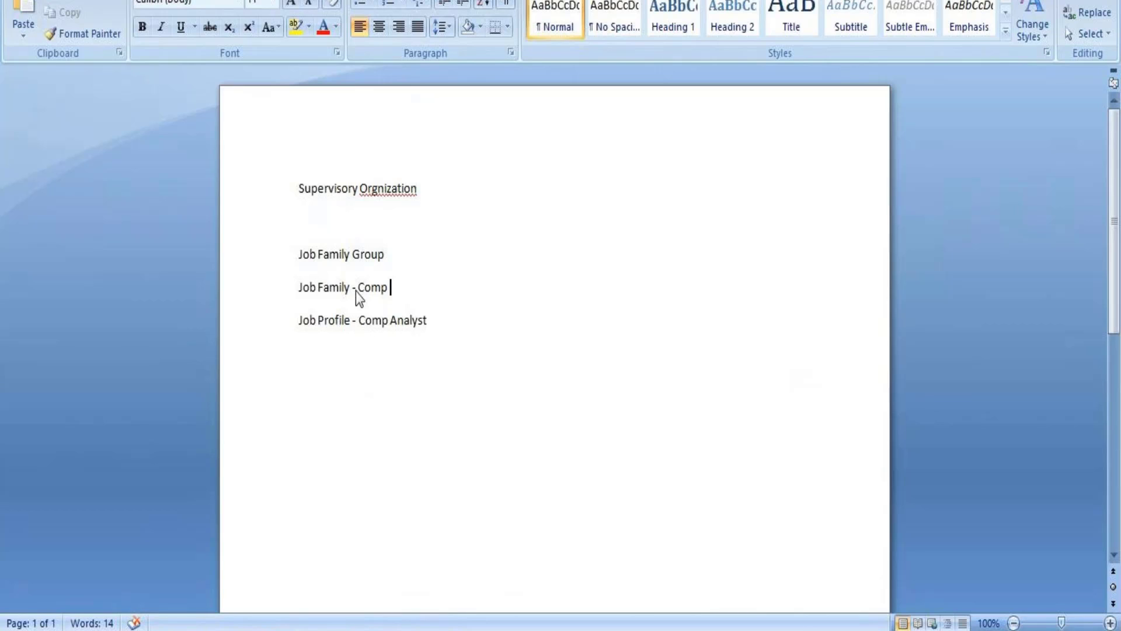
{"action": "type", "text": "omp Insights"}
Append "- Compensation" to the Job Family Group line.
{"action": "left_click", "coordinate": [394, 255]}
{"action": "type", "text": "-"}
{"action": "type", "text": "Comp"}
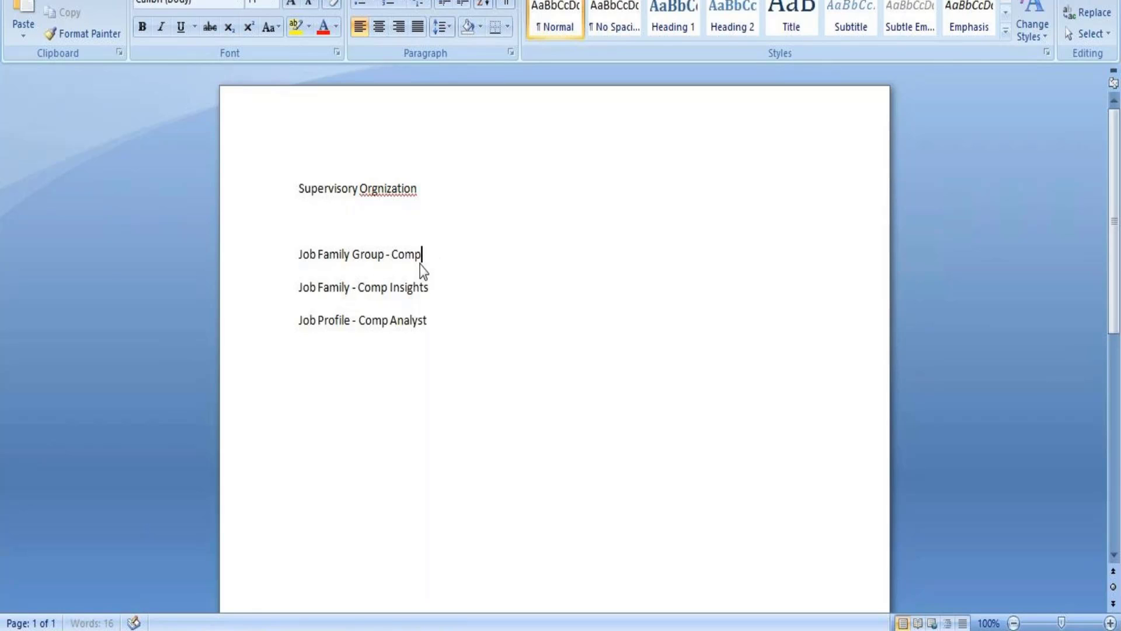
{"action": "type", "text": "ensation"}
Add ", comp specialist," after "Comp Analyst" on the Job Profile line.
{"action": "left_click", "coordinate": [432, 323]}
{"action": "type", "text": ", comp specialist"}
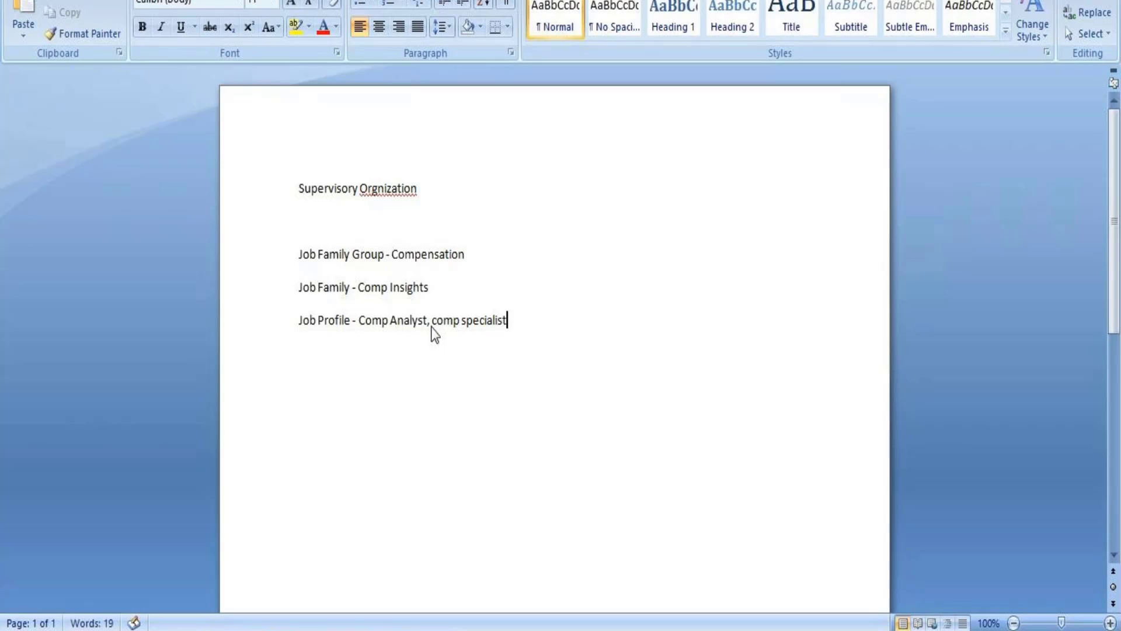
{"action": "type", "text": ","}
Switch back to the Workday job profile form and set the Compensation Grade to Comp India.
{"action": "mouse_move", "coordinate": [422, 630]}
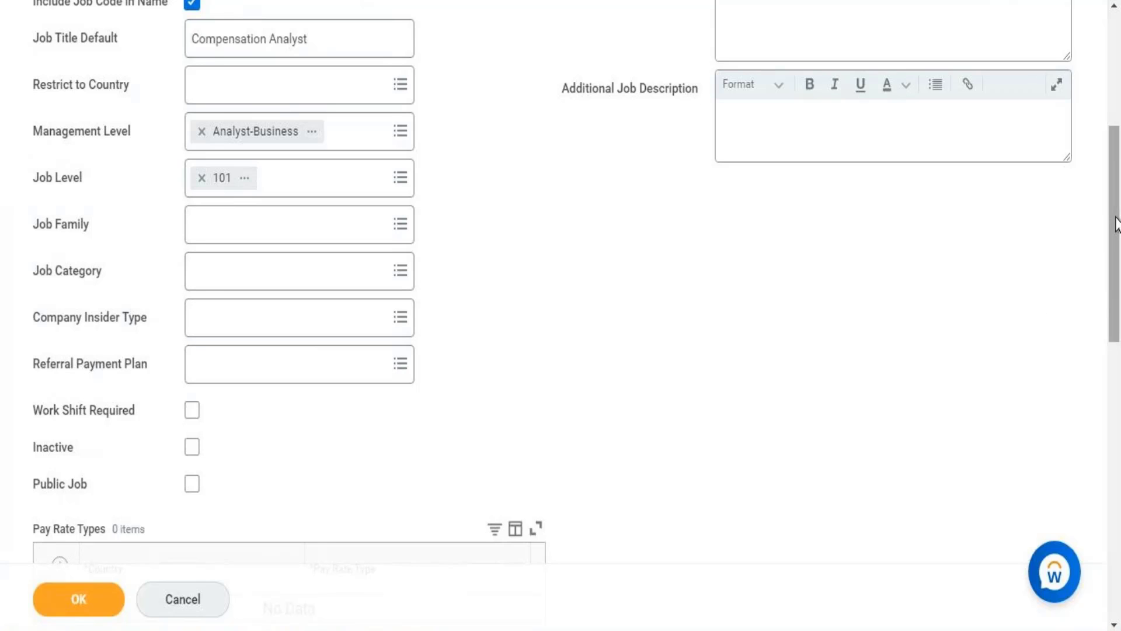
{"action": "left_click_drag", "start_coordinate": [1116, 221], "coordinate": [1119, 435]}
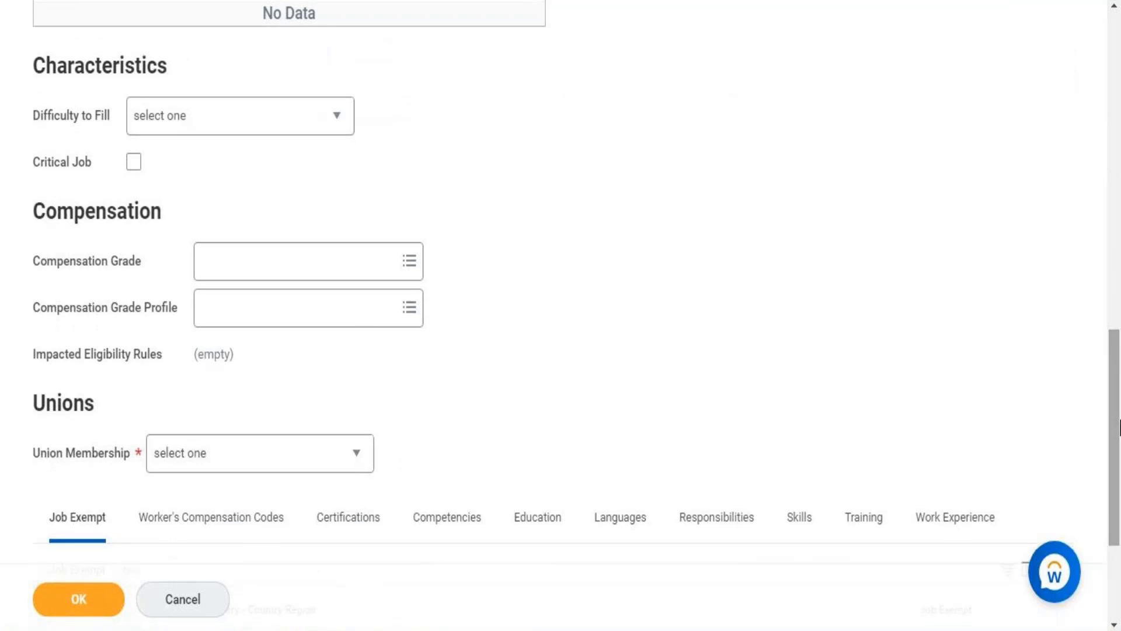
{"action": "left_click", "coordinate": [228, 263]}
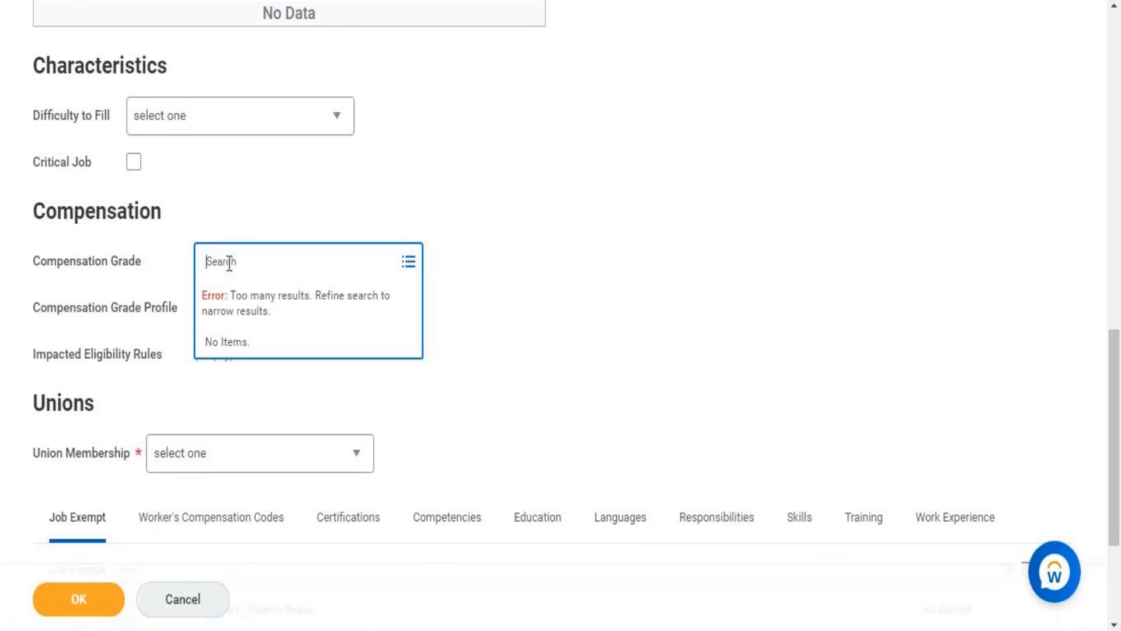
{"action": "type", "text": "Comp"}
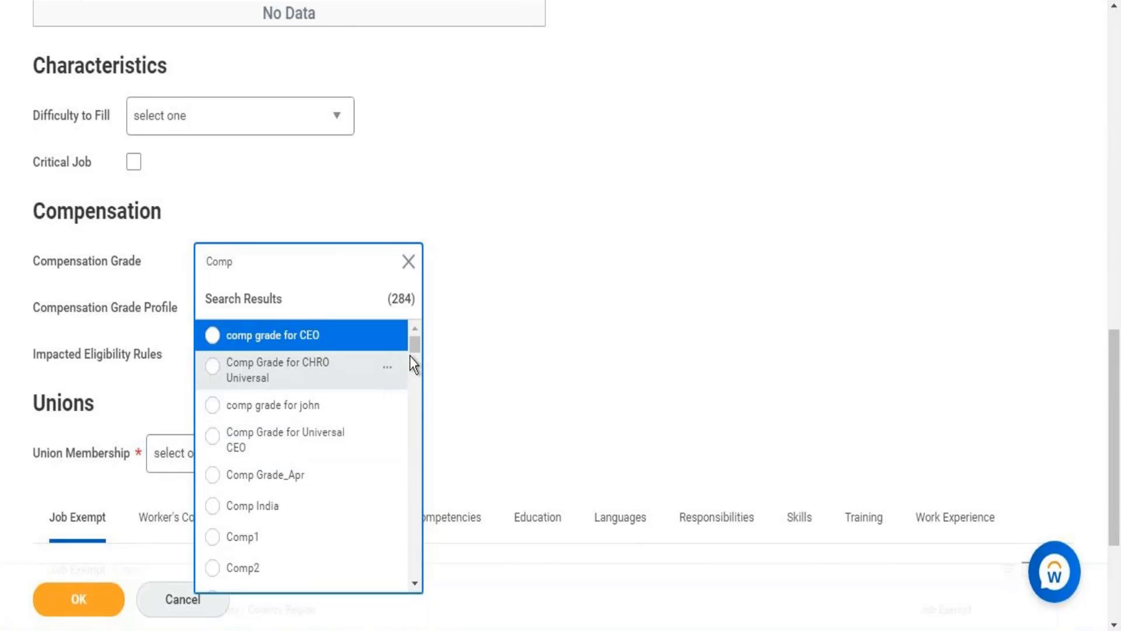
{"action": "left_click", "coordinate": [416, 583]}
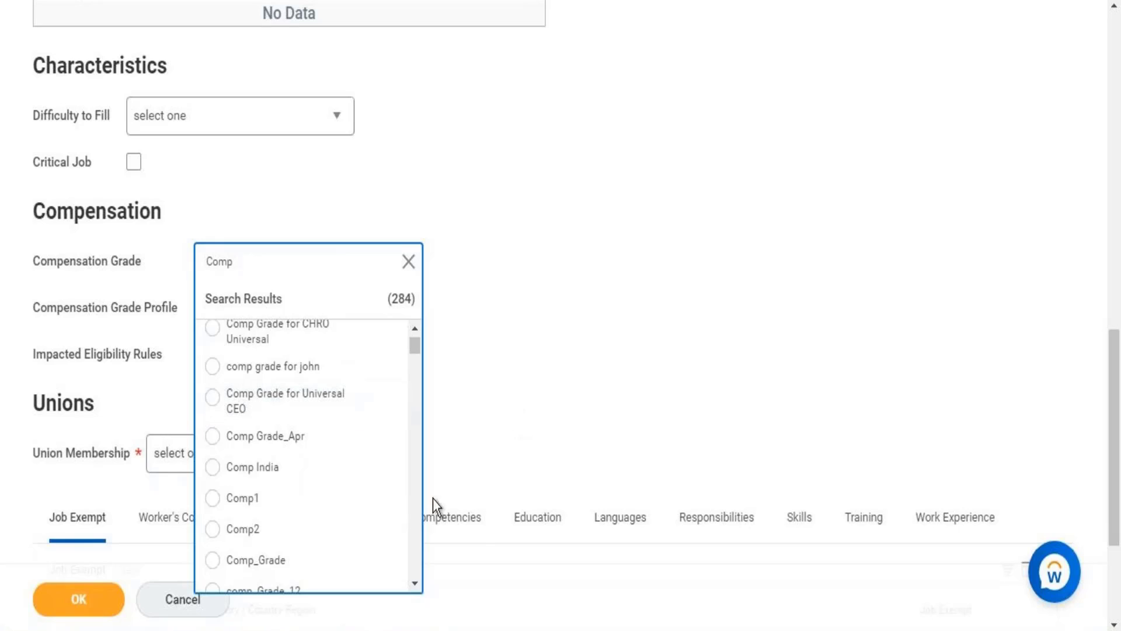
{"action": "left_click", "coordinate": [248, 478]}
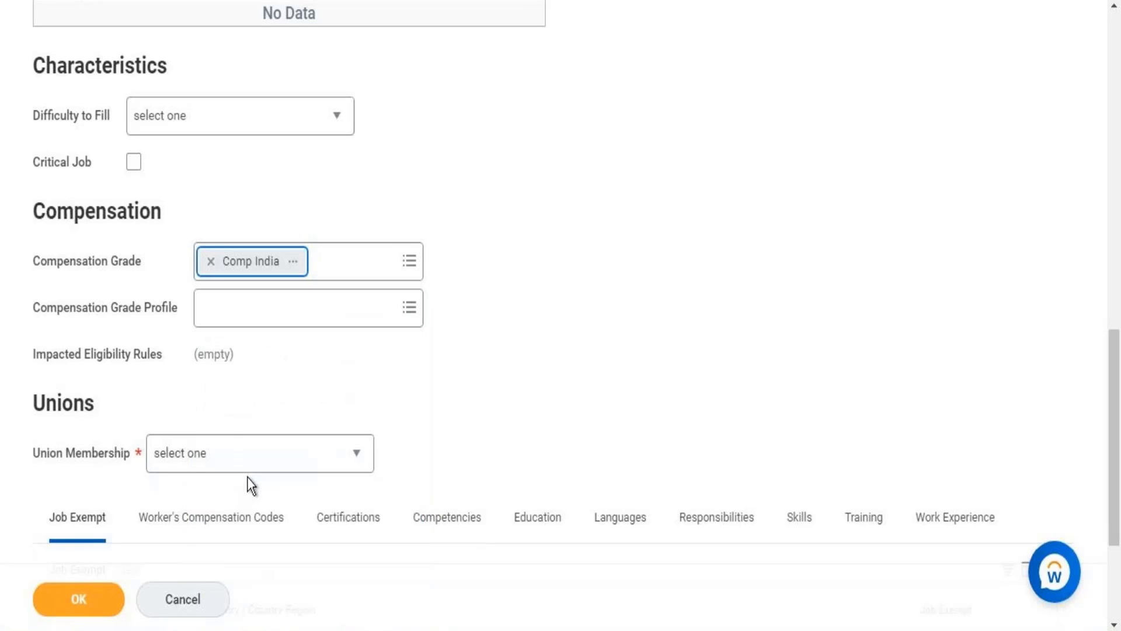
Add production manager as the Compensation Grade Profile.
{"action": "left_click", "coordinate": [269, 320]}
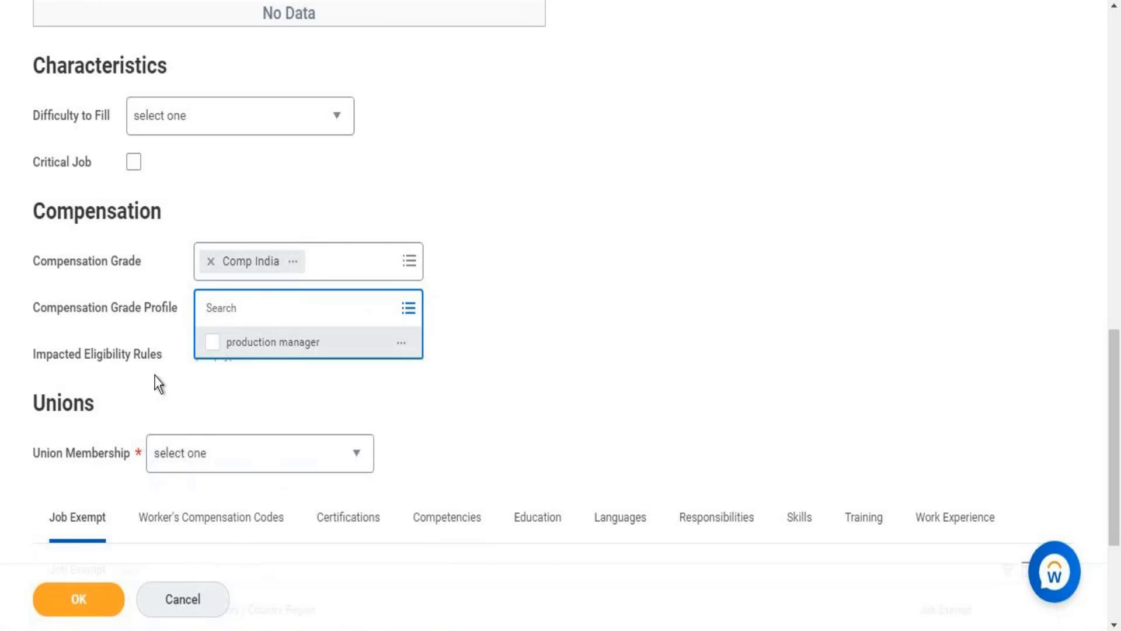
{"action": "left_click", "coordinate": [250, 348]}
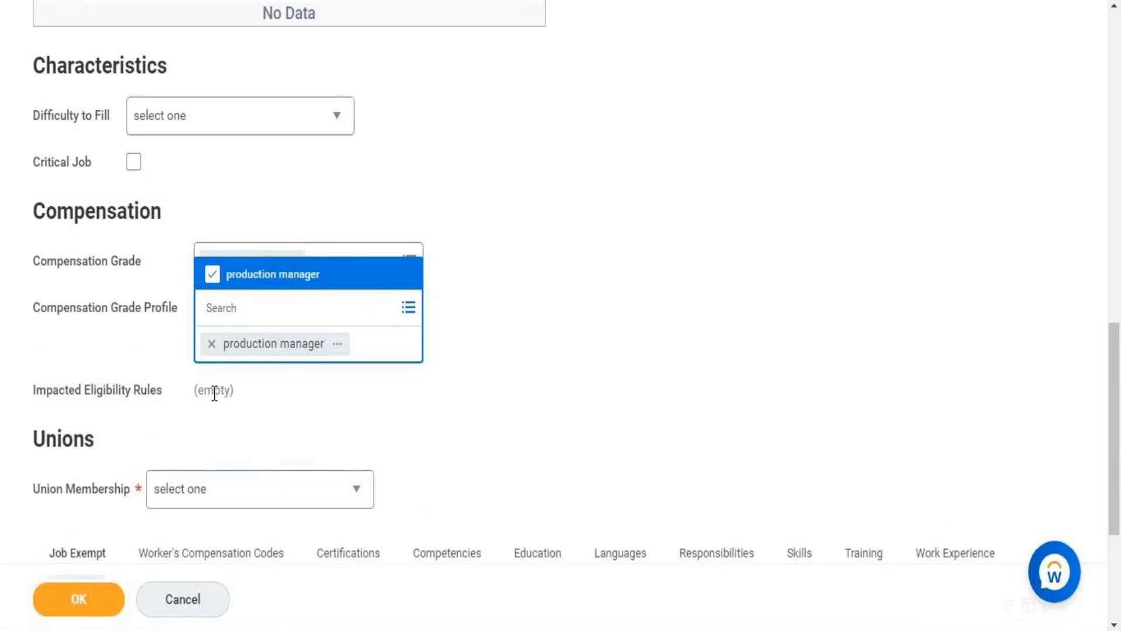
{"action": "left_click", "coordinate": [237, 392]}
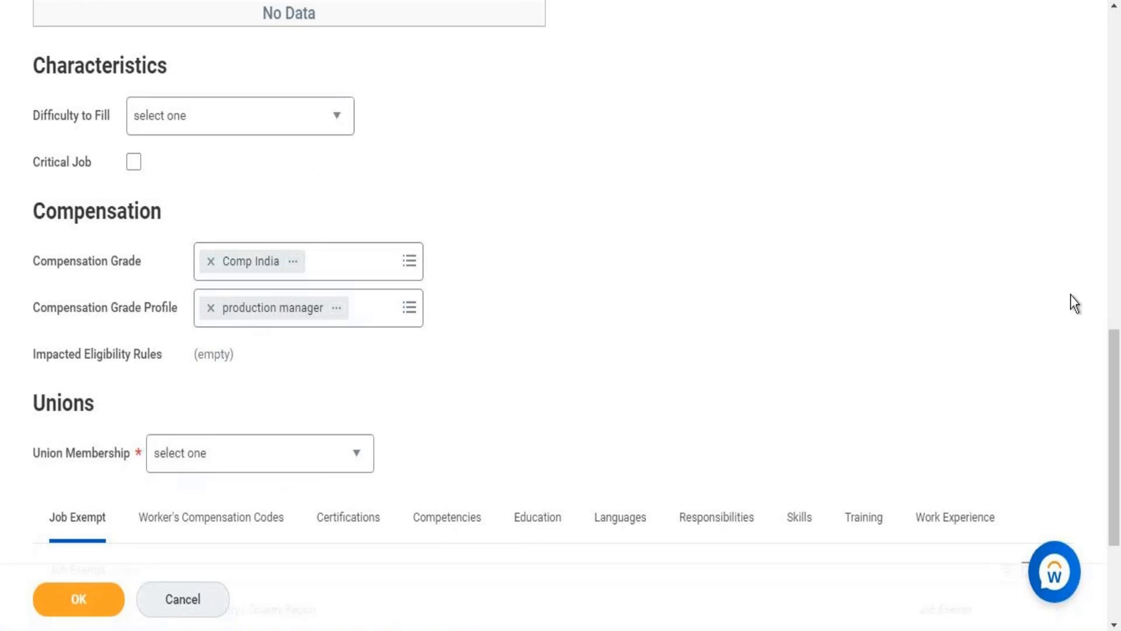
Show the Worker's Compensation Codes section and set Union Membership to Not Allowed.
{"action": "left_click_drag", "start_coordinate": [1115, 358], "coordinate": [1100, 408]}
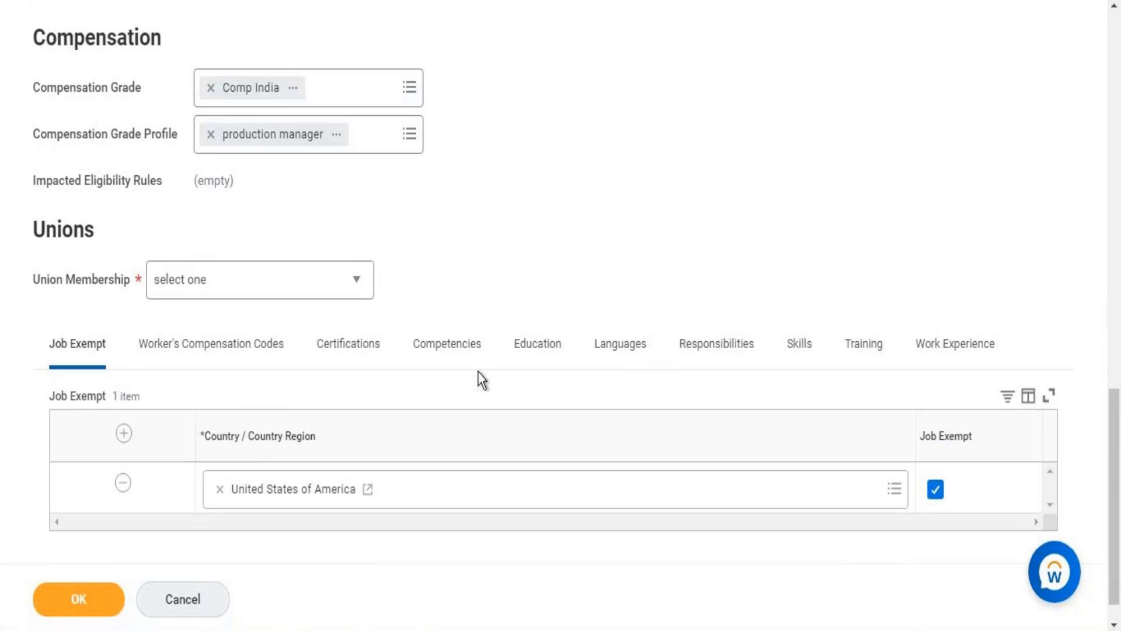
{"action": "left_click", "coordinate": [193, 350]}
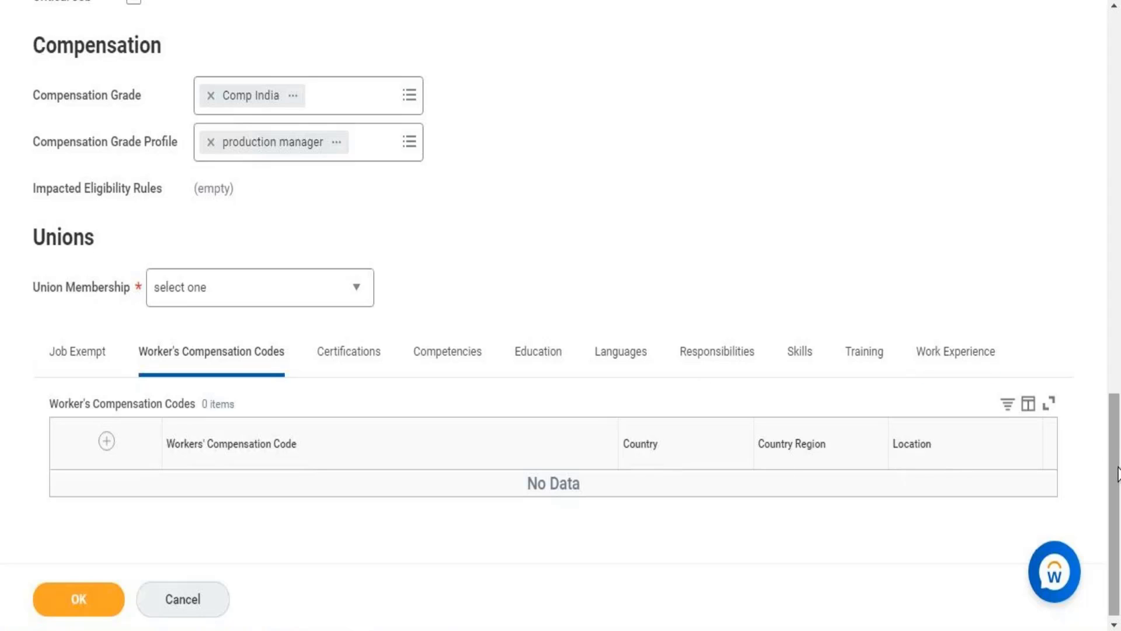
{"action": "scroll", "coordinate": [1114, 483], "scroll_direction": "down", "scroll_amount": 1}
{"action": "mouse_move", "coordinate": [1114, 482]}
{"action": "left_mouse_down"}
{"action": "mouse_move", "coordinate": [1119, 93]}
{"action": "mouse_move", "coordinate": [1113, 500]}
{"action": "left_mouse_up"}
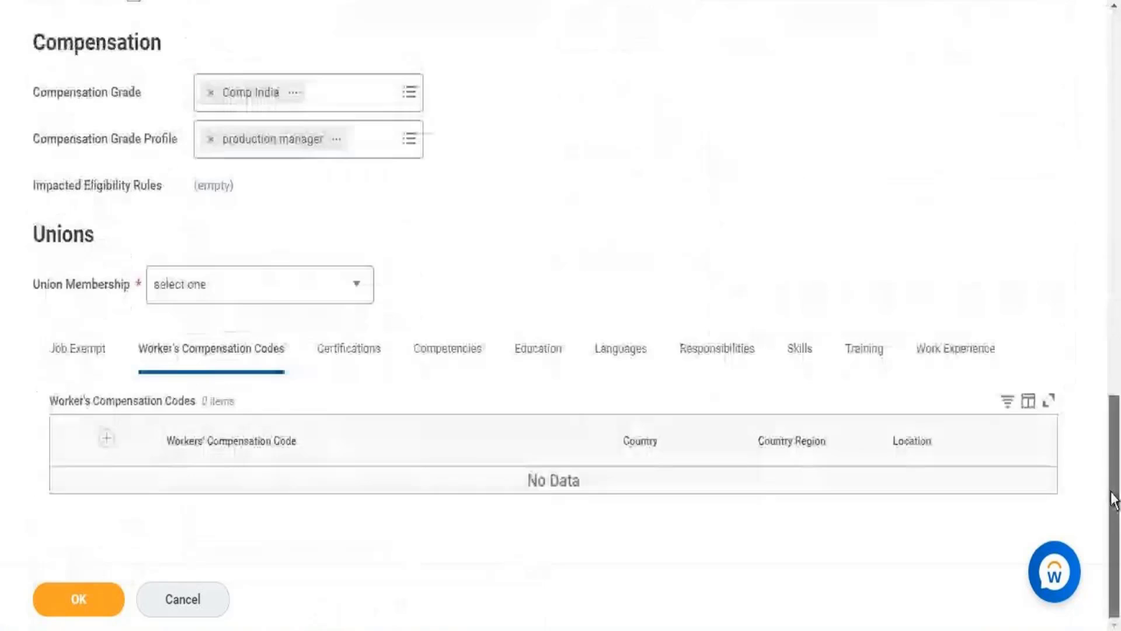
{"action": "left_click", "coordinate": [294, 297]}
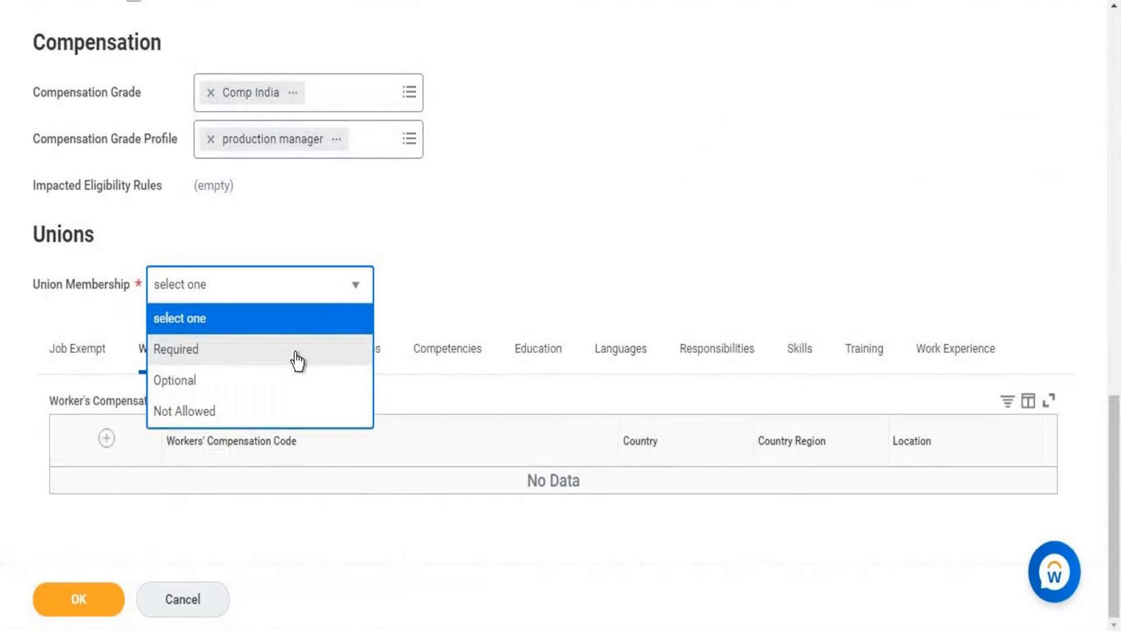
{"action": "left_click", "coordinate": [296, 353]}
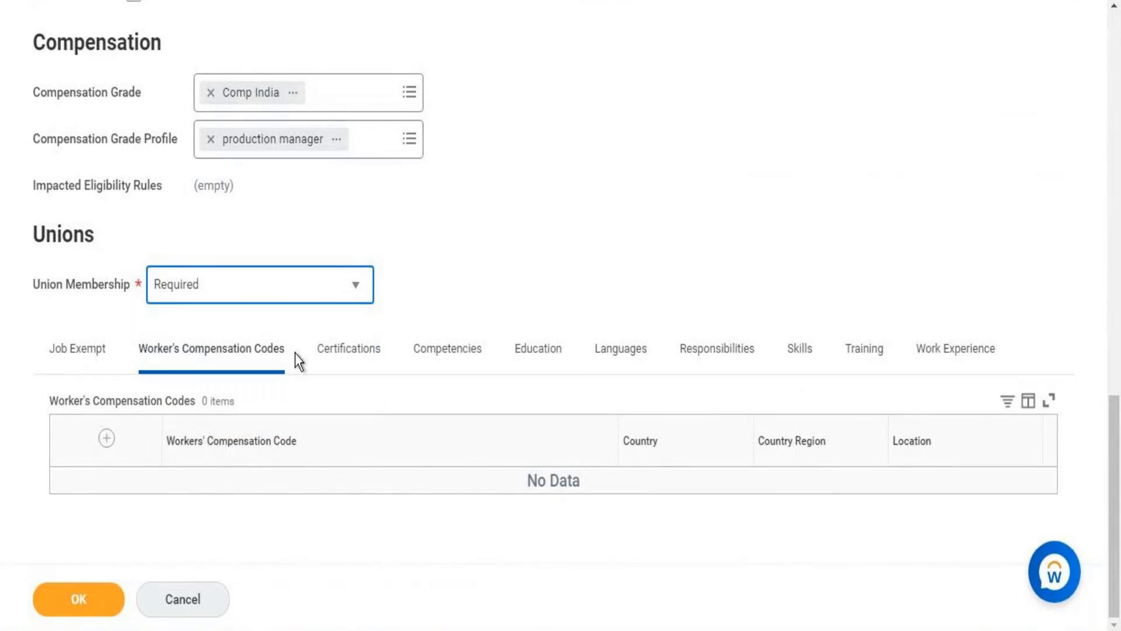
{"action": "left_click", "coordinate": [297, 301]}
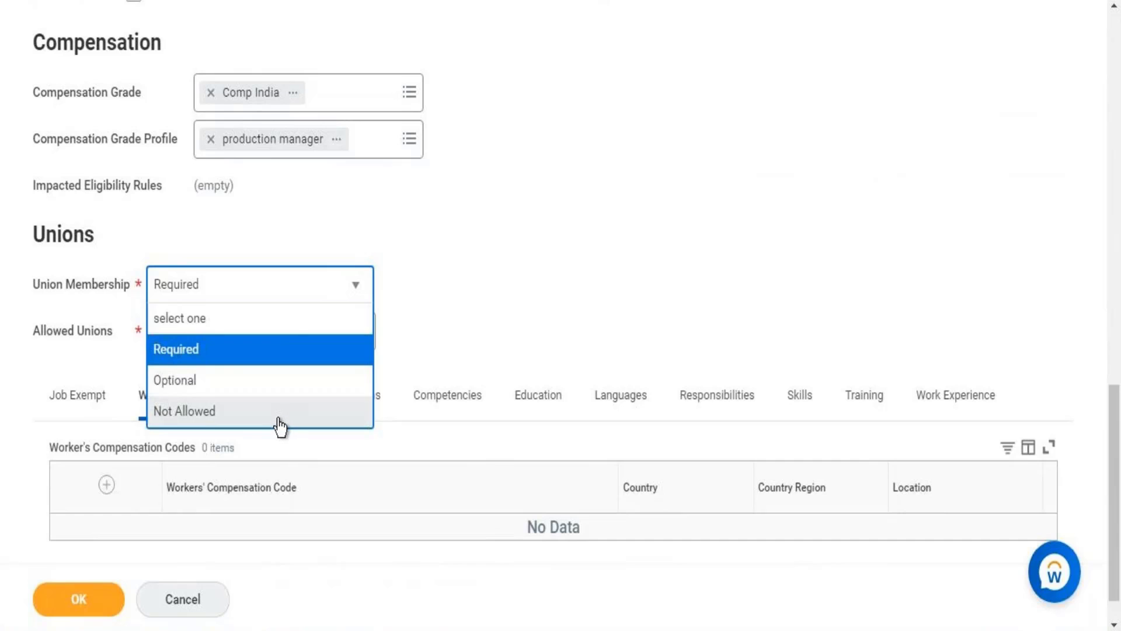
{"action": "left_click", "coordinate": [279, 423]}
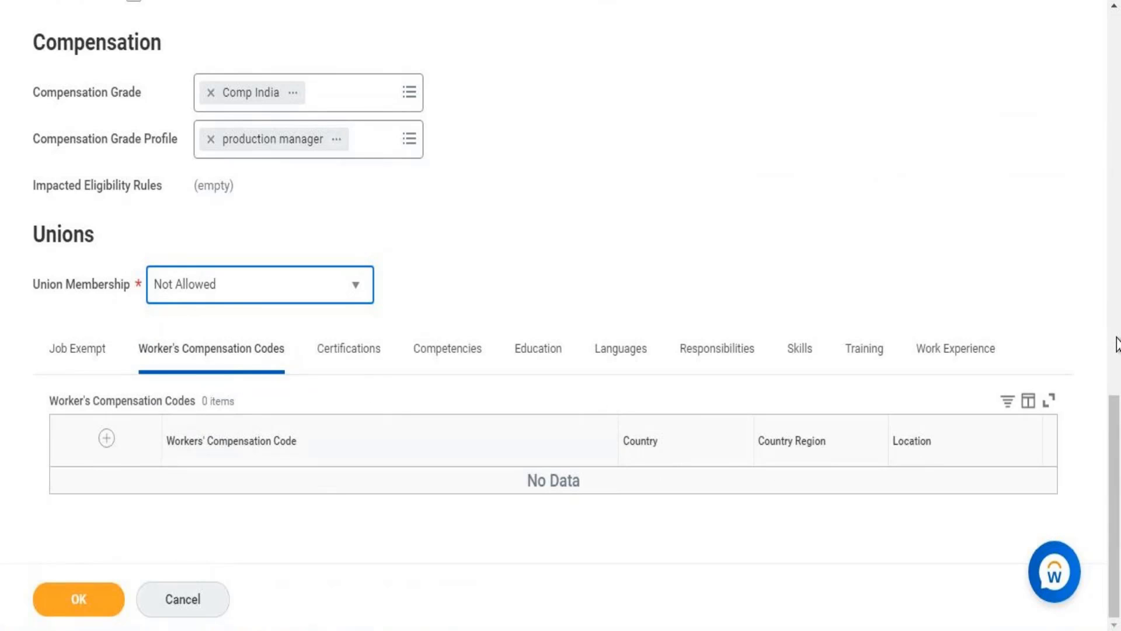
Submit the new Compensation Analyst job profile without a job profile summary or description.
{"action": "left_click_drag", "start_coordinate": [1113, 443], "coordinate": [1117, 12]}
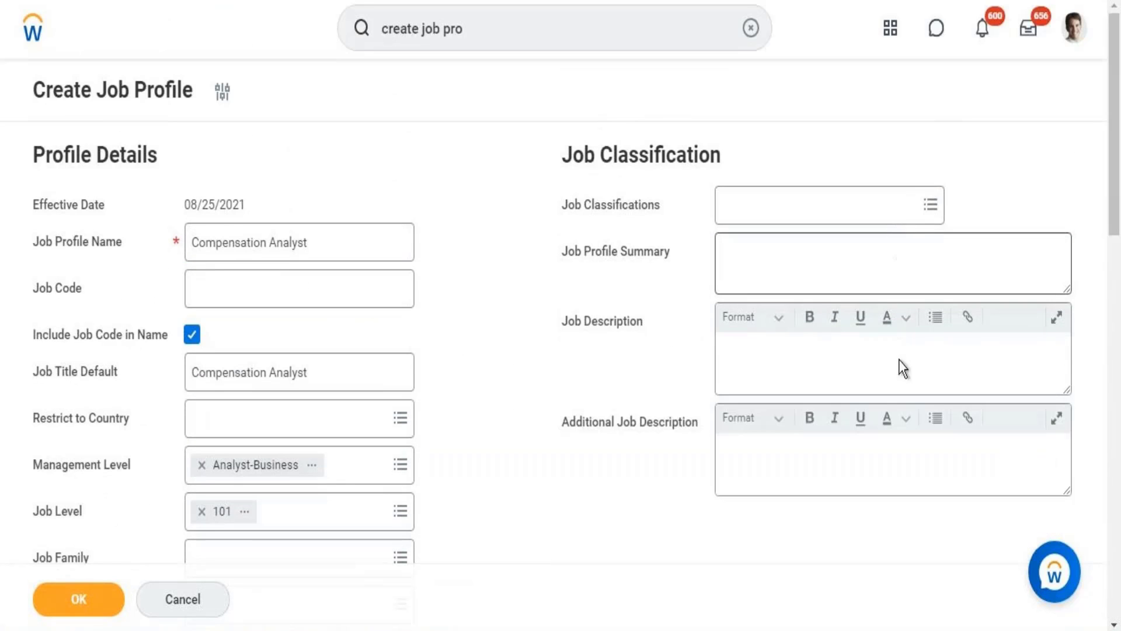
{"action": "left_click", "coordinate": [902, 259]}
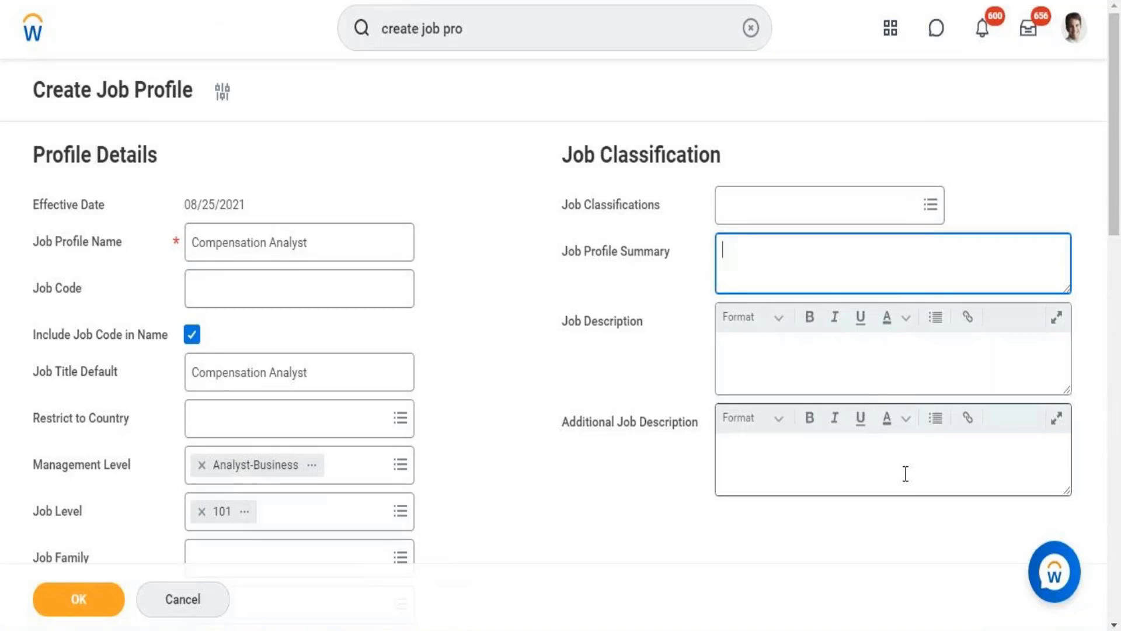
{"action": "left_click", "coordinate": [906, 244]}
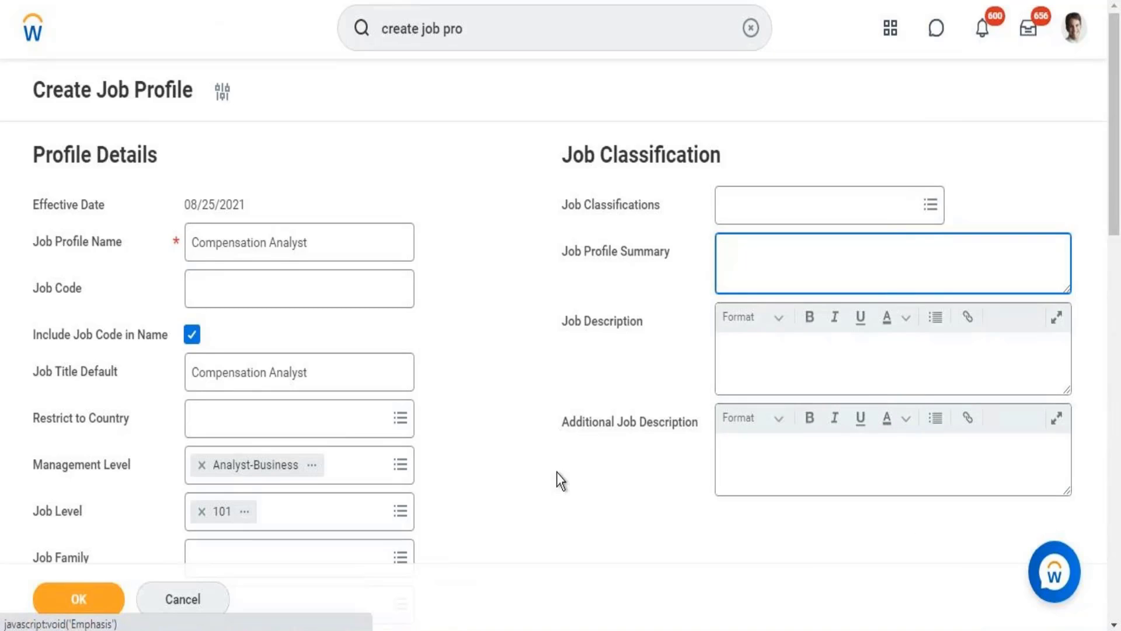
{"action": "left_click", "coordinate": [233, 474]}
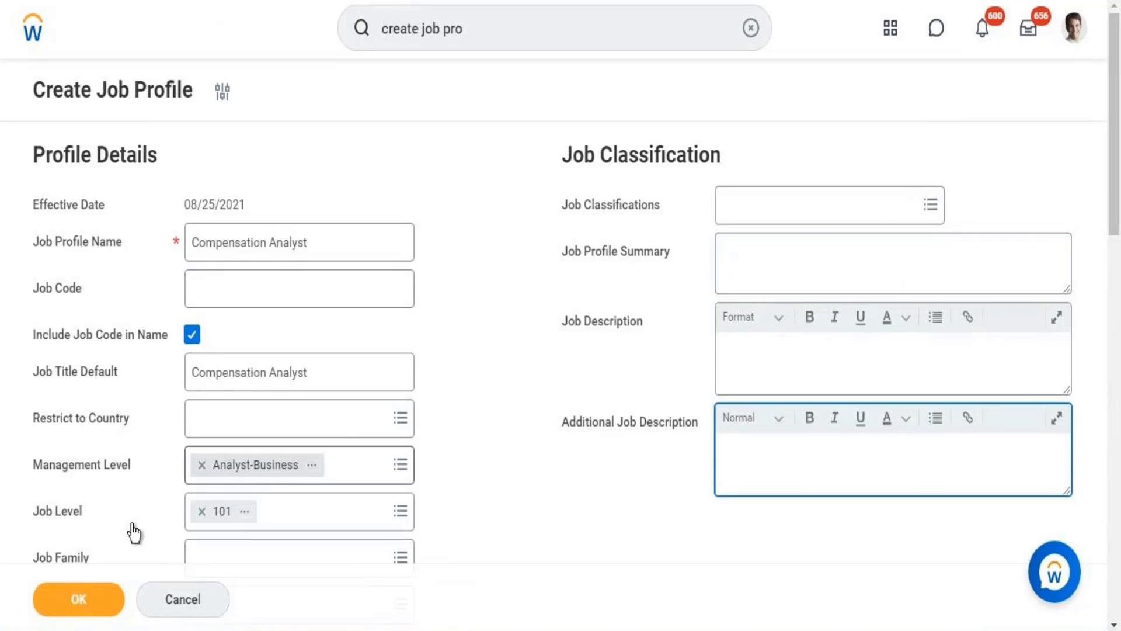
{"action": "left_click", "coordinate": [91, 613]}
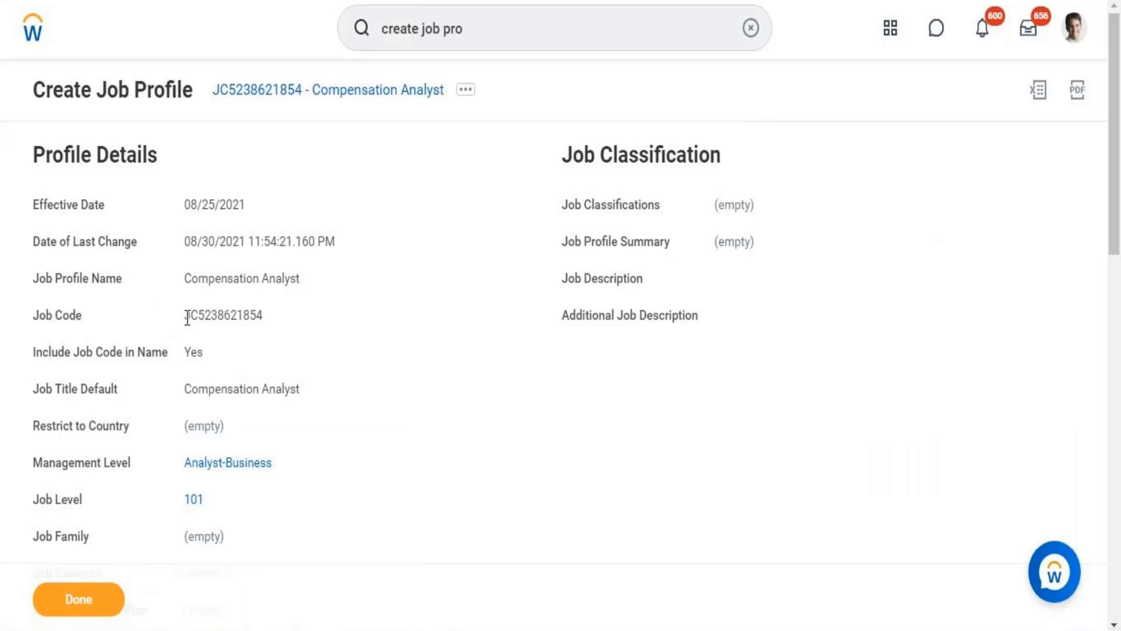
Examine the job code in the profile details of the created Compensation Analyst job profile.
{"action": "left_click_drag", "start_coordinate": [185, 316], "coordinate": [270, 325]}
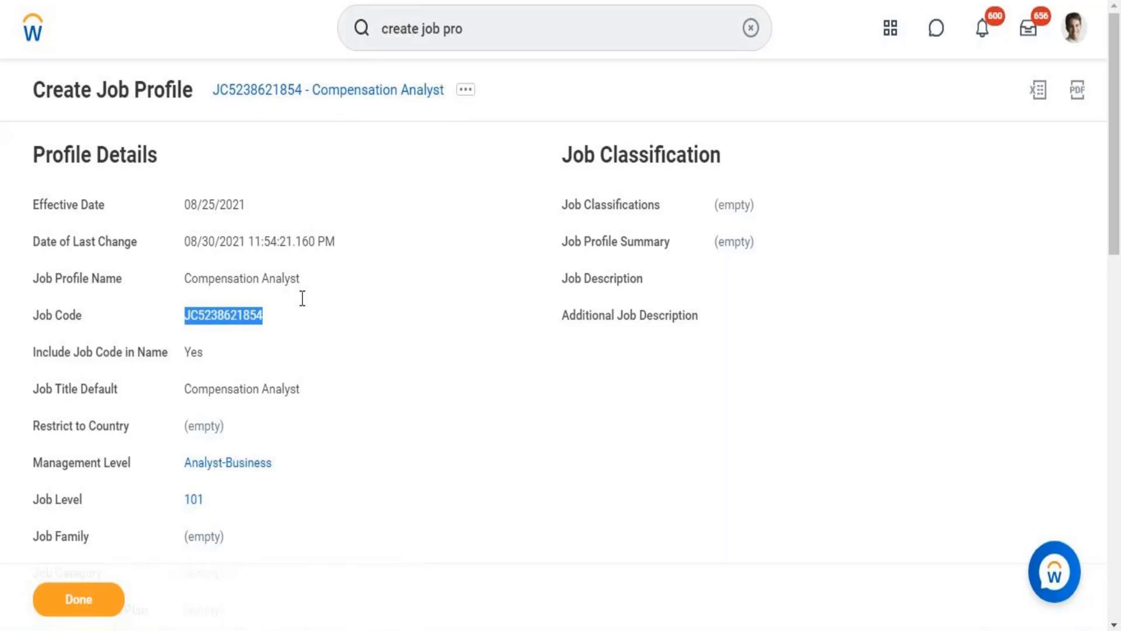
{"action": "left_click", "coordinate": [281, 451]}
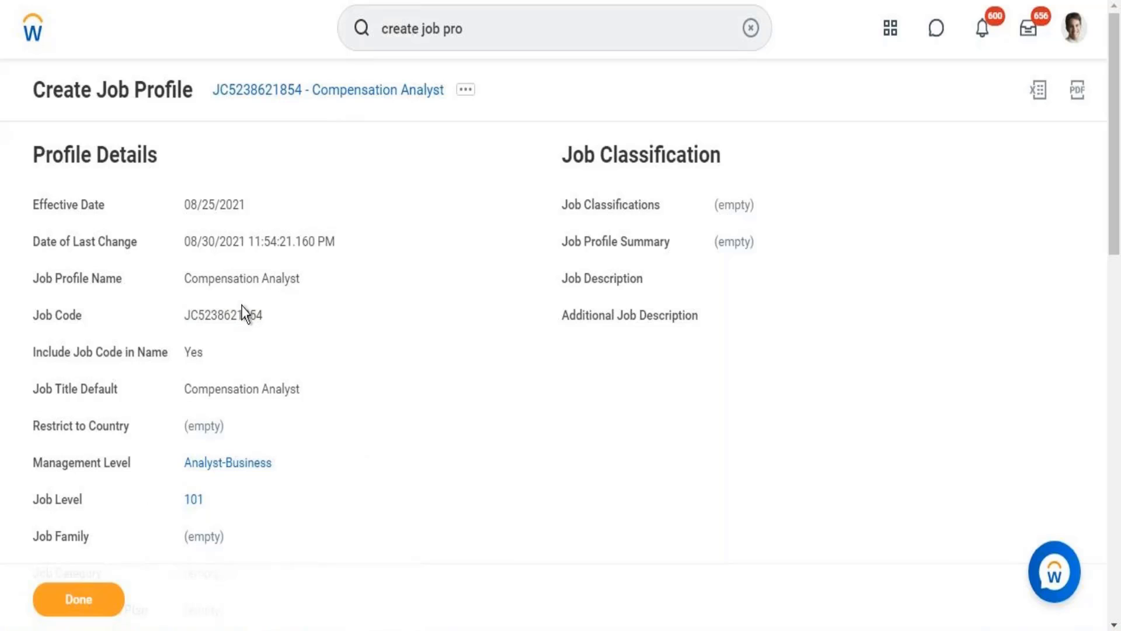
{"action": "left_click_drag", "start_coordinate": [182, 318], "coordinate": [261, 318]}
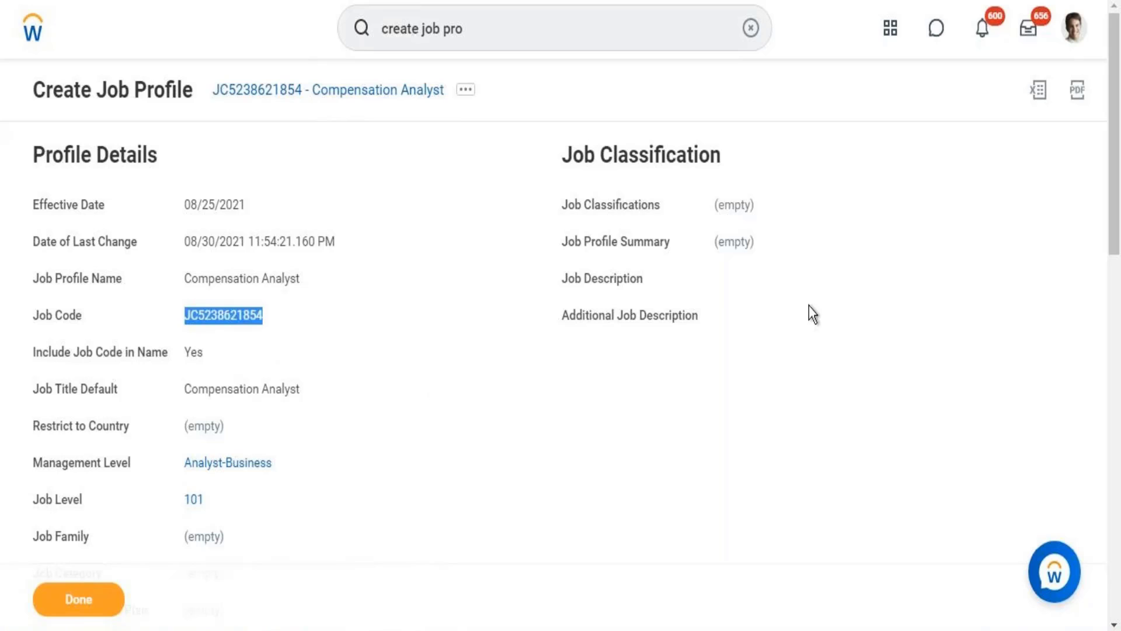
{"action": "left_click", "coordinate": [1075, 209]}
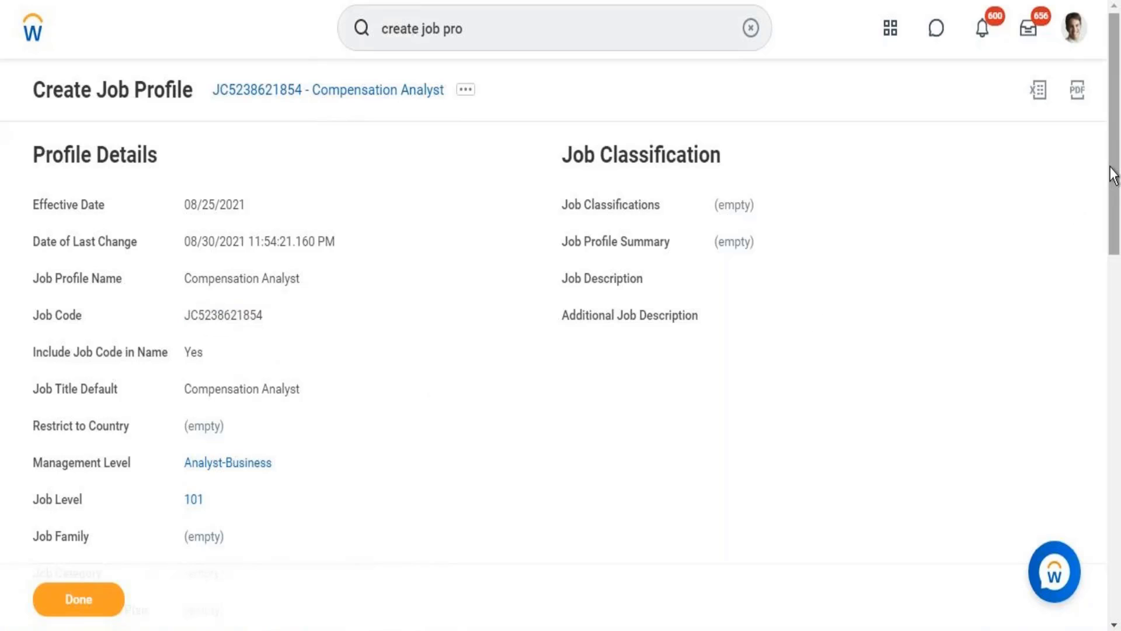
{"action": "left_click_drag", "start_coordinate": [1114, 175], "coordinate": [1103, 127]}
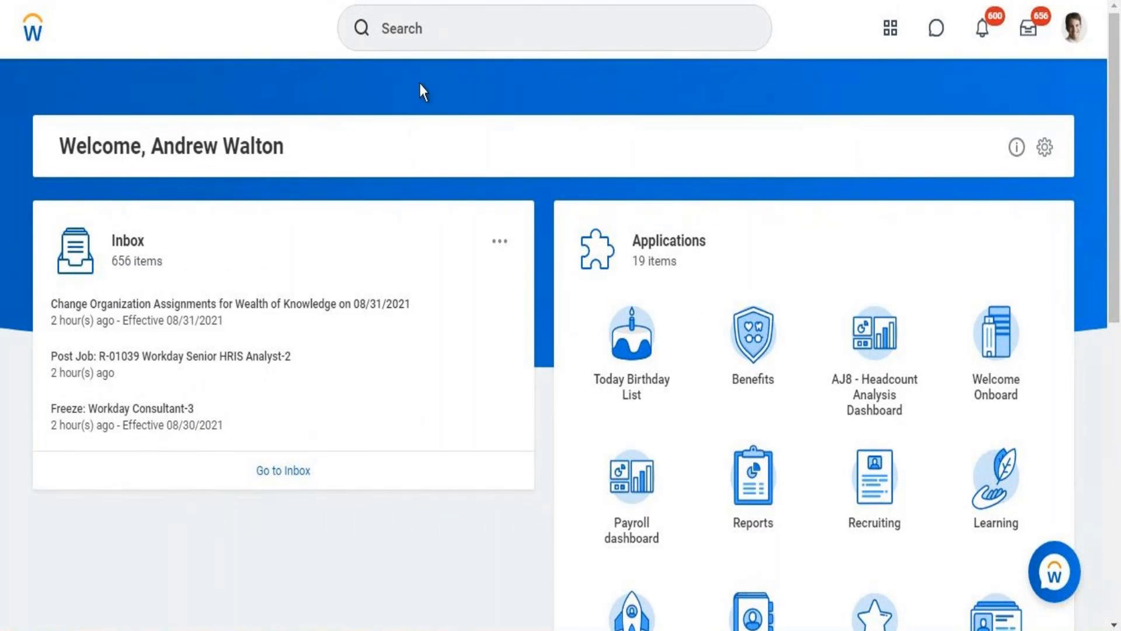
Search for "create position" from the home page and open the Create Position task.
{"action": "left_click", "coordinate": [428, 39]}
{"action": "type", "text": "create"}
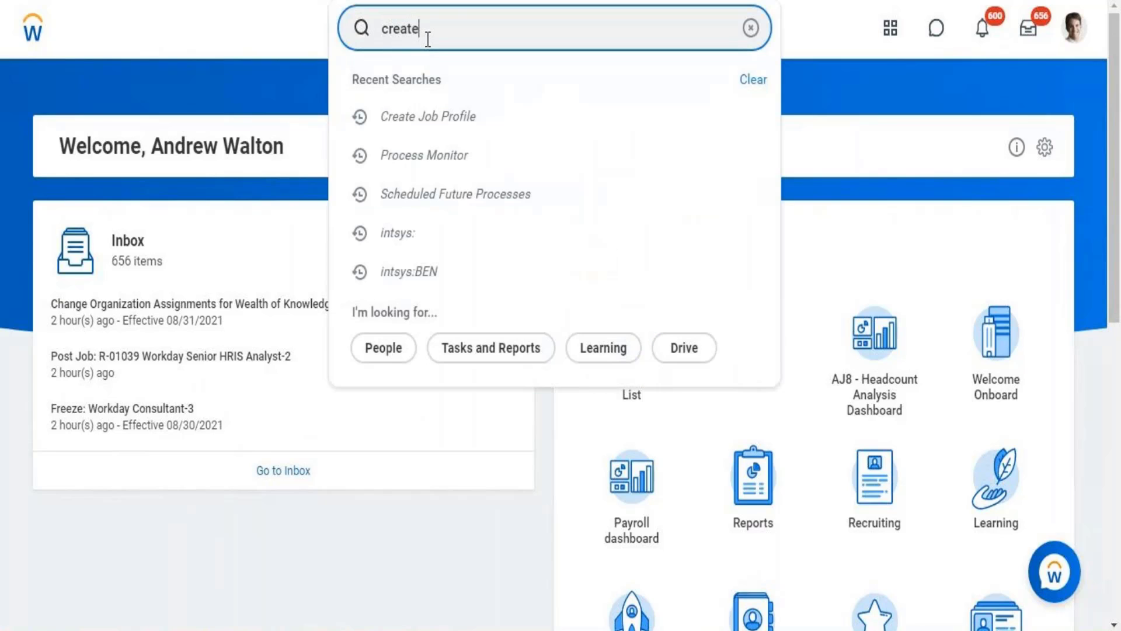
{"action": "type", "text": " position"}
{"action": "key", "text": "Return"}
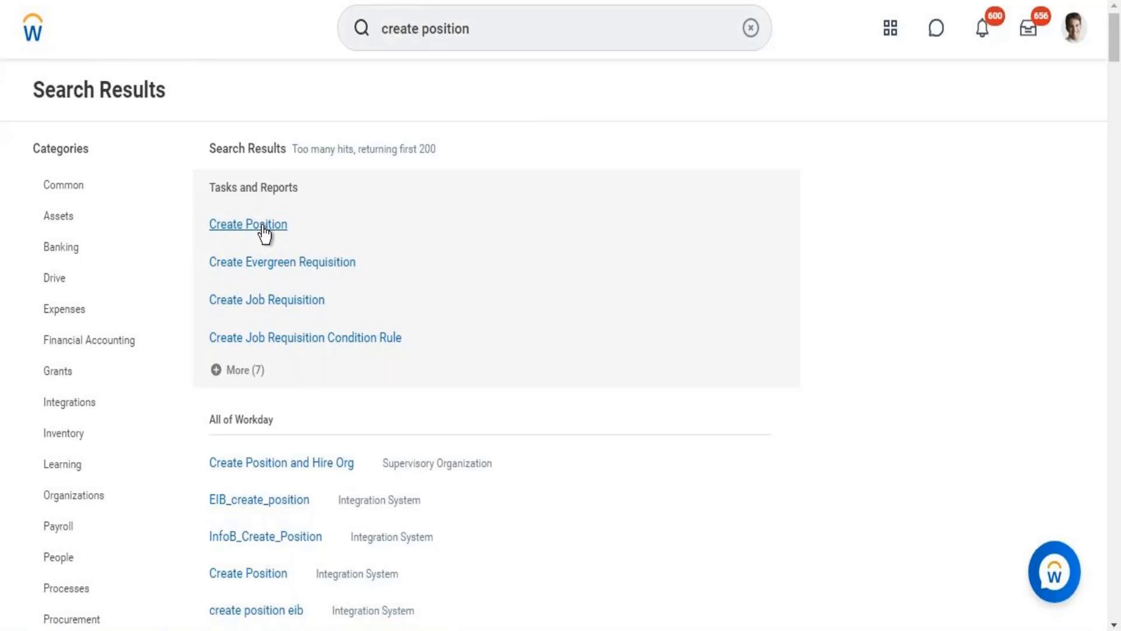
{"action": "left_click", "coordinate": [262, 221]}
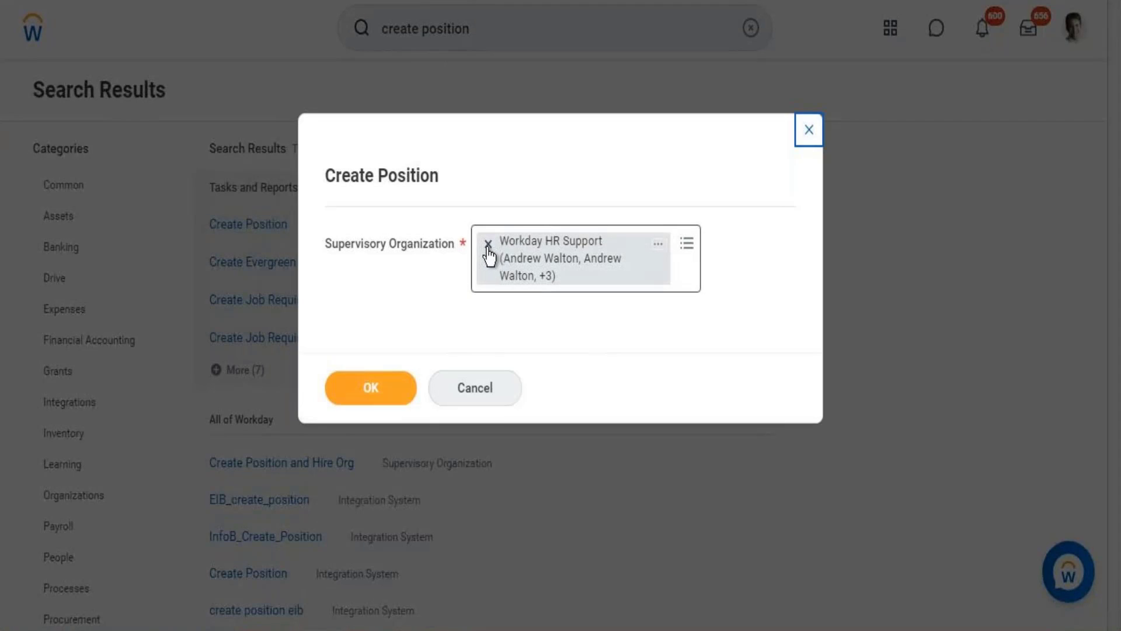
Replace the supervisory organization with Workday HR Information Systems and continue to the position form.
{"action": "left_click", "coordinate": [487, 246]}
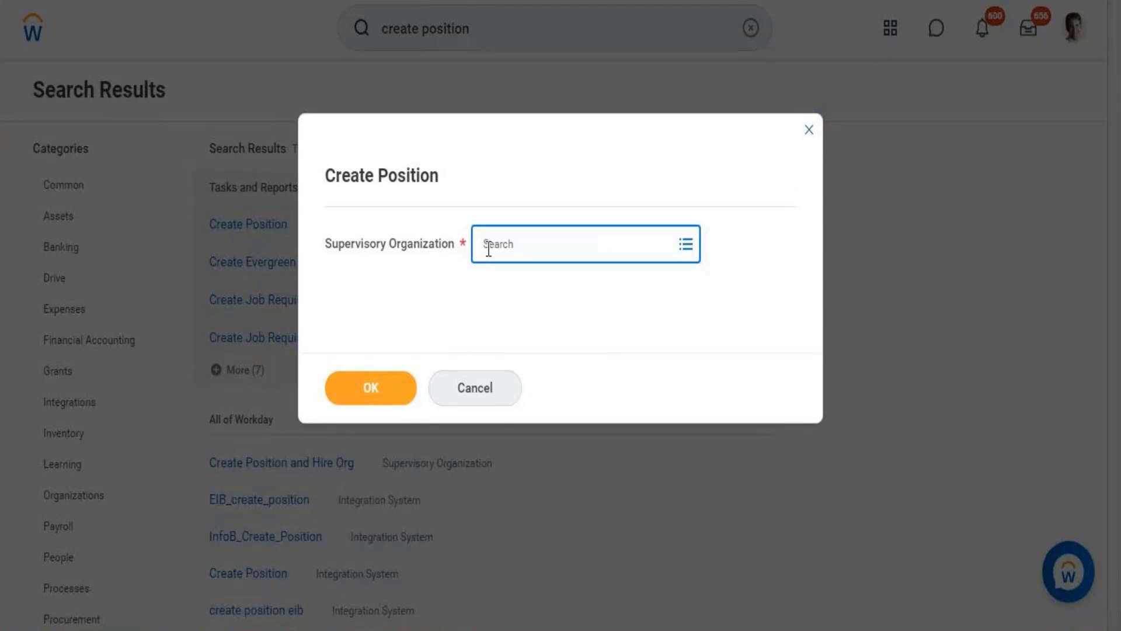
{"action": "type", "text": "Workdayh"}
{"action": "key", "text": "BackSpace"}
{"action": "type", "text": "HR"}
{"action": "key", "text": "Return"}
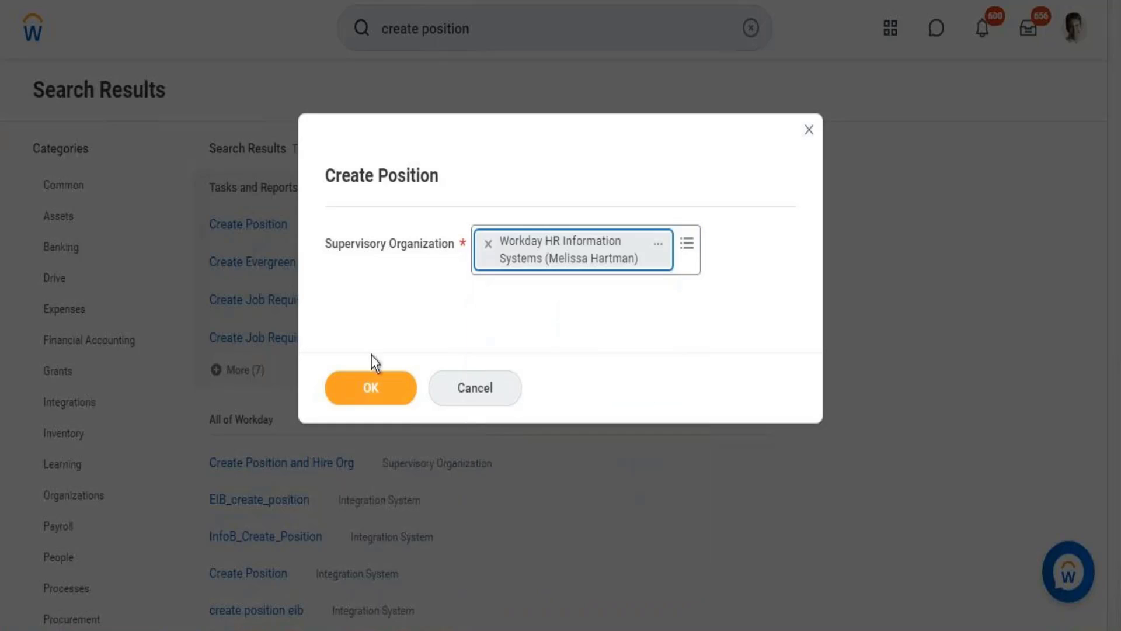
{"action": "left_click", "coordinate": [370, 398]}
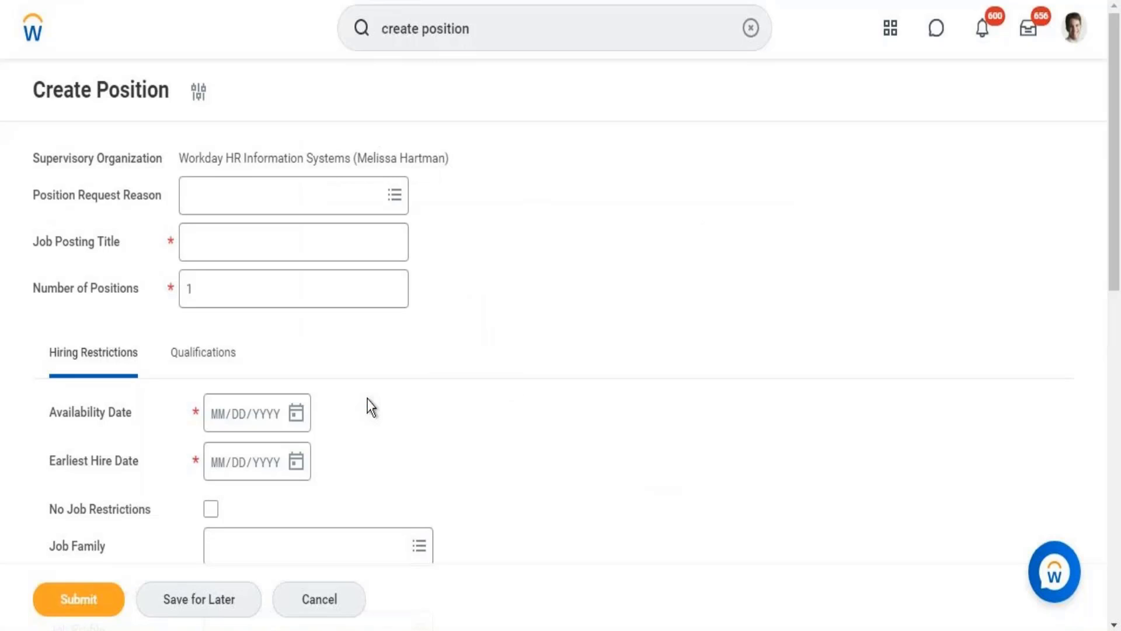
Enter "Compensation Specialist" as the Job Posting Title of the new position.
{"action": "left_click", "coordinate": [195, 248]}
{"action": "type", "text": "Compen"}
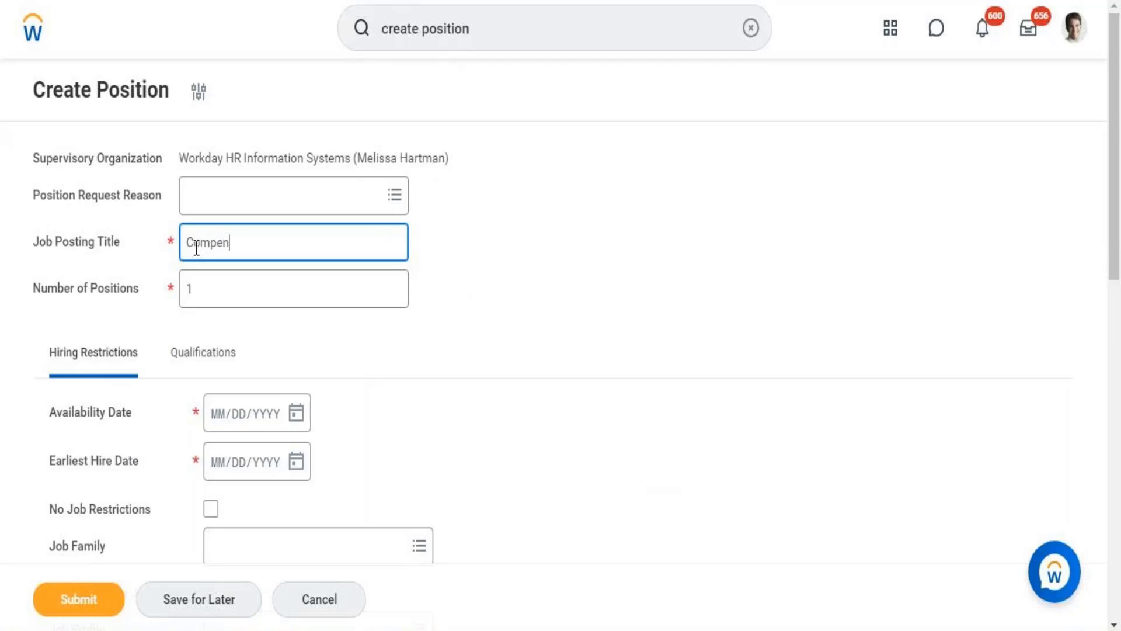
{"action": "type", "text": "sation Specialist"}
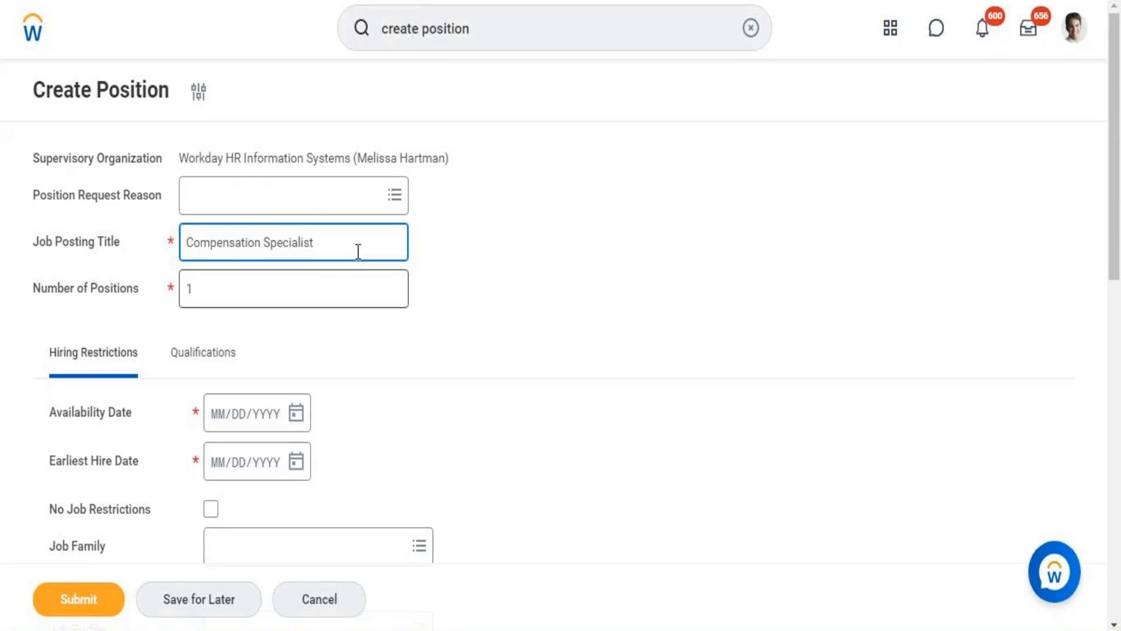
Set the Position Request Reason to Create Position > Position Request > KONE - New Position.
{"action": "left_click", "coordinate": [300, 201]}
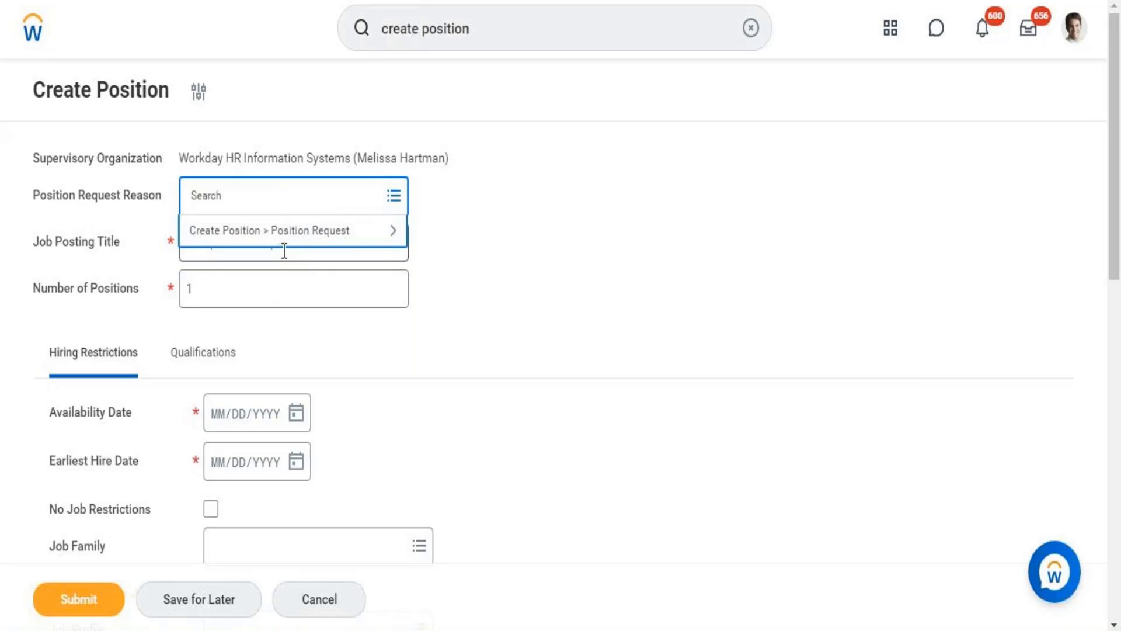
{"action": "left_click", "coordinate": [355, 232]}
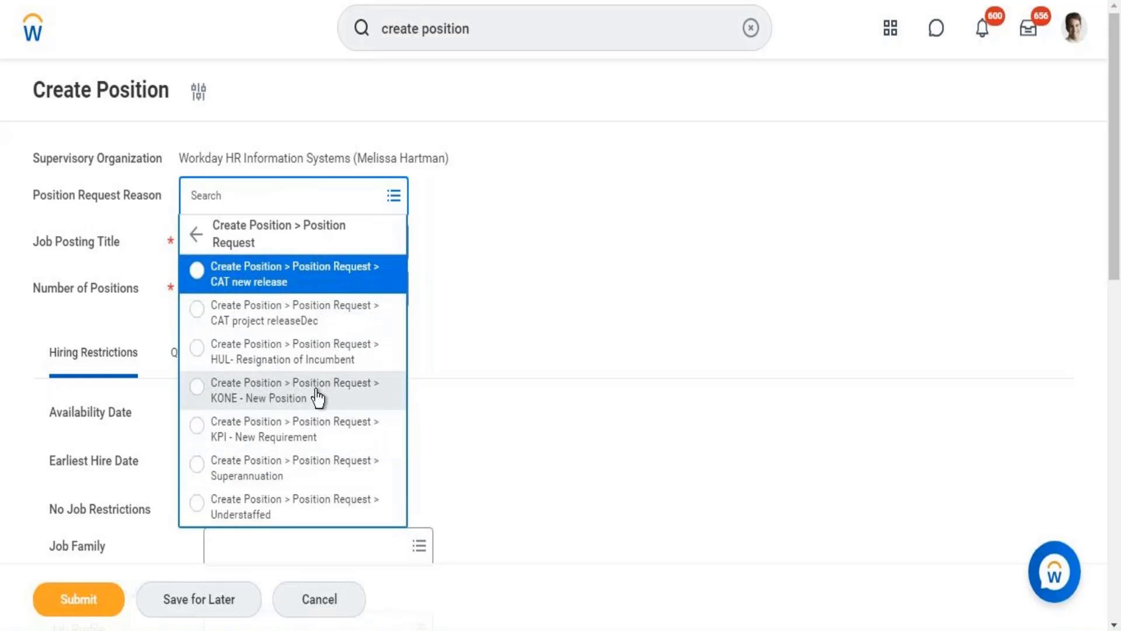
{"action": "left_click", "coordinate": [288, 395]}
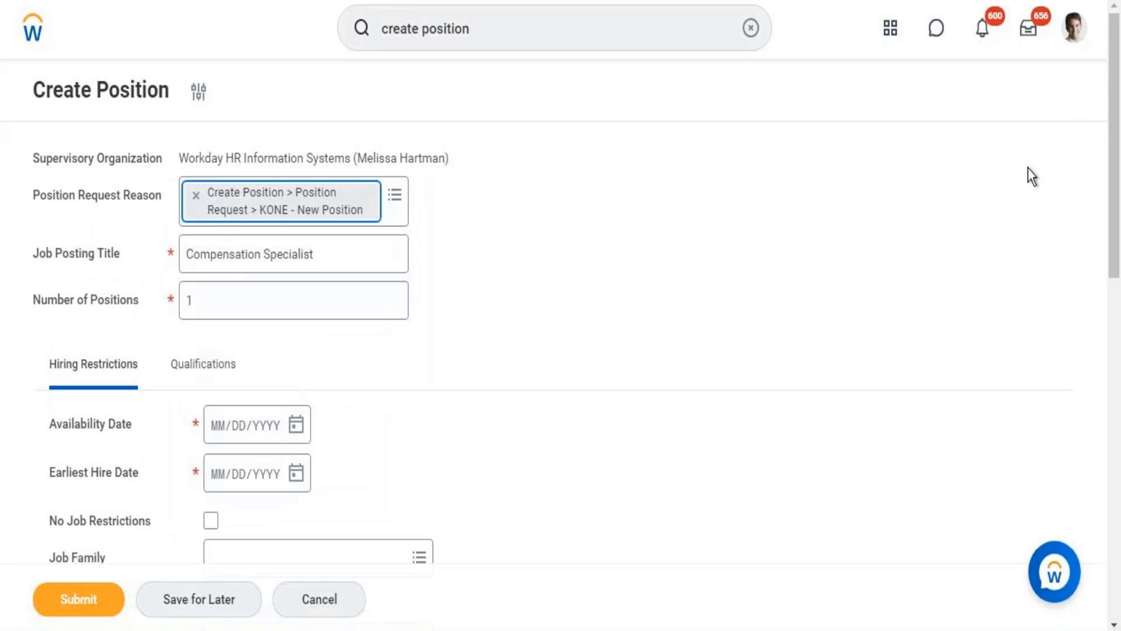
Copy the name of the created Compensation Analyst job profile and assign that profile as the position's Job Profile.
{"action": "left_click_drag", "start_coordinate": [1118, 92], "coordinate": [1117, 202]}
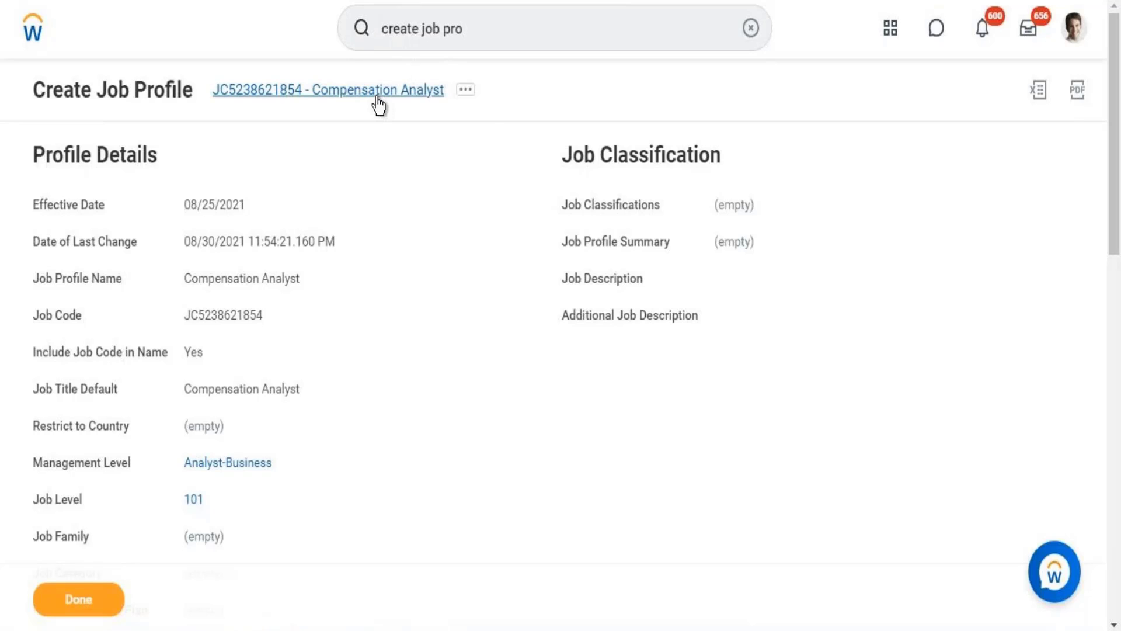
{"action": "right_click", "coordinate": [379, 104]}
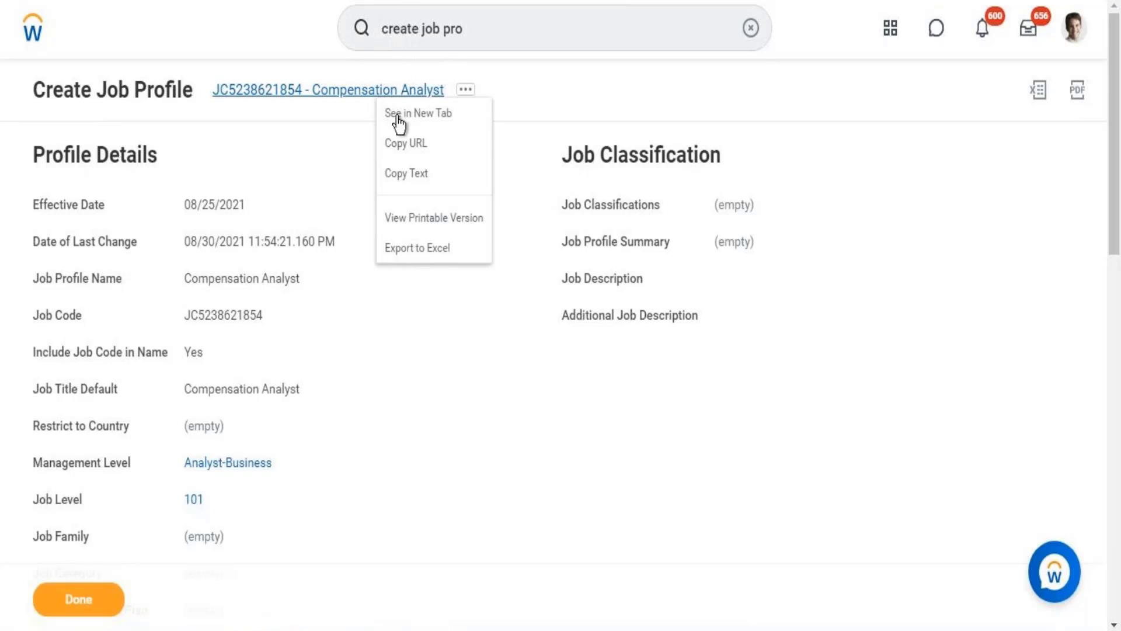
{"action": "left_click", "coordinate": [403, 175]}
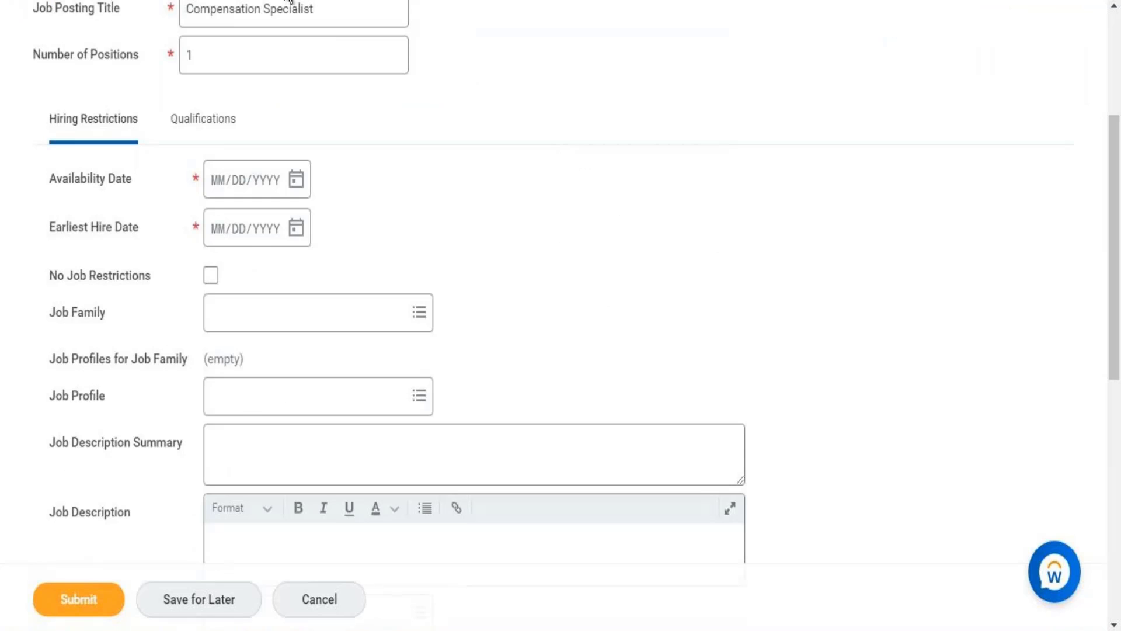
{"action": "left_click", "coordinate": [241, 404]}
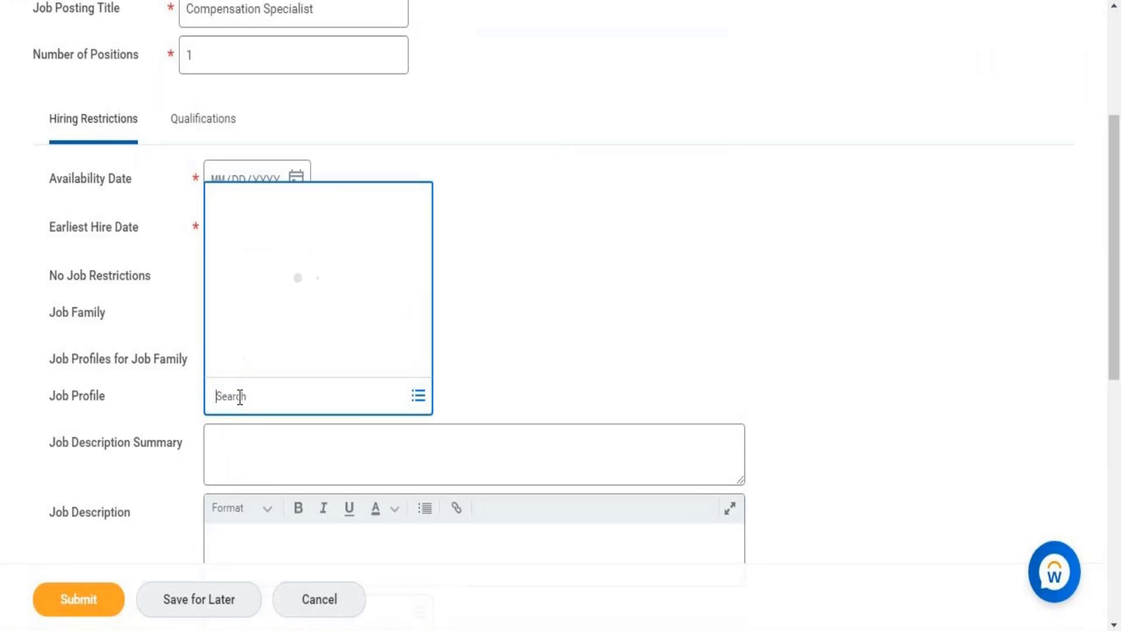
{"action": "key", "text": "ctrl+v"}
{"action": "key", "text": "Return"}
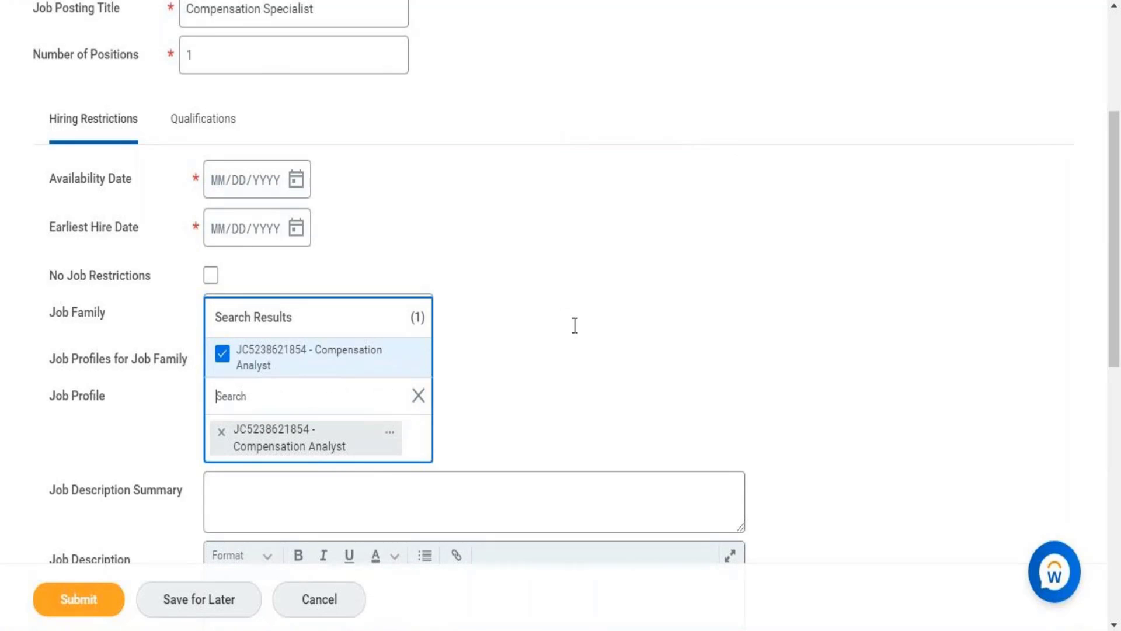
{"action": "left_click", "coordinate": [574, 327]}
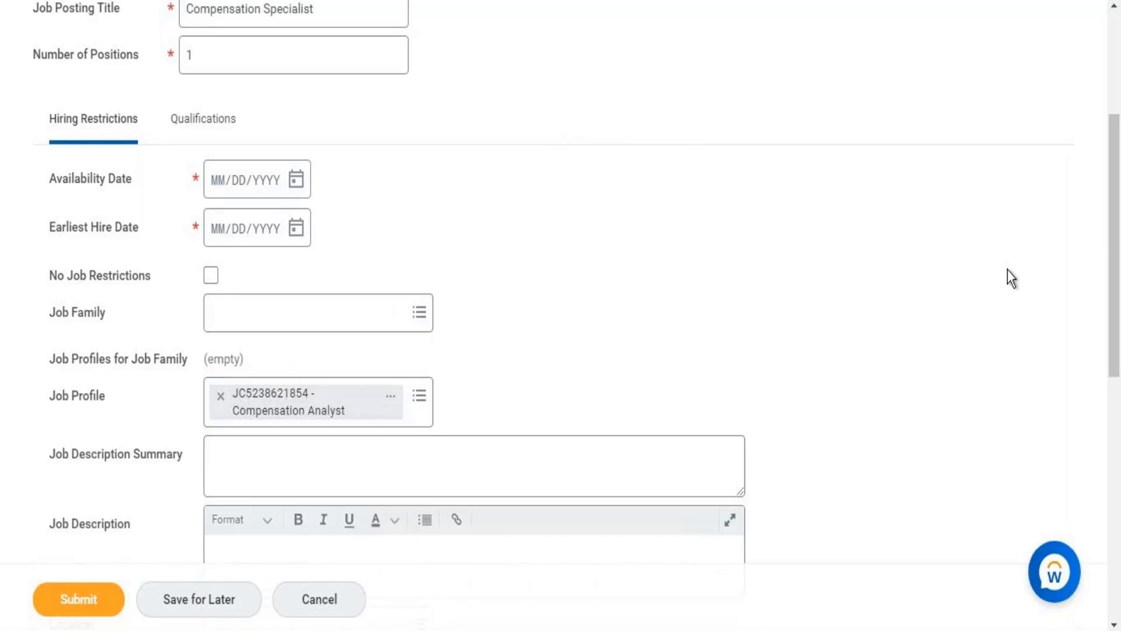
Flag the position as a Critical Job with Difficulty to Fill set to Very Difficult, and try to submit it.
{"action": "left_click_drag", "start_coordinate": [1117, 228], "coordinate": [1114, 483]}
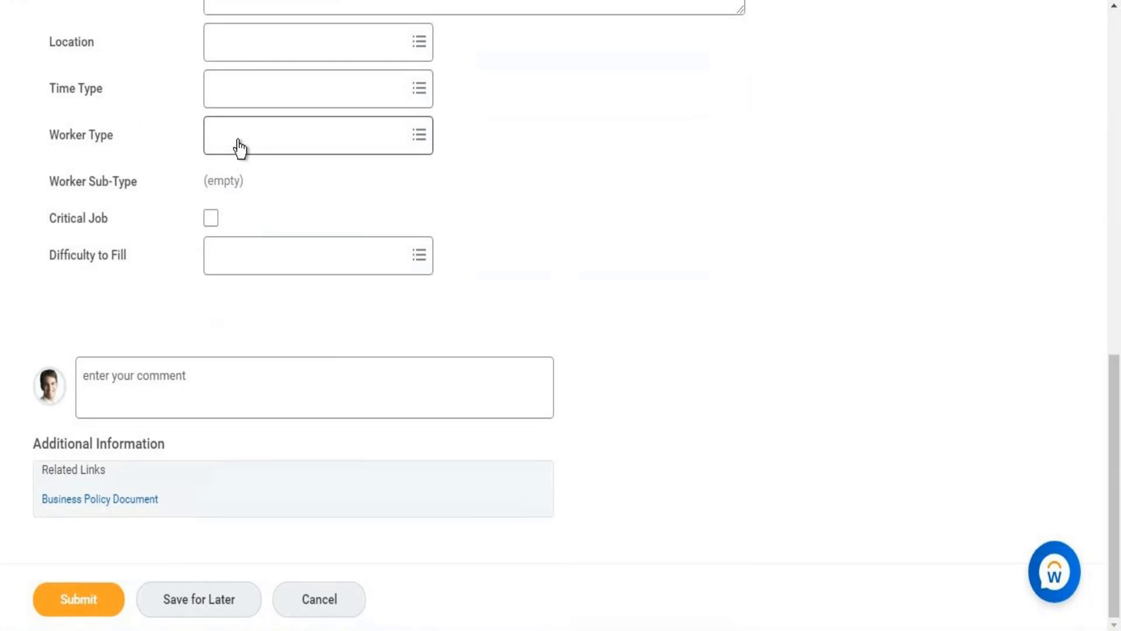
{"action": "left_click", "coordinate": [210, 220]}
{"action": "left_click", "coordinate": [248, 263]}
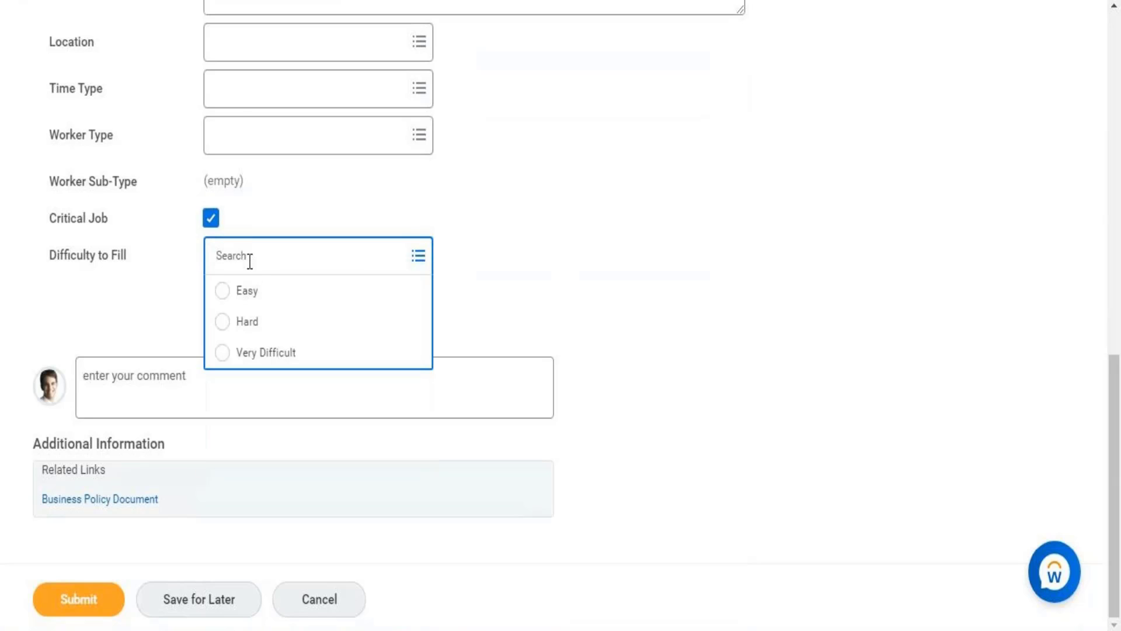
{"action": "left_click", "coordinate": [225, 354]}
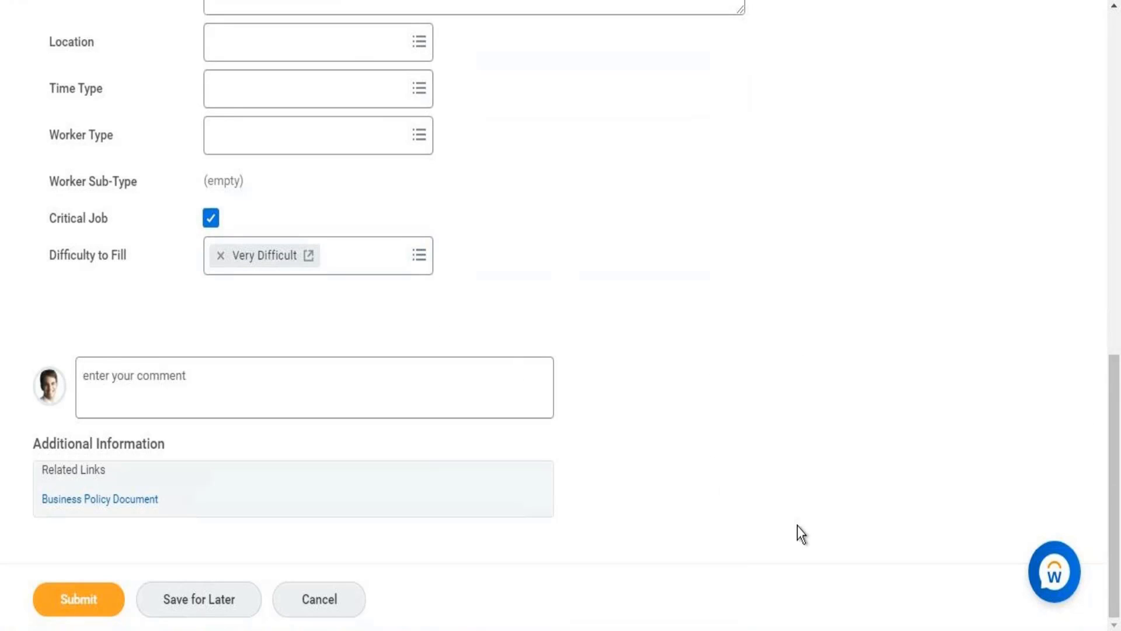
{"action": "left_click", "coordinate": [91, 606]}
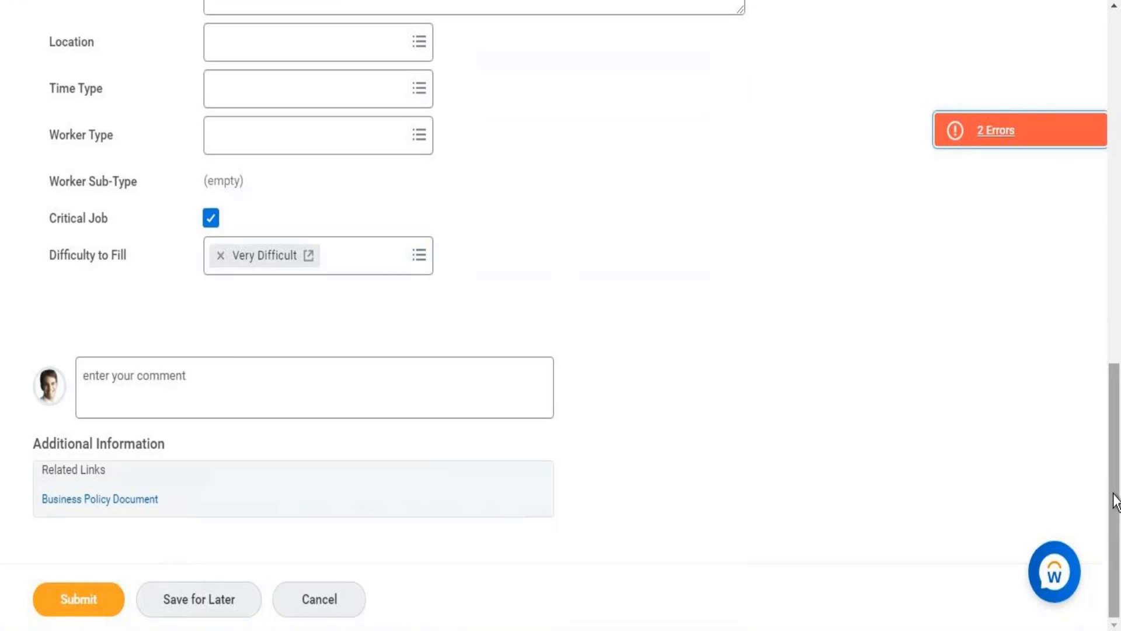
Set both the Availability Date and the Earliest Hire Date to 08/30/2021 and submit the position.
{"action": "left_click_drag", "start_coordinate": [1114, 501], "coordinate": [1104, 243]}
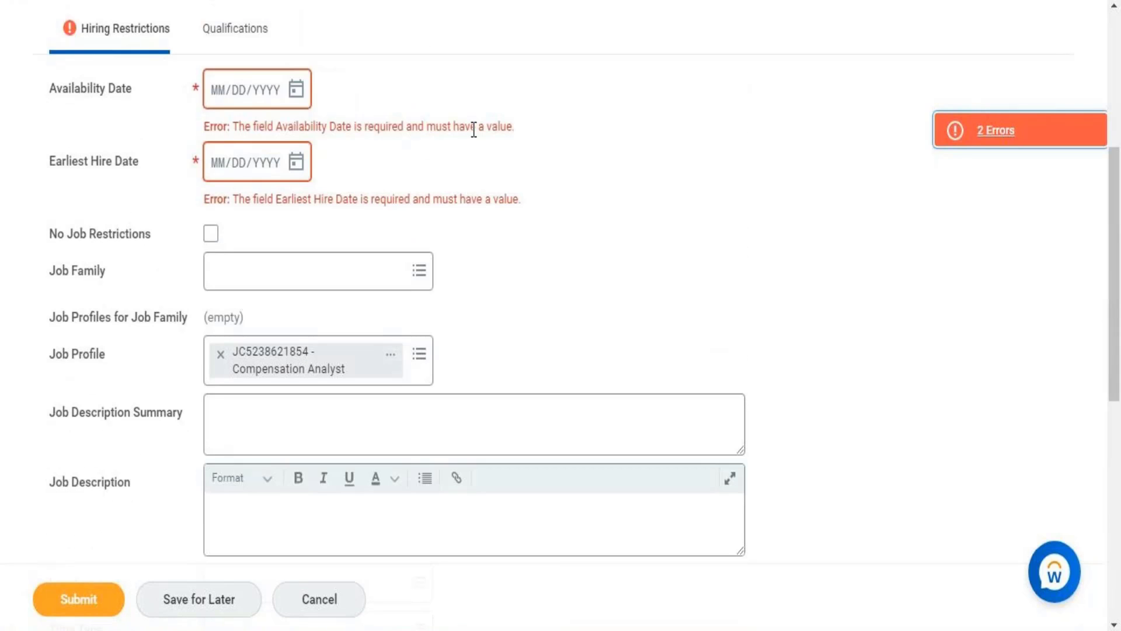
{"action": "left_click", "coordinate": [291, 95]}
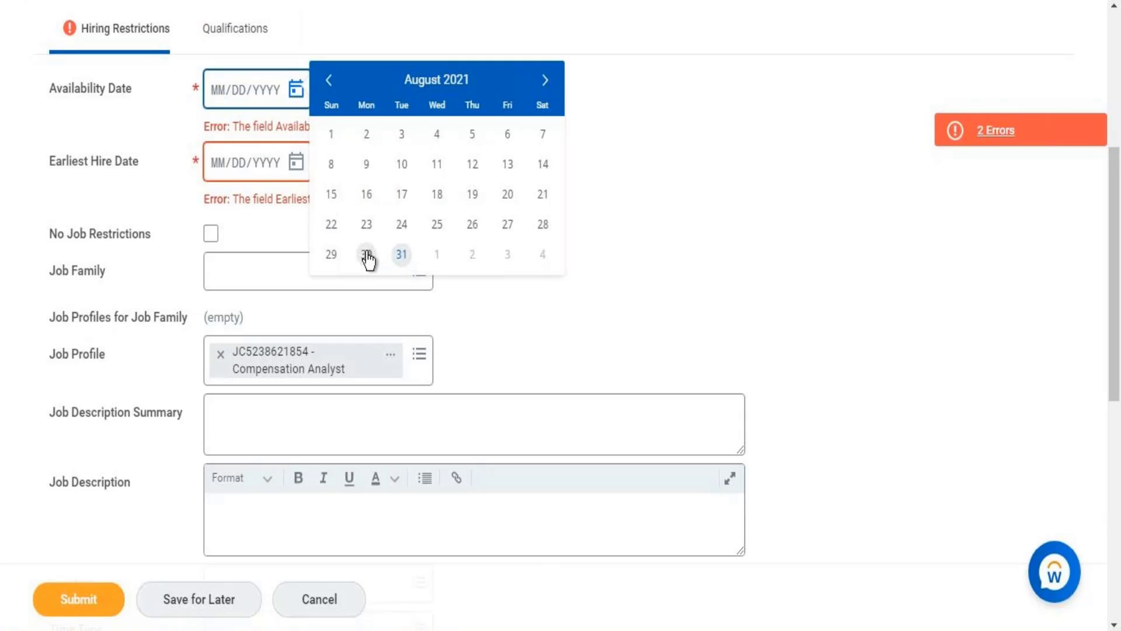
{"action": "left_click", "coordinate": [366, 255]}
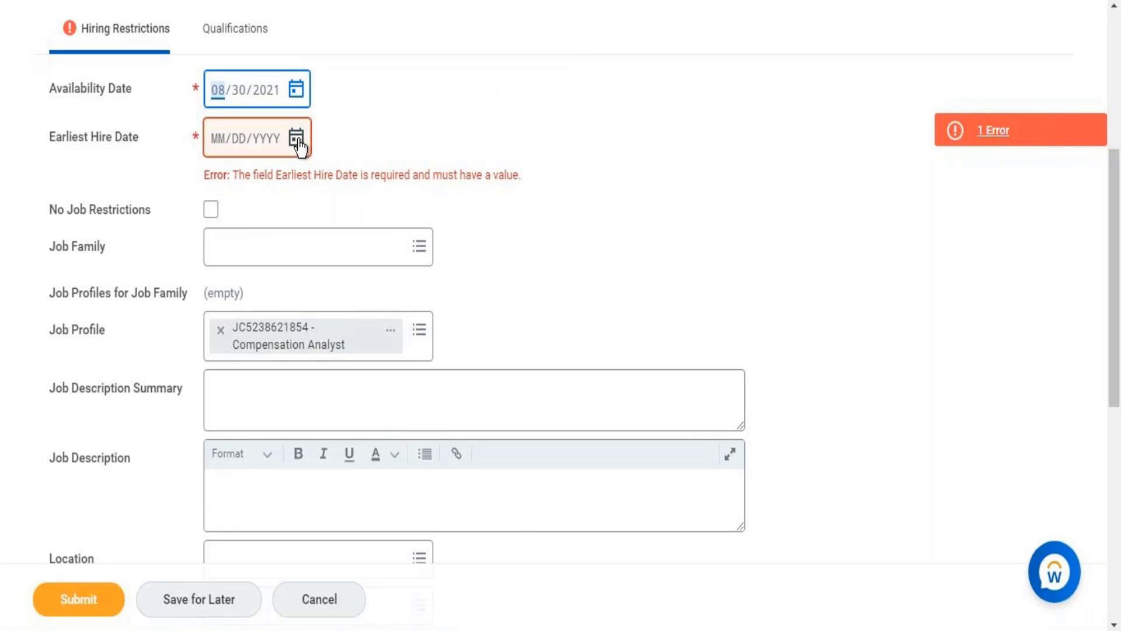
{"action": "left_click", "coordinate": [298, 145]}
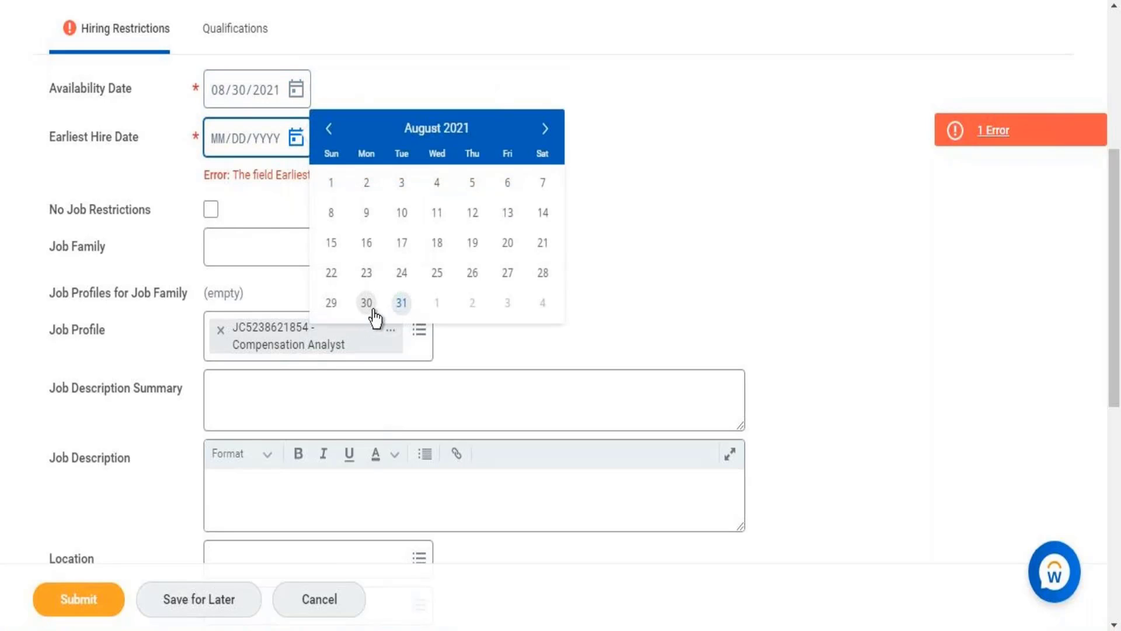
{"action": "left_click", "coordinate": [368, 304]}
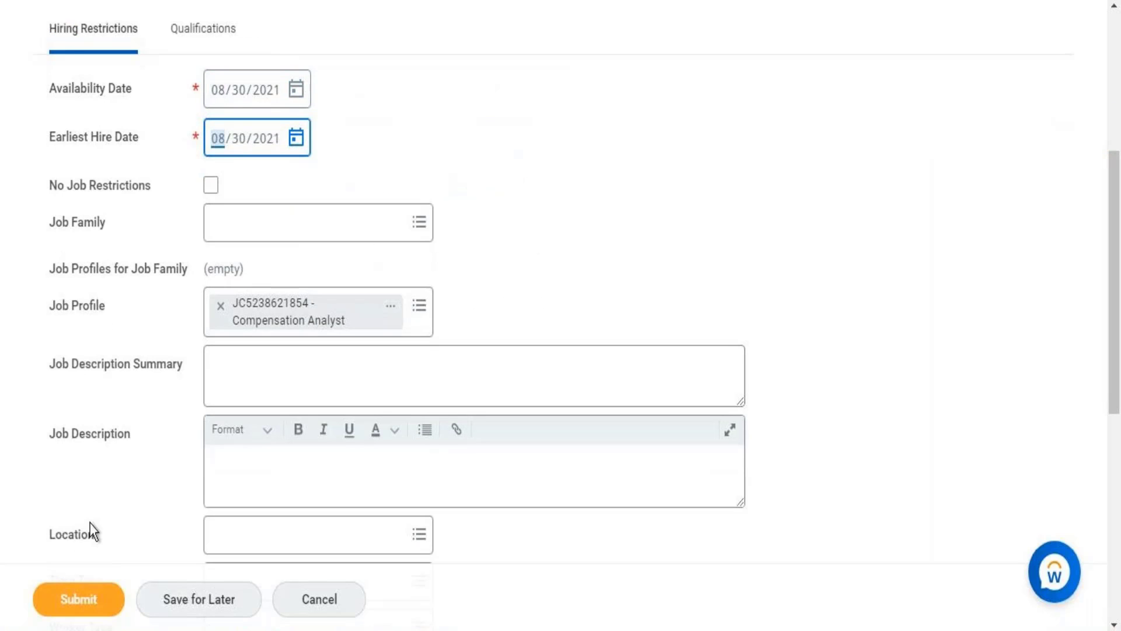
{"action": "left_click", "coordinate": [88, 600]}
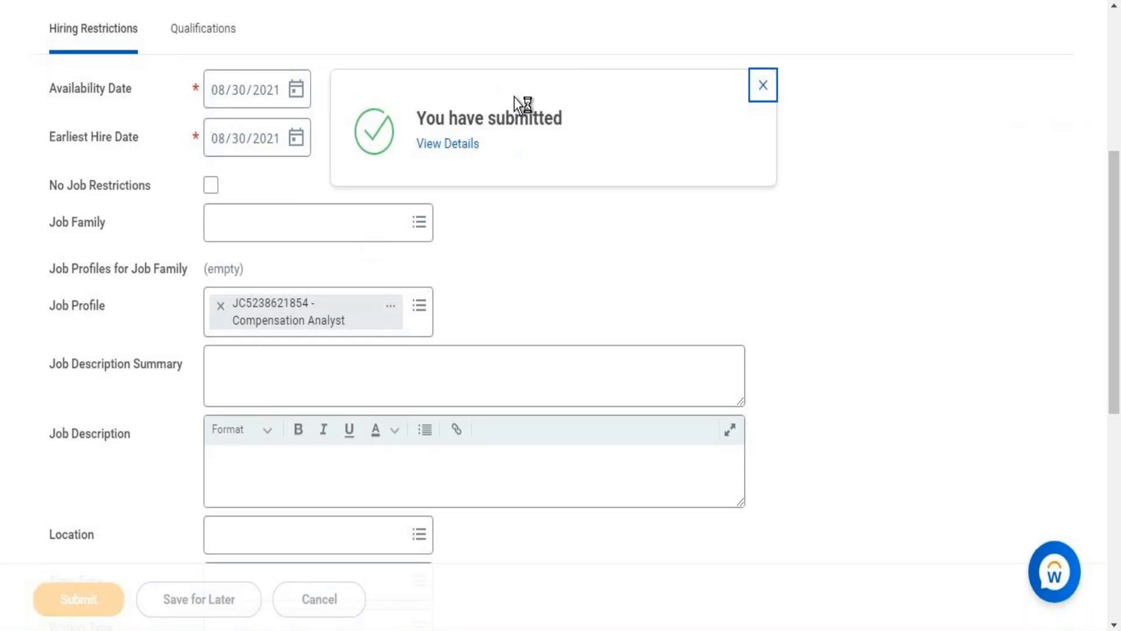
Expand the details of the submitted Create Position process and open its Workday HR Information Systems organization.
{"action": "left_click", "coordinate": [454, 144]}
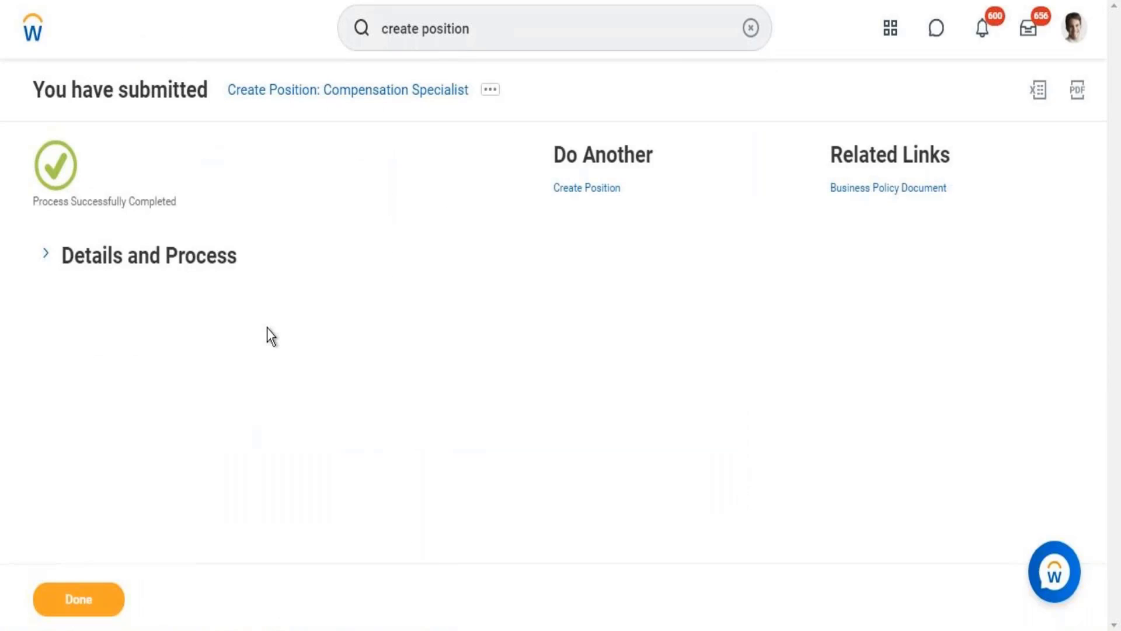
{"action": "left_click", "coordinate": [45, 256]}
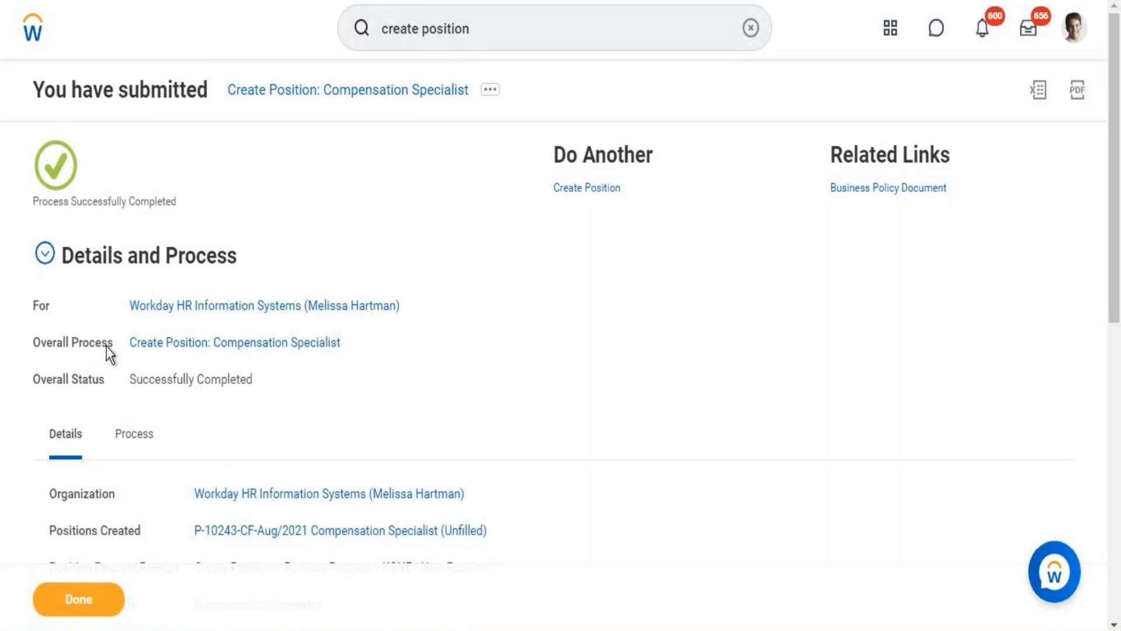
{"action": "left_click", "coordinate": [277, 495]}
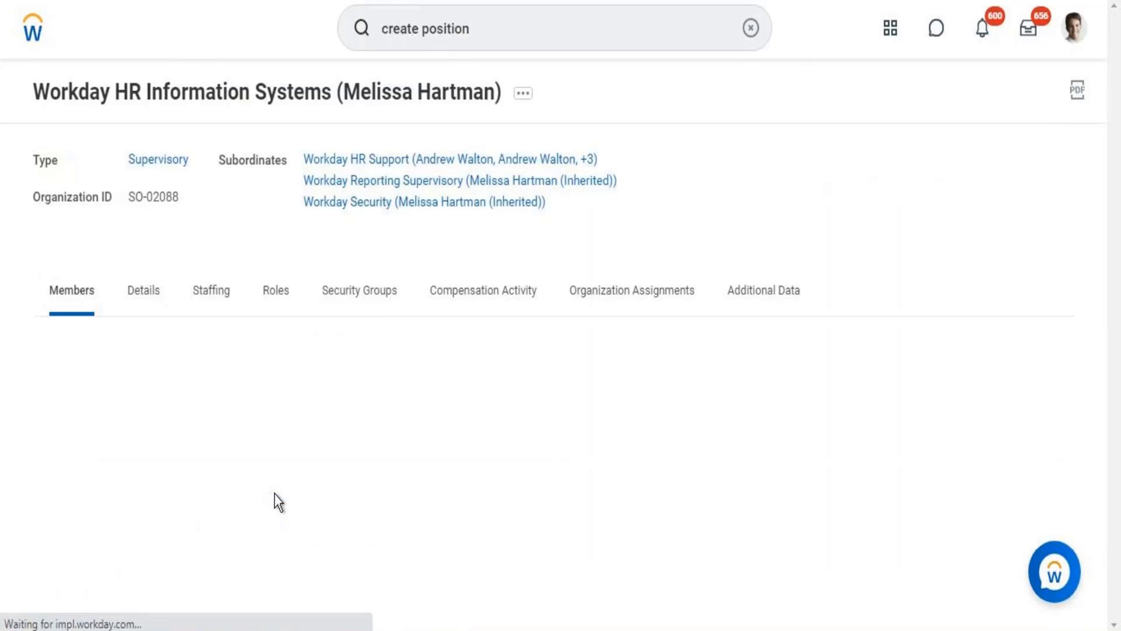
Examine the organization's staffing lists of positions with an open job requisition and without a job requisition.
{"action": "left_click", "coordinate": [204, 296]}
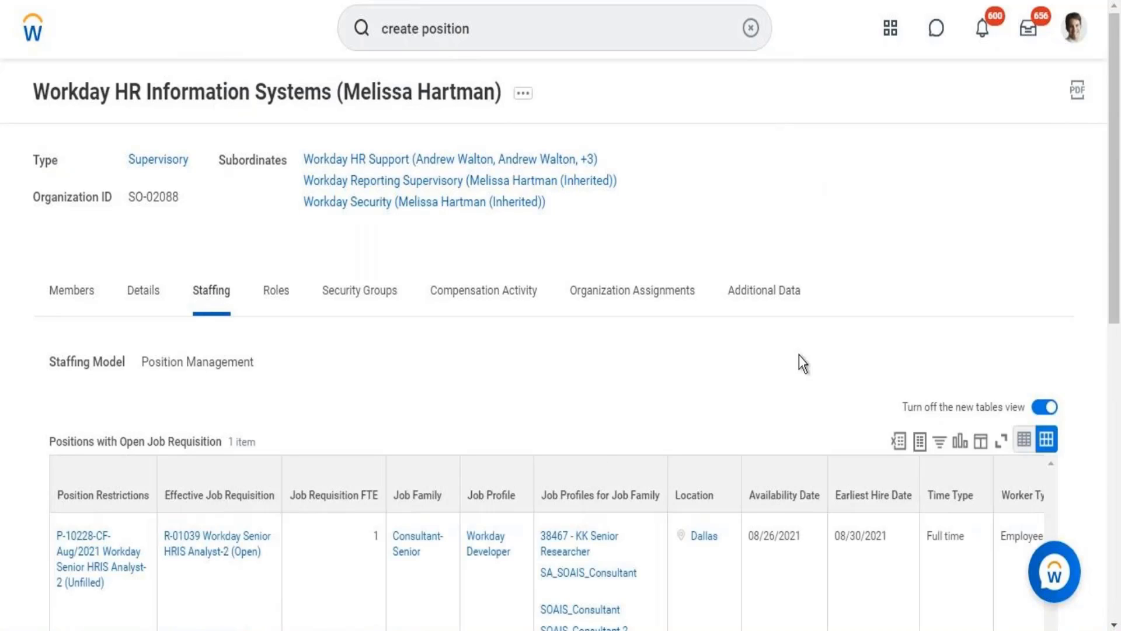
{"action": "scroll", "coordinate": [1116, 292], "scroll_direction": "down", "scroll_amount": 3}
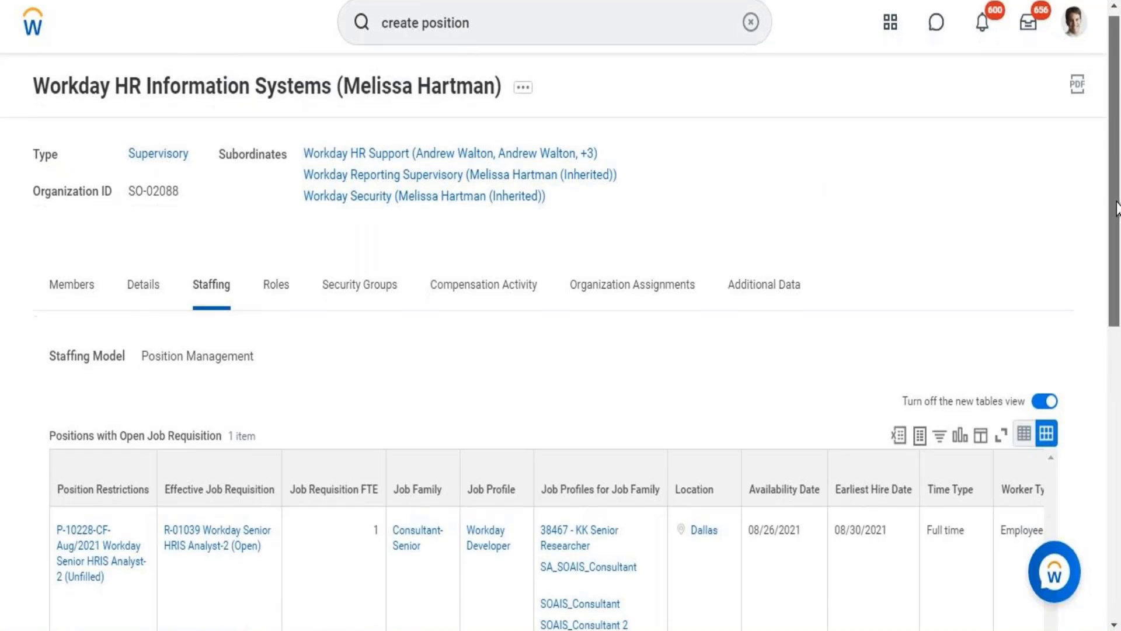
{"action": "scroll", "coordinate": [1116, 292], "scroll_direction": "down", "scroll_amount": 3}
{"action": "scroll", "coordinate": [1039, 219], "scroll_direction": "up", "scroll_amount": 1}
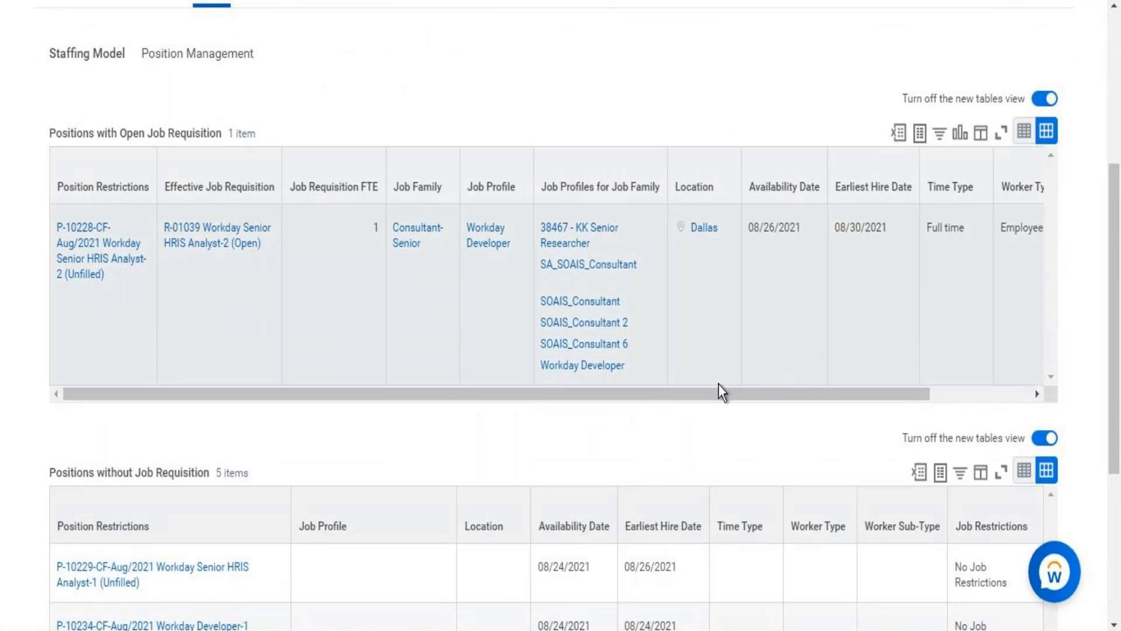
{"action": "left_click_drag", "start_coordinate": [724, 388], "coordinate": [767, 388]}
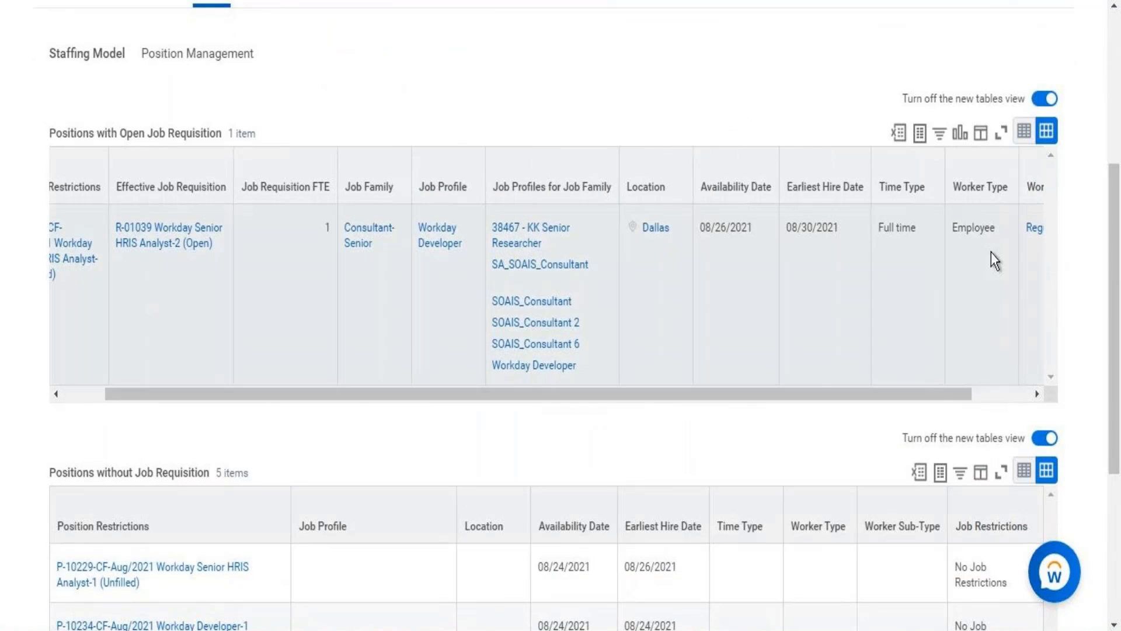
{"action": "left_click_drag", "start_coordinate": [1116, 221], "coordinate": [1118, 365]}
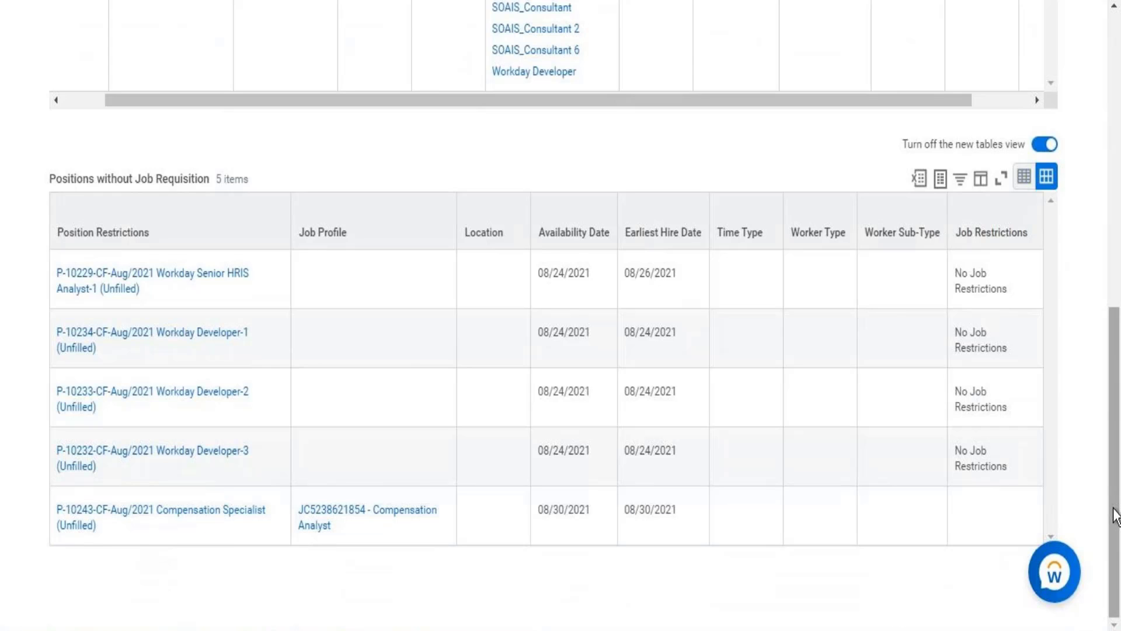
{"action": "left_click_drag", "start_coordinate": [1116, 517], "coordinate": [1087, 332]}
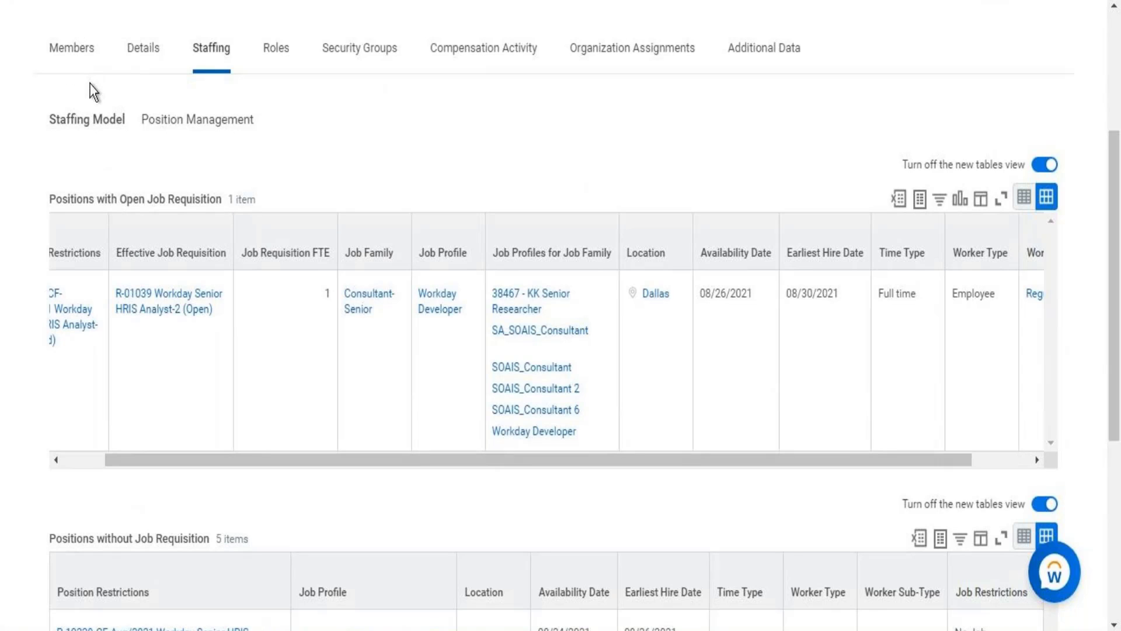
Review the organization's members and return to its staffing information to check the Compensation Specialist position among those without a job requisition.
{"action": "left_click", "coordinate": [70, 58]}
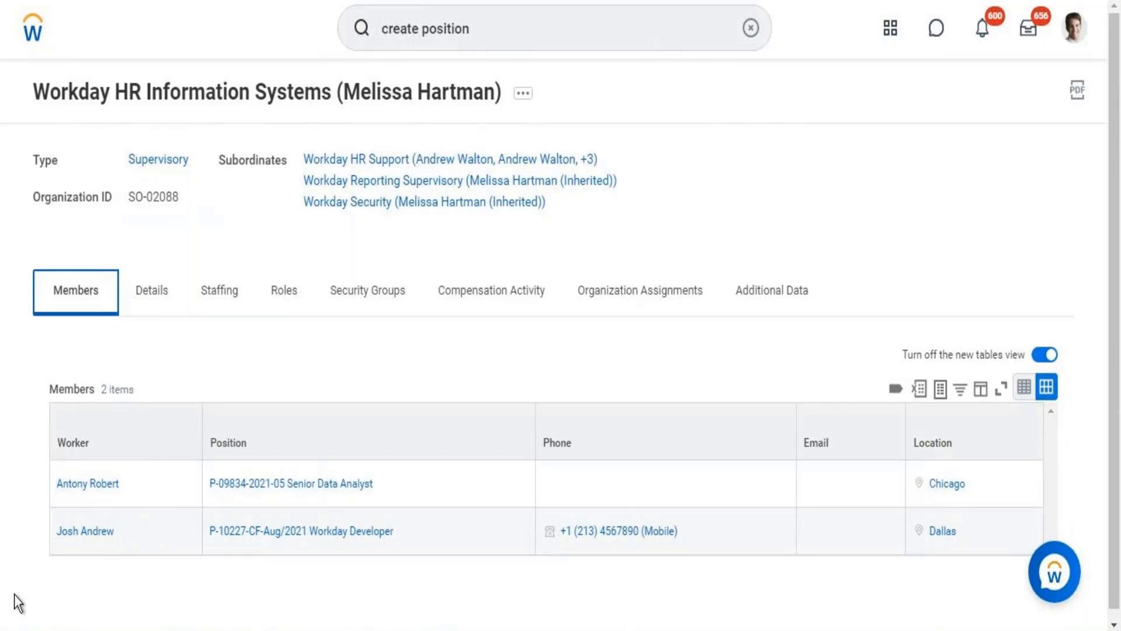
{"action": "left_click", "coordinate": [210, 298]}
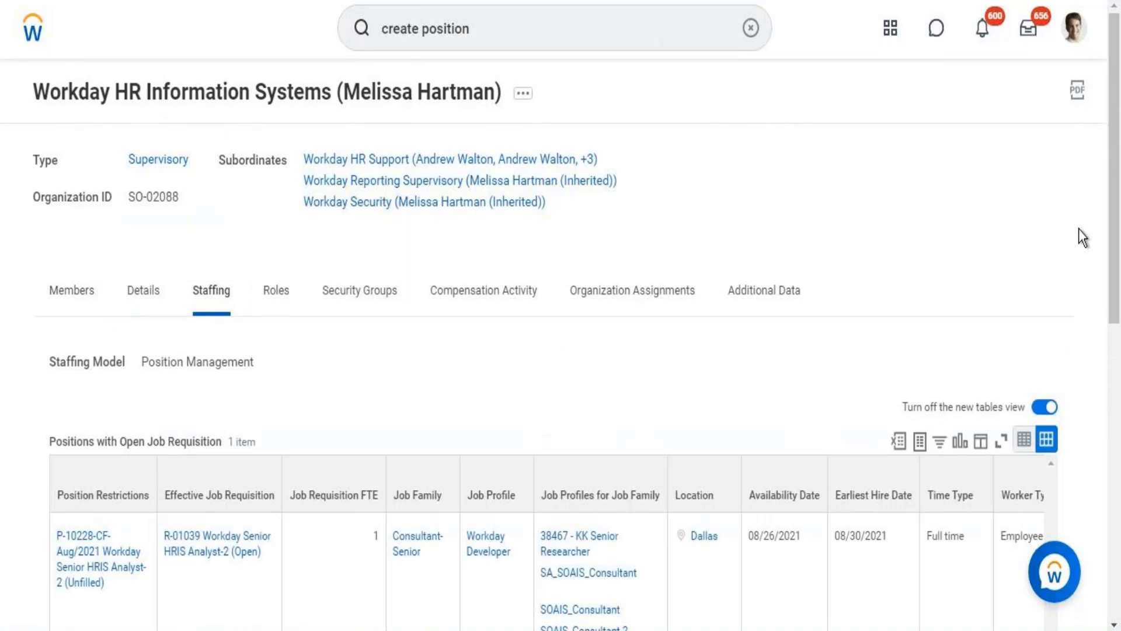
{"action": "left_click_drag", "start_coordinate": [1115, 222], "coordinate": [1119, 581]}
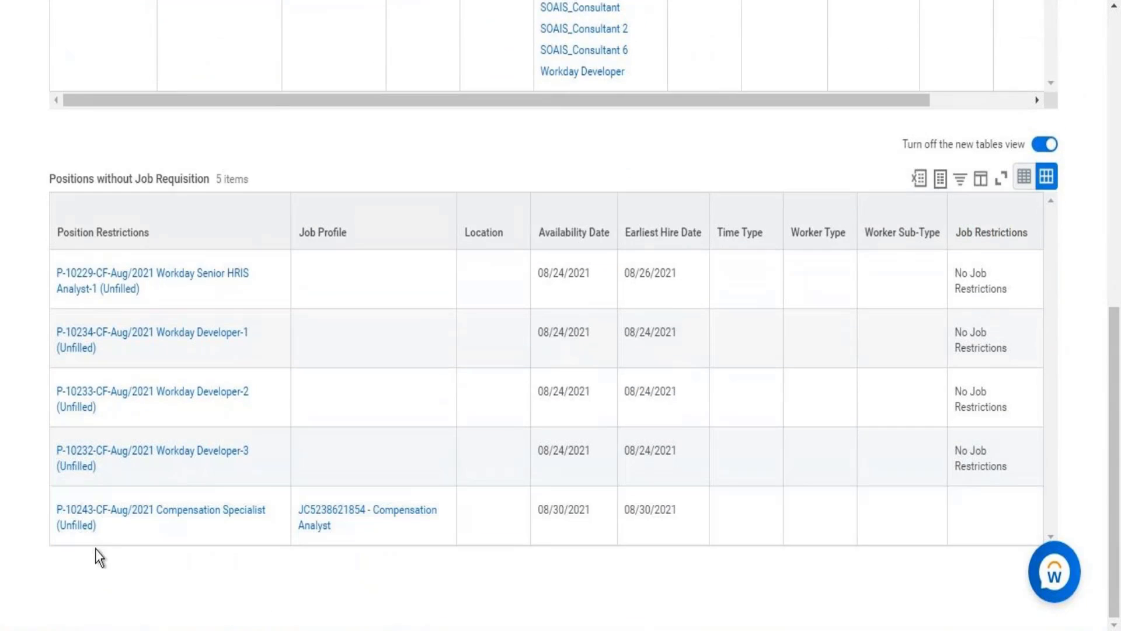
{"action": "mouse_move", "coordinate": [207, 513]}
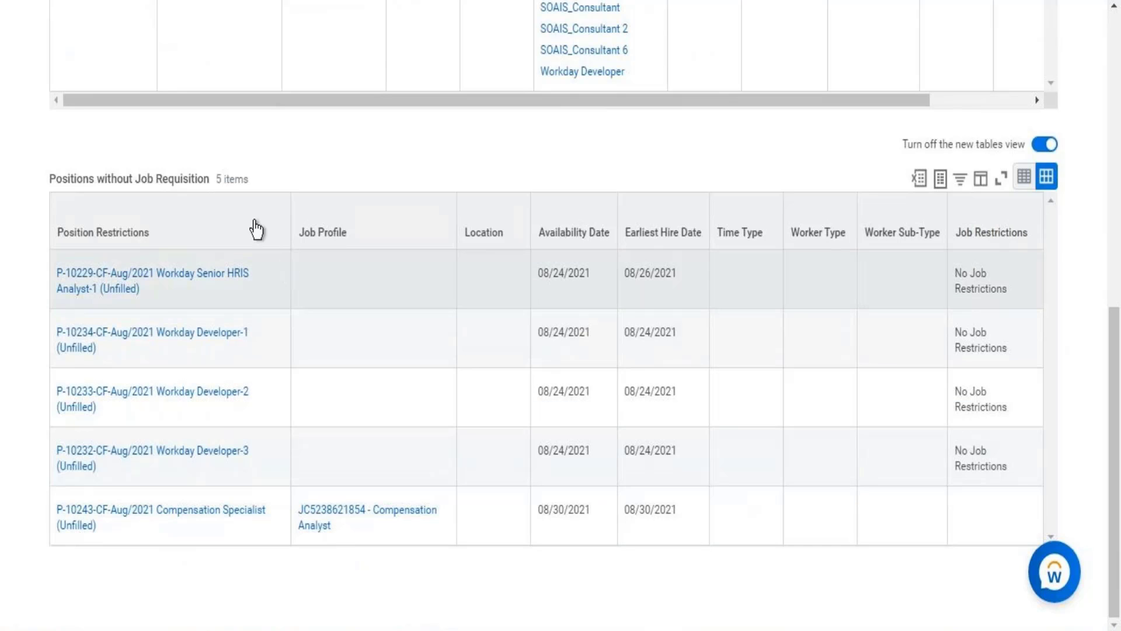
{"action": "mouse_move", "coordinate": [163, 512]}
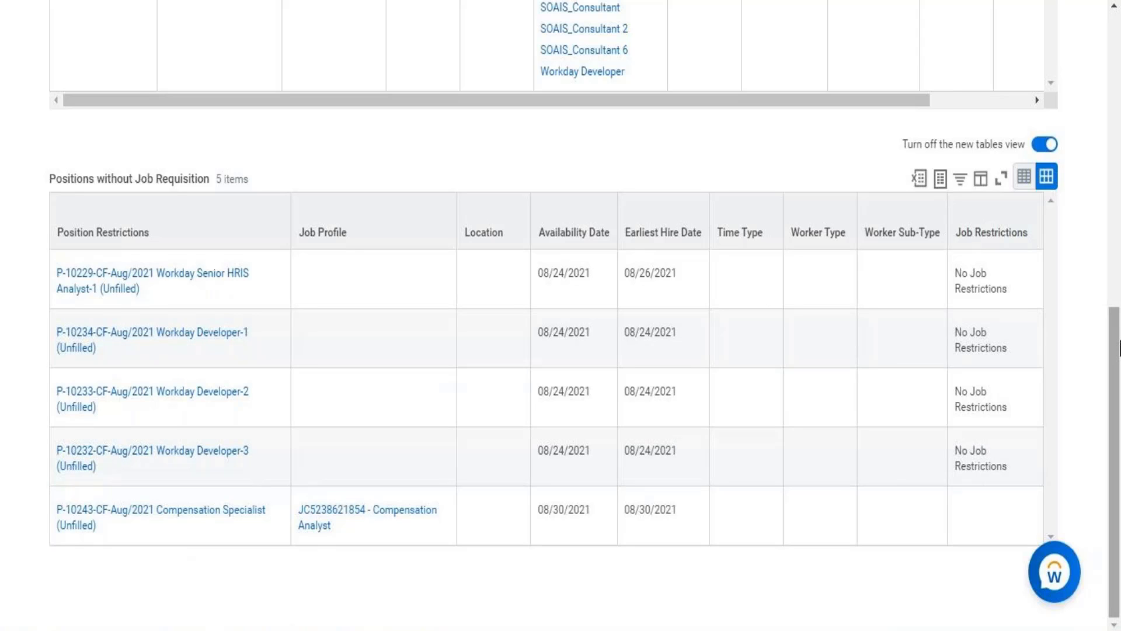
{"action": "left_click_drag", "start_coordinate": [1118, 318], "coordinate": [1096, 2]}
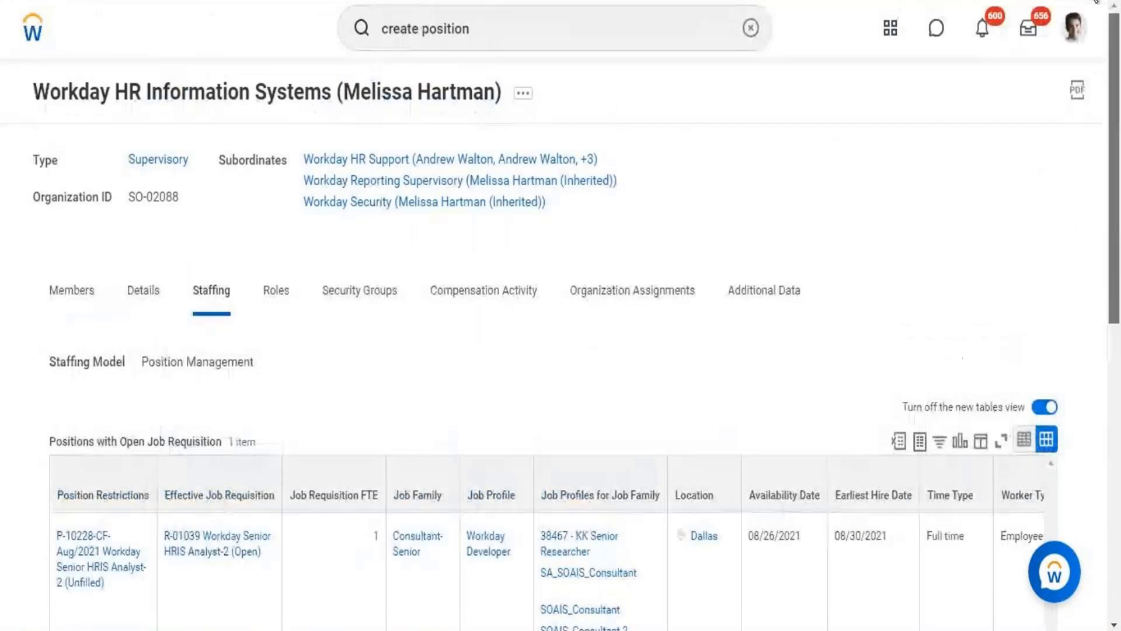